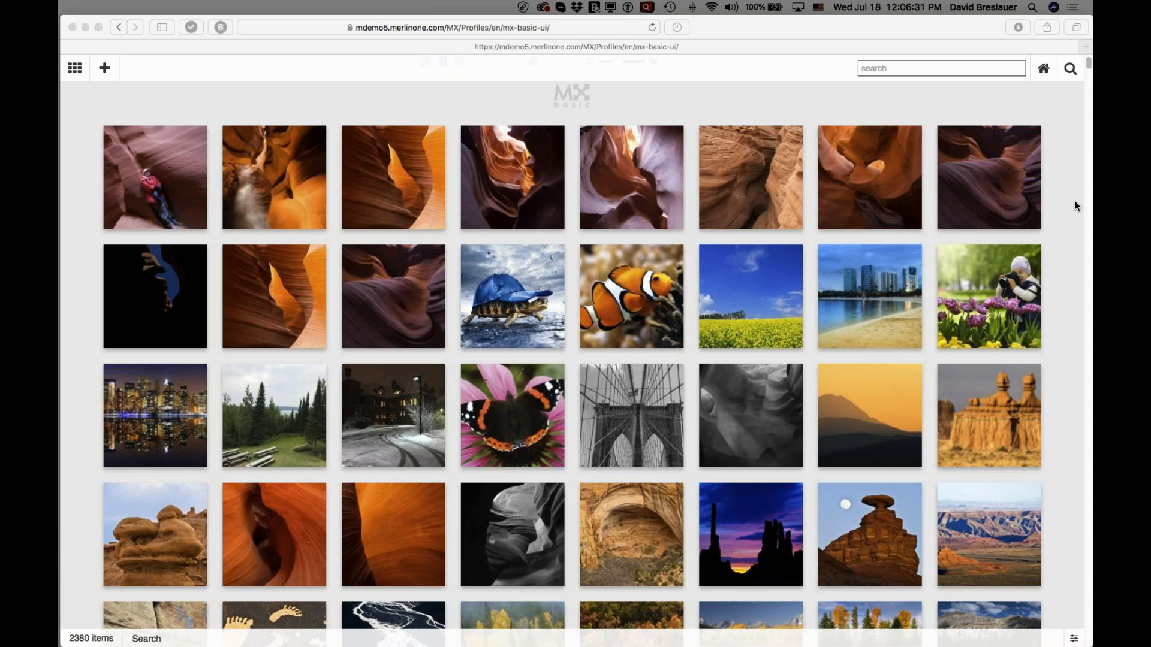
Open _DGB396301.jpg in single view and display its metadata beside the image.
{"action": "mouse_move", "coordinate": [876, 215]}
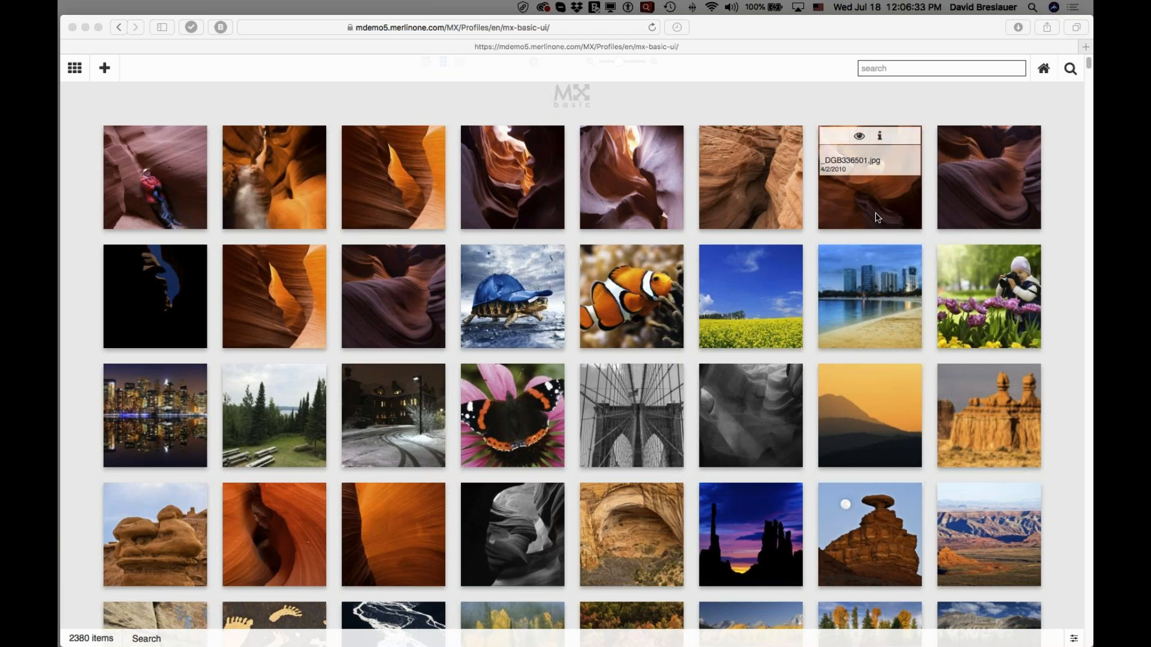
{"action": "mouse_move", "coordinate": [800, 212]}
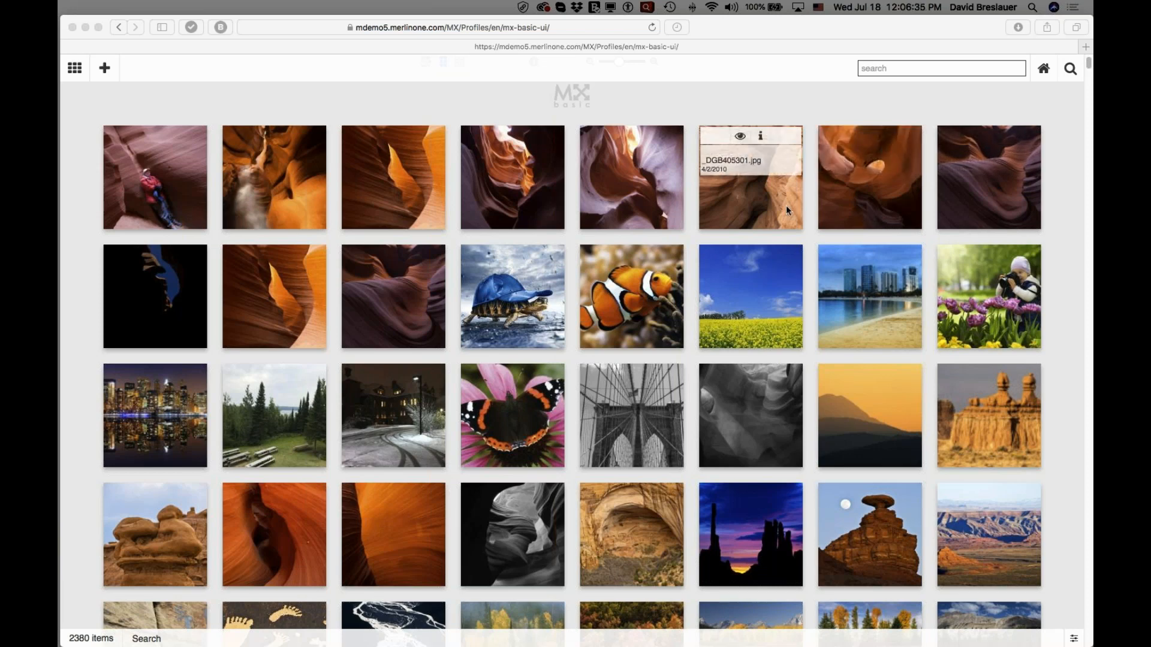
{"action": "mouse_move", "coordinate": [654, 205]}
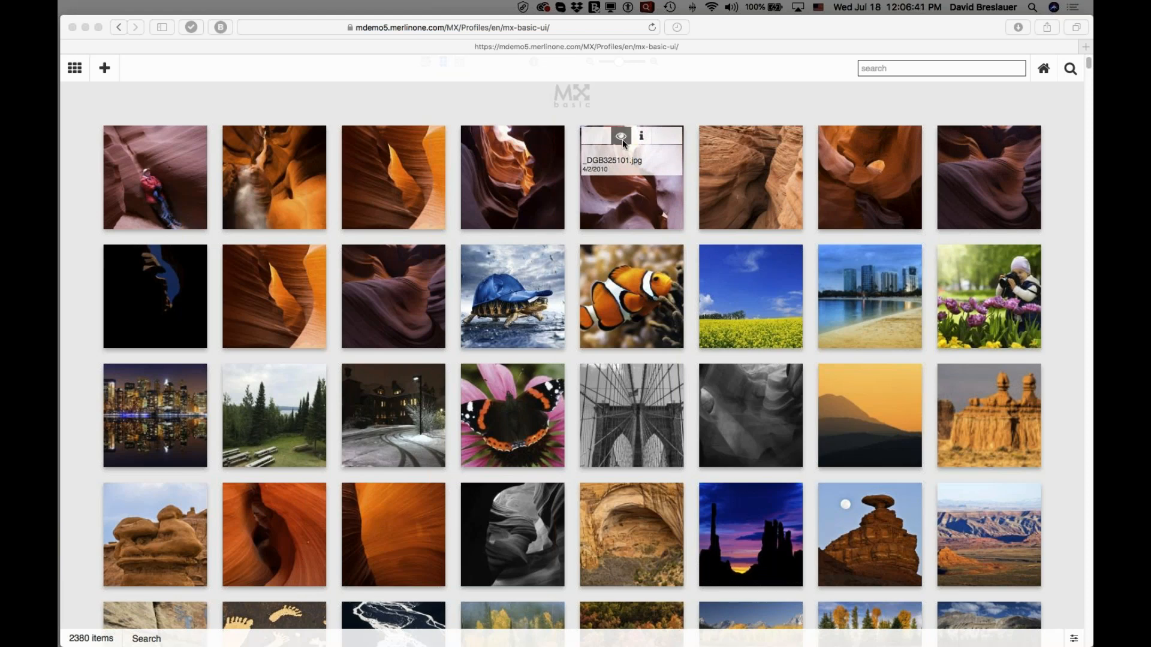
{"action": "mouse_move", "coordinate": [517, 168]}
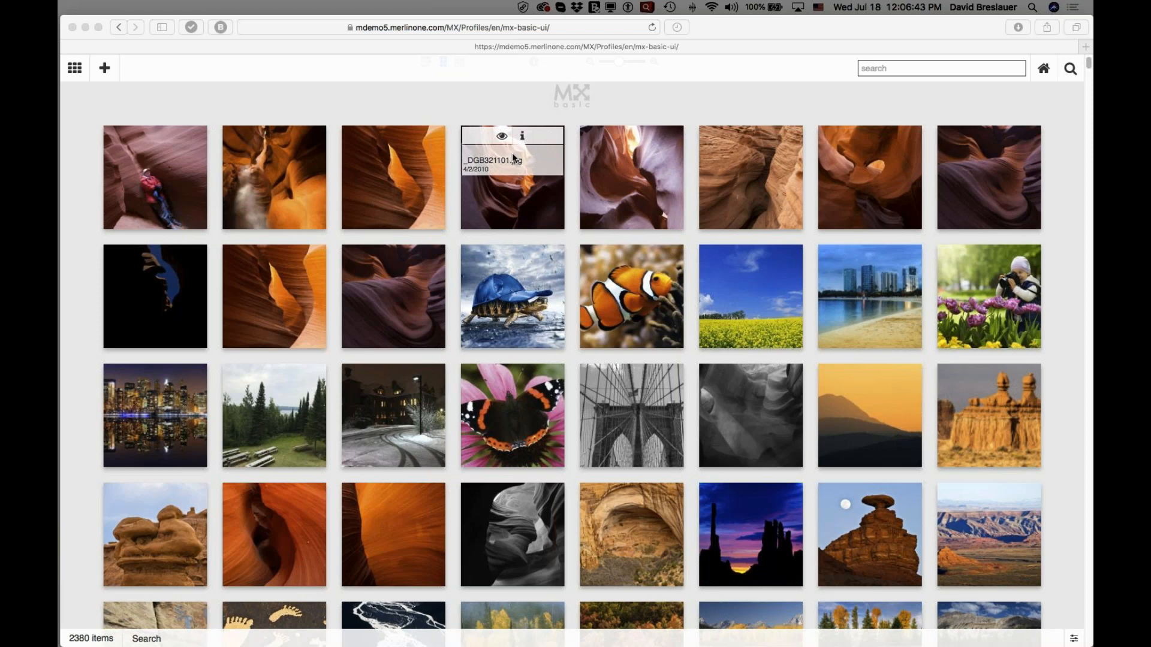
{"action": "mouse_move", "coordinate": [393, 174]}
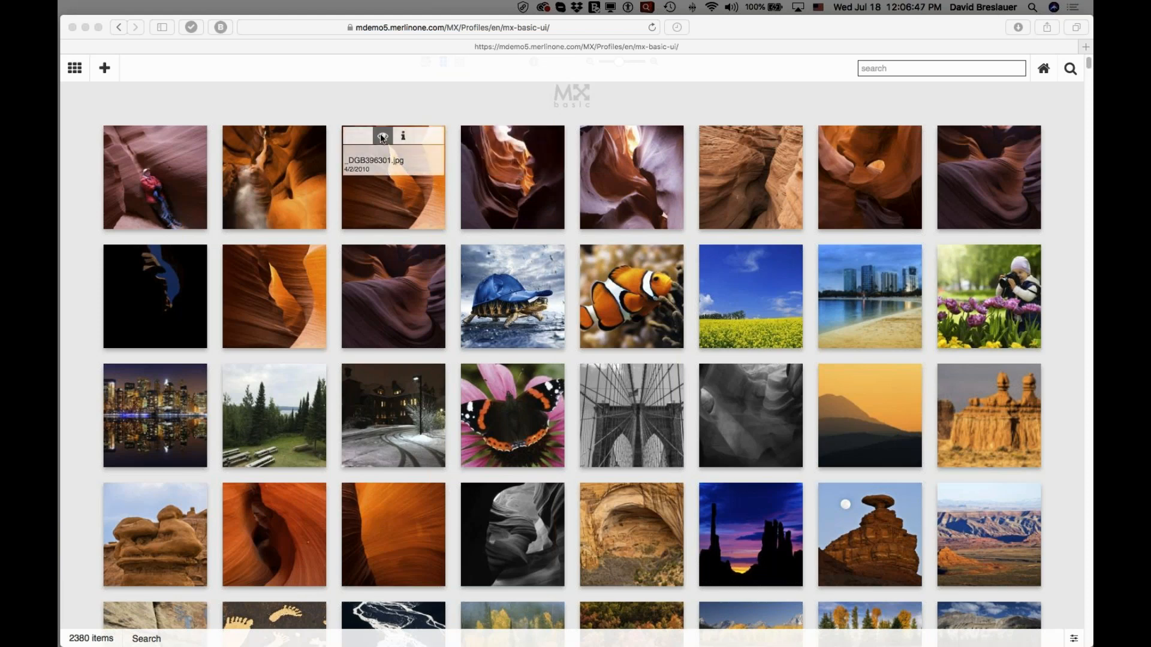
{"action": "left_click", "coordinate": [382, 138]}
{"action": "left_click", "coordinate": [382, 137]}
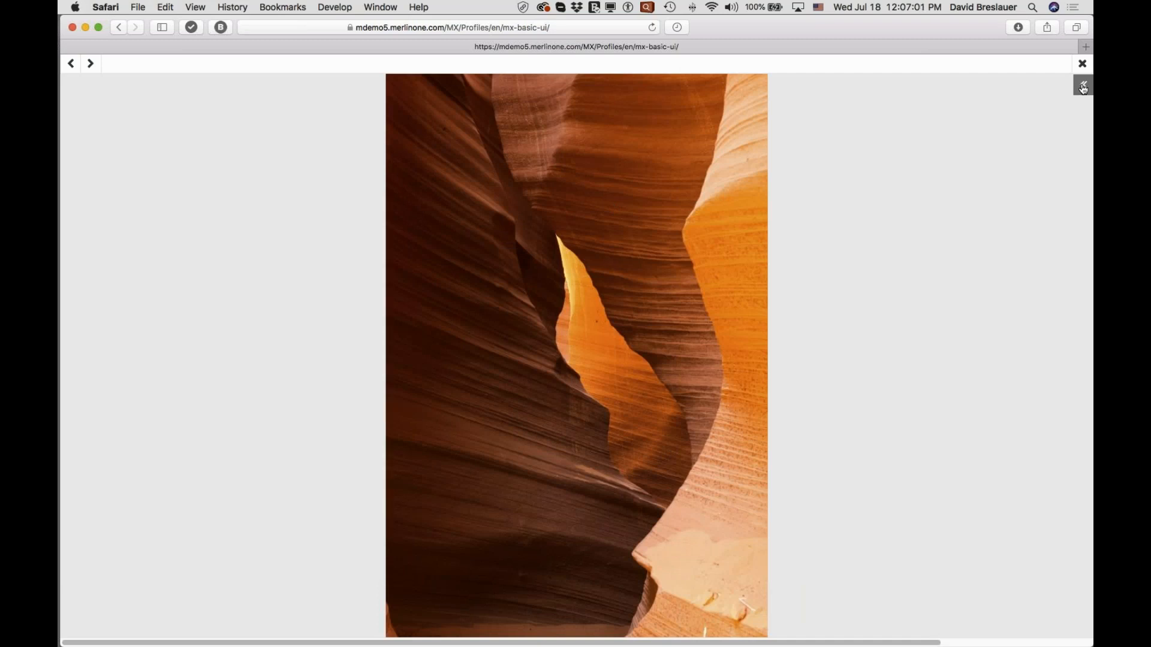
{"action": "left_click", "coordinate": [1083, 87]}
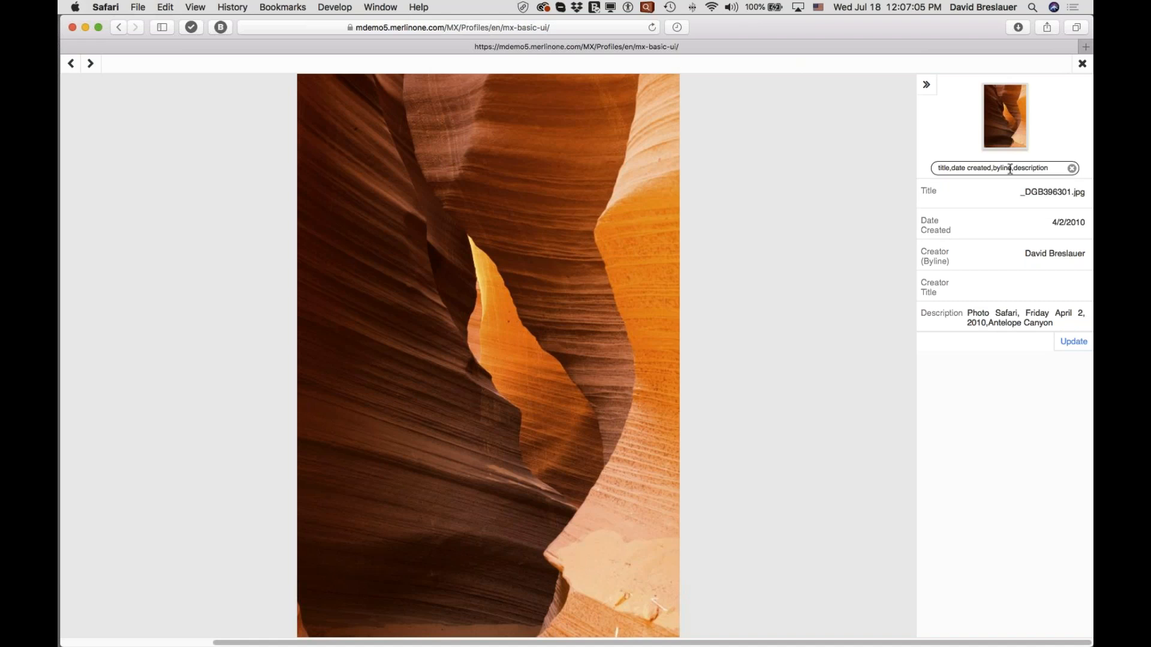
Clear the metadata field filter and look through the image's complete list of fields.
{"action": "left_click", "coordinate": [1049, 168]}
{"action": "left_click_drag", "start_coordinate": [1050, 166], "coordinate": [920, 168]}
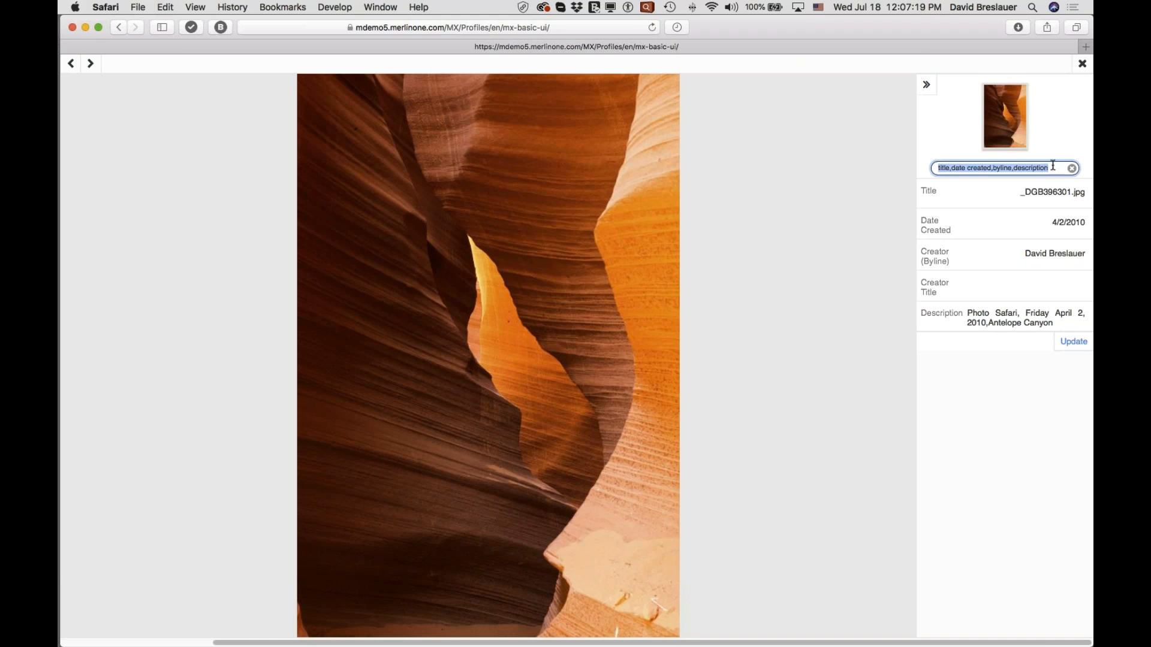
{"action": "key", "text": "BackSpace"}
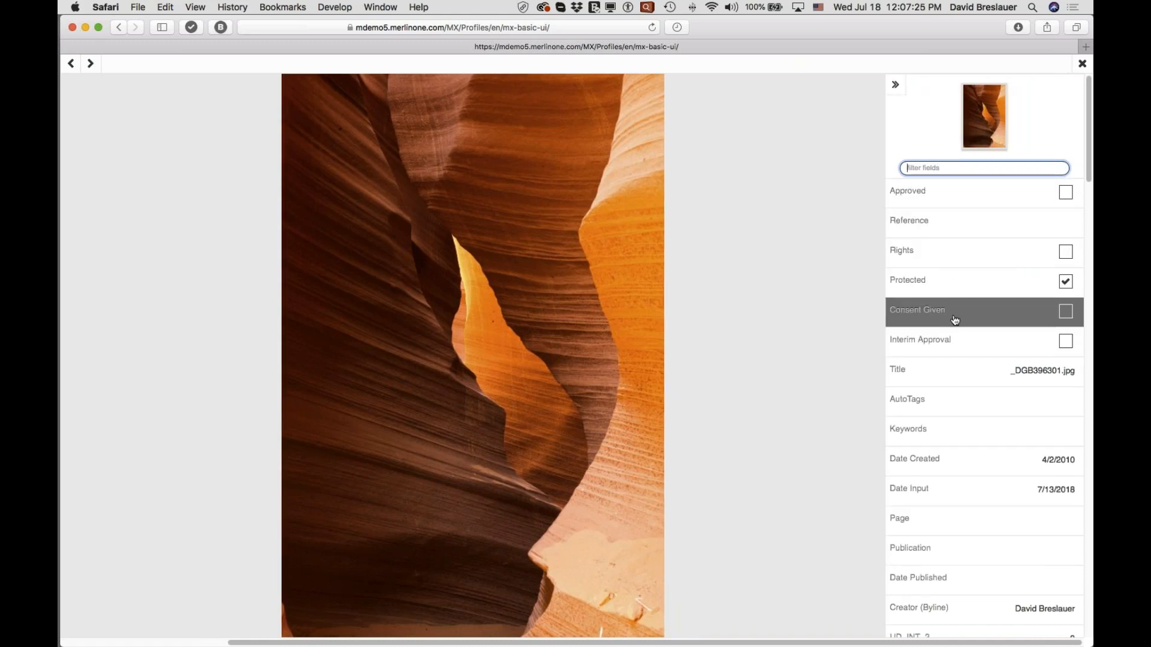
{"action": "scroll", "coordinate": [949, 322], "scroll_direction": "down", "scroll_amount": 3}
{"action": "scroll", "coordinate": [954, 323], "scroll_direction": "down", "scroll_amount": 6}
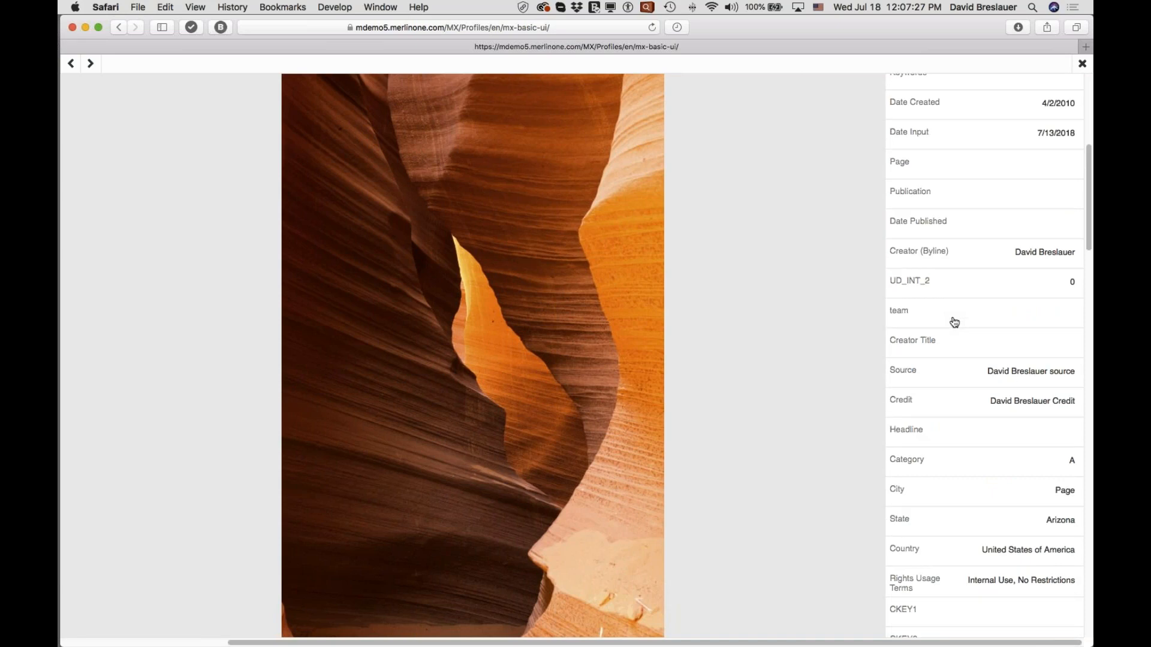
{"action": "scroll", "coordinate": [954, 322], "scroll_direction": "down", "scroll_amount": 8}
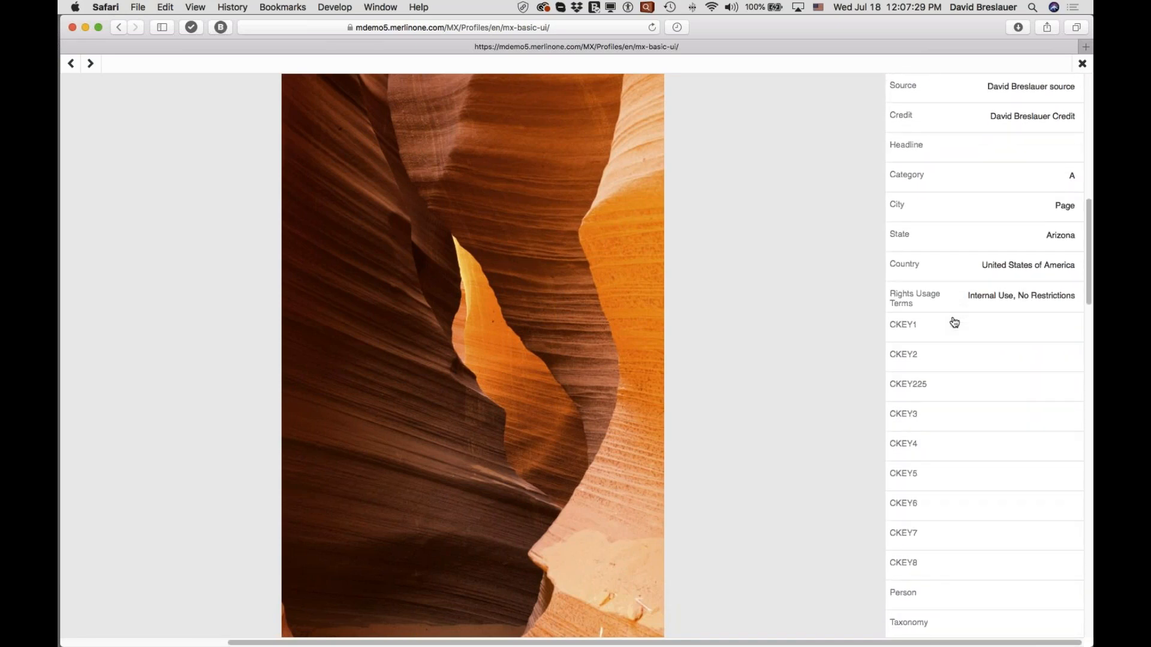
{"action": "scroll", "coordinate": [954, 322], "scroll_direction": "down", "scroll_amount": 5}
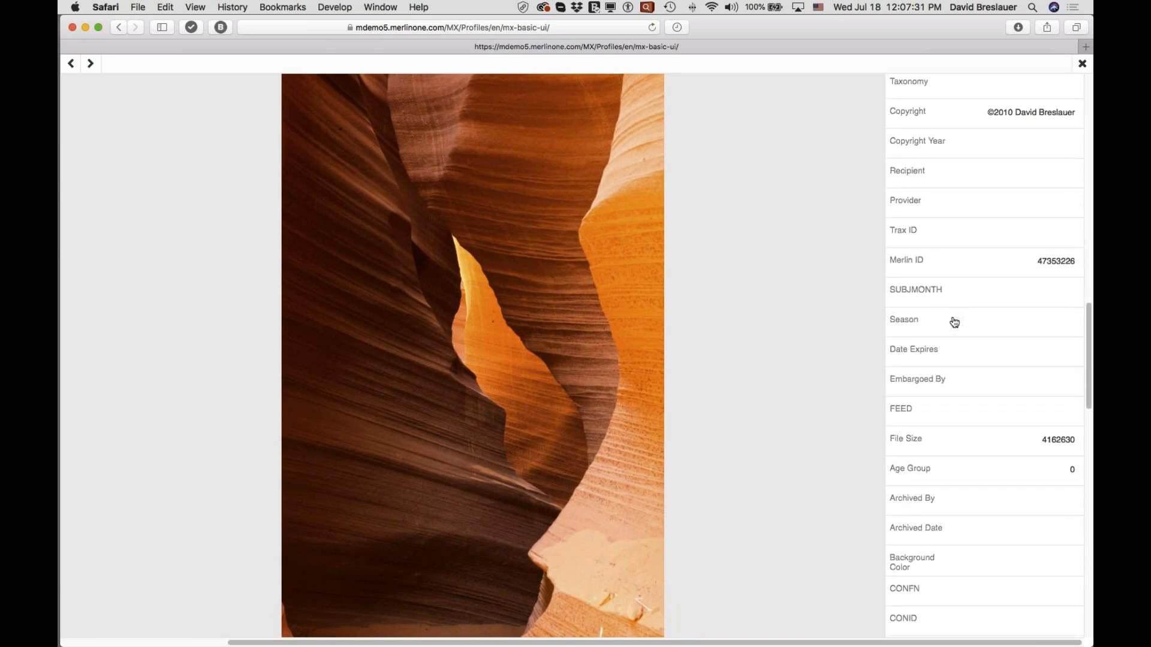
{"action": "scroll", "coordinate": [954, 323], "scroll_direction": "up", "scroll_amount": 5}
{"action": "scroll", "coordinate": [955, 323], "scroll_direction": "up", "scroll_amount": 15}
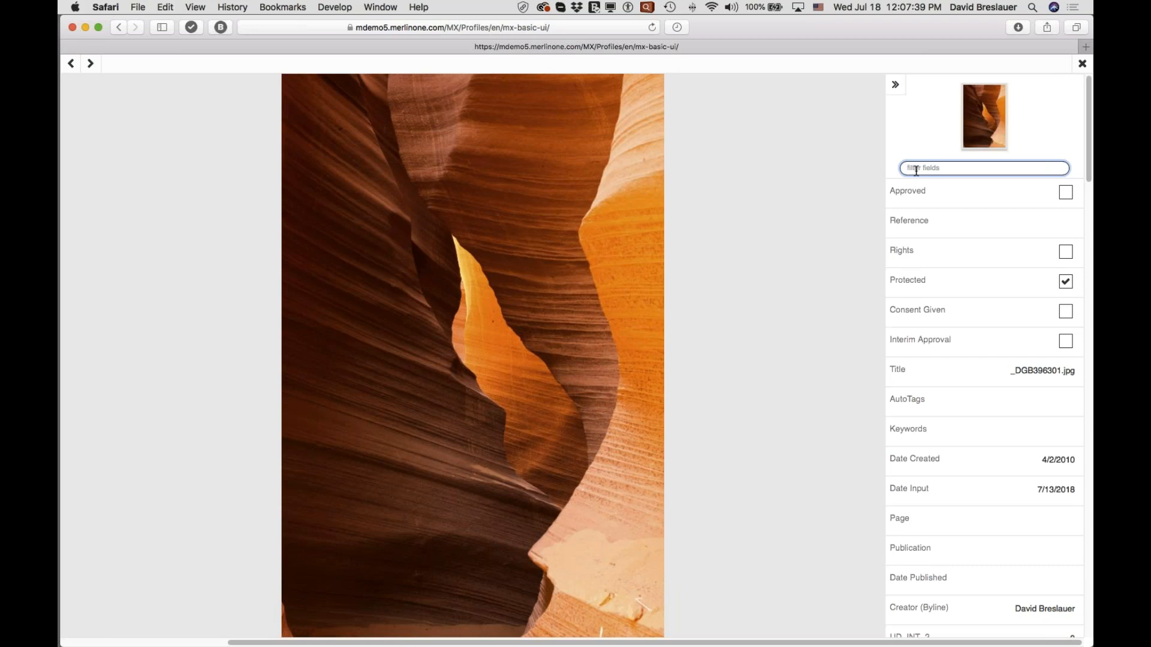
Filter the metadata fields by "byl,desc,country" and close the single view of the image.
{"action": "type", "text": "by"}
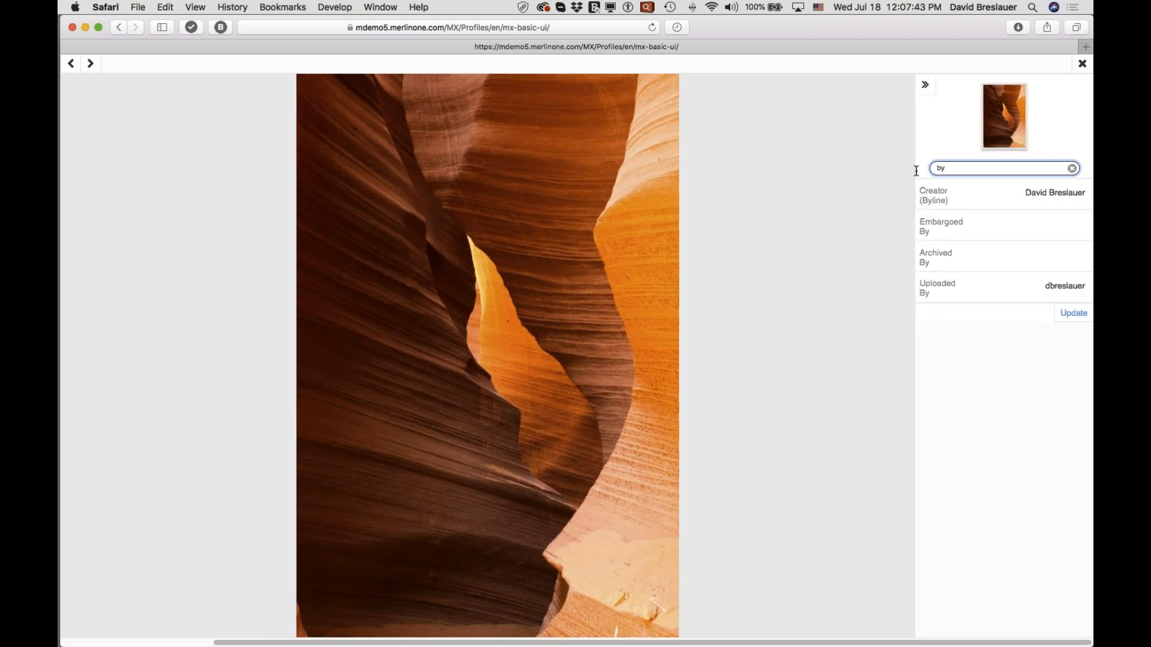
{"action": "type", "text": "l"}
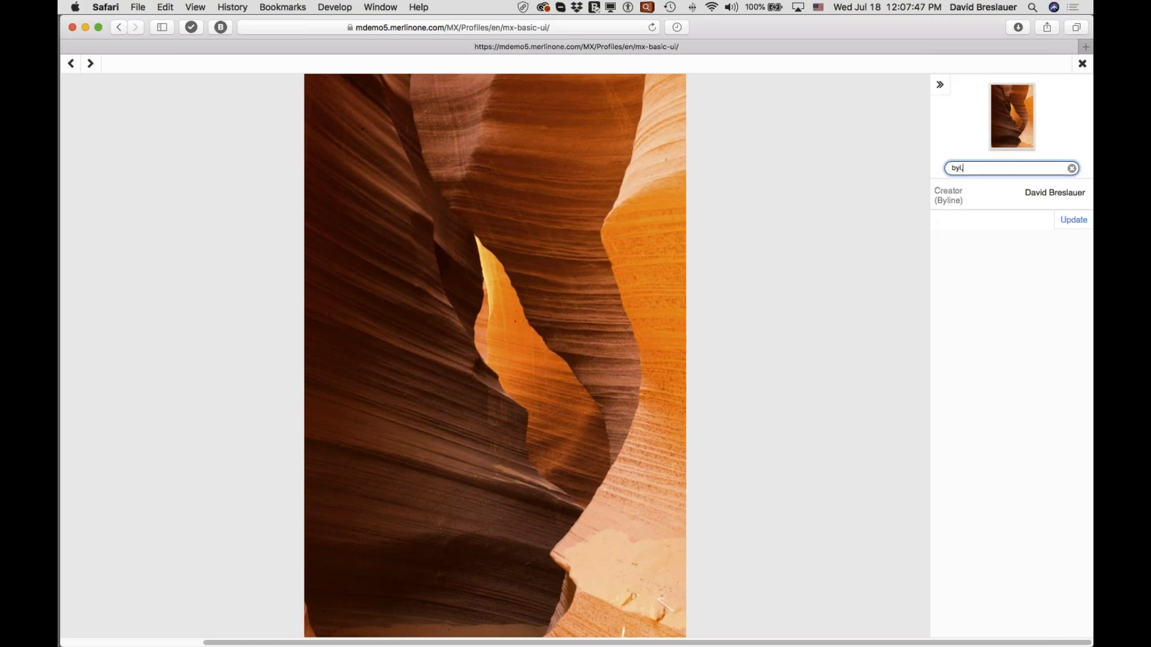
{"action": "type", "text": ",desc,"}
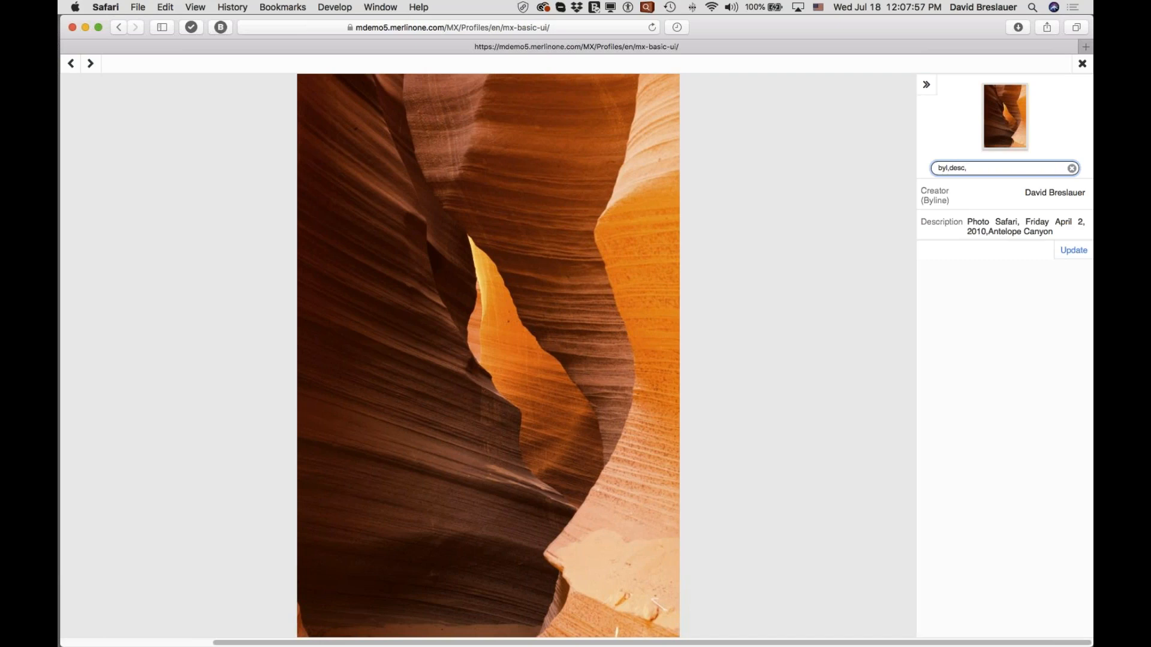
{"action": "type", "text": "coun"}
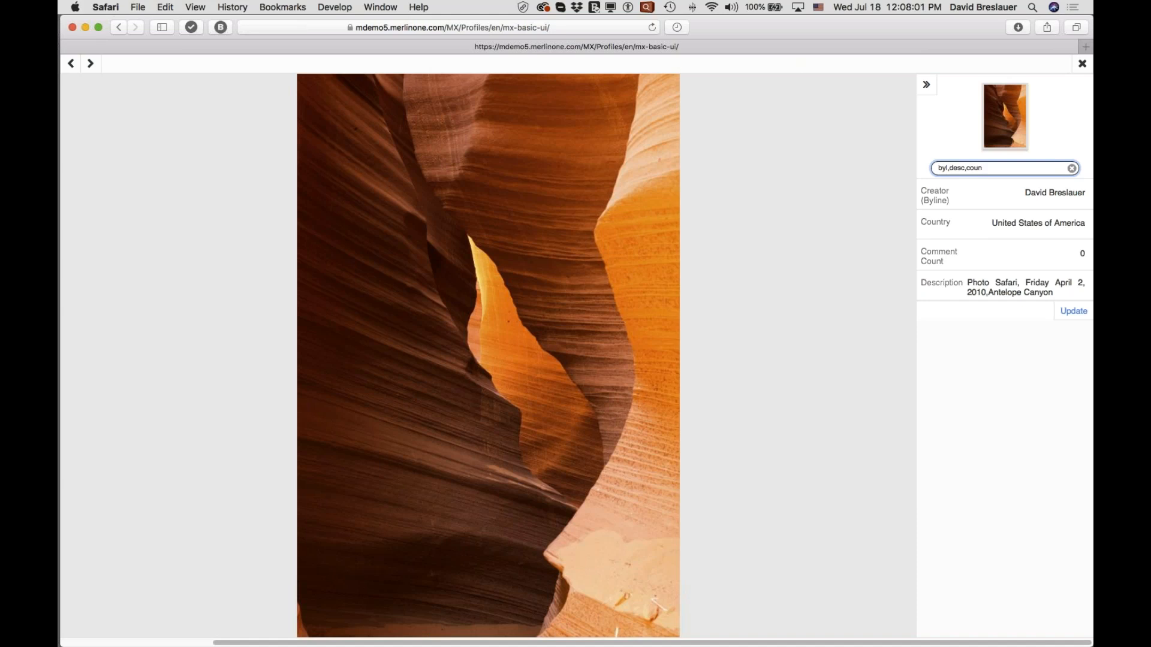
{"action": "type", "text": "try"}
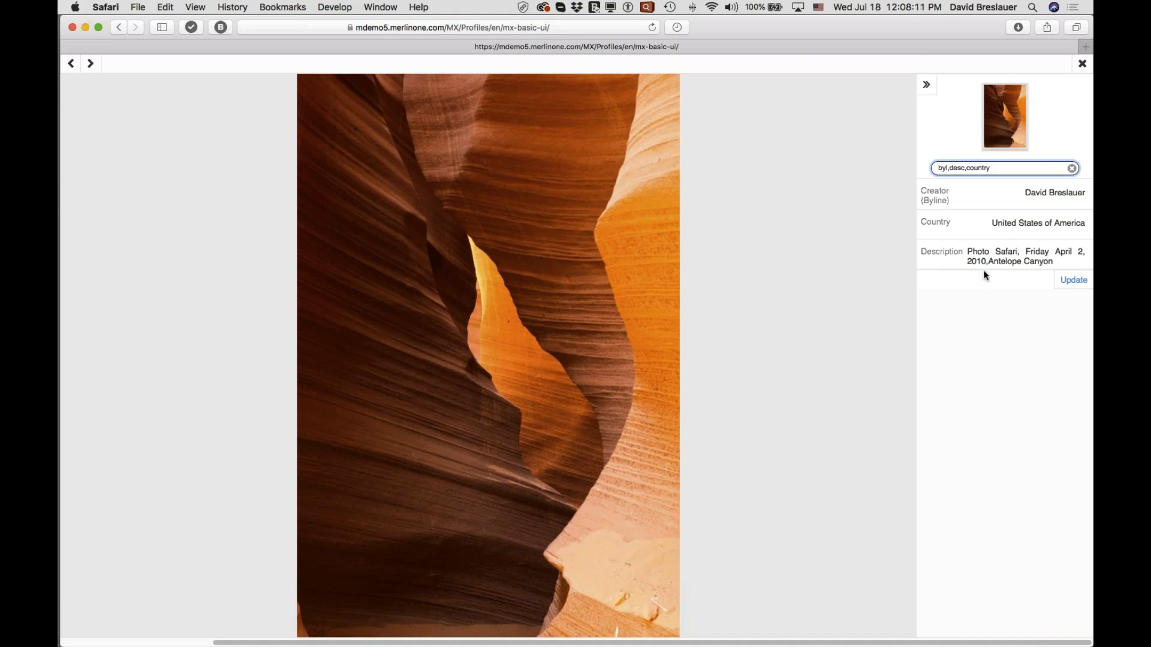
{"action": "left_click", "coordinate": [1082, 63]}
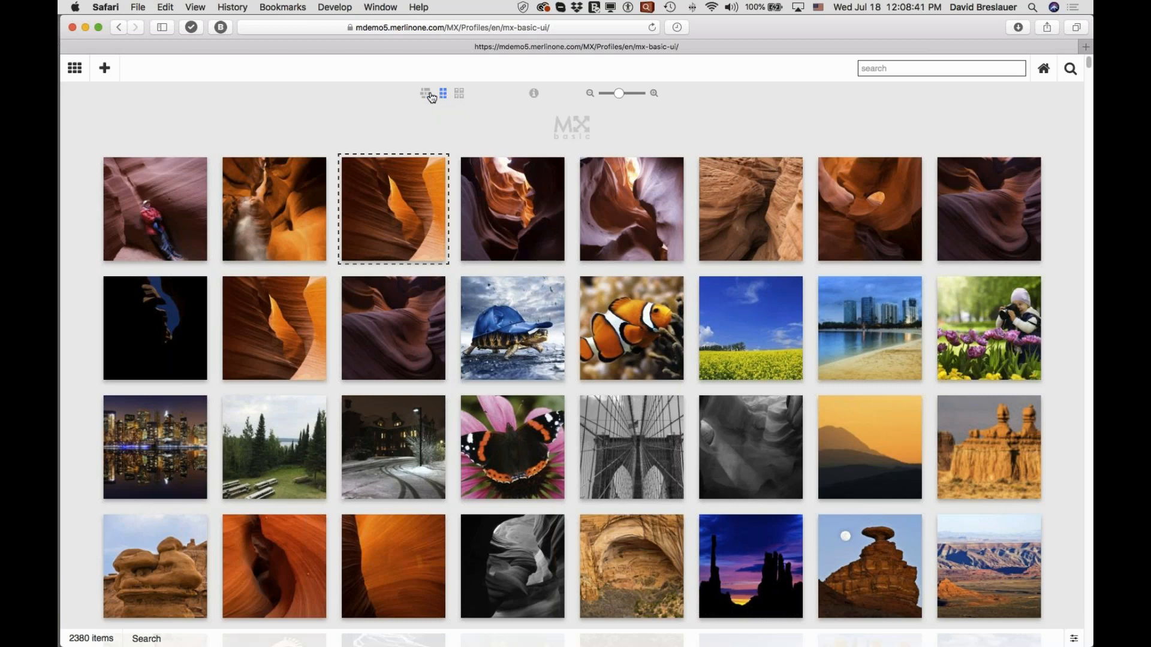
Switch the image gallery to the mosaic arrangement.
{"action": "scroll", "coordinate": [426, 97], "scroll_direction": "down", "scroll_amount": 1}
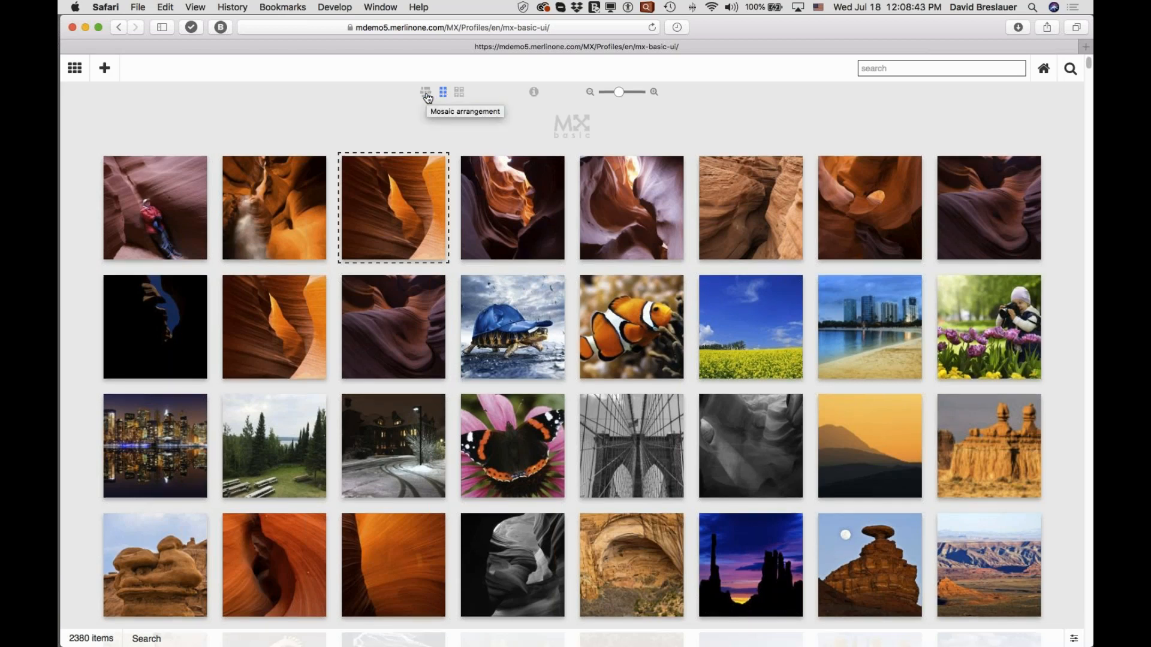
{"action": "scroll", "coordinate": [427, 98], "scroll_direction": "up", "scroll_amount": 1}
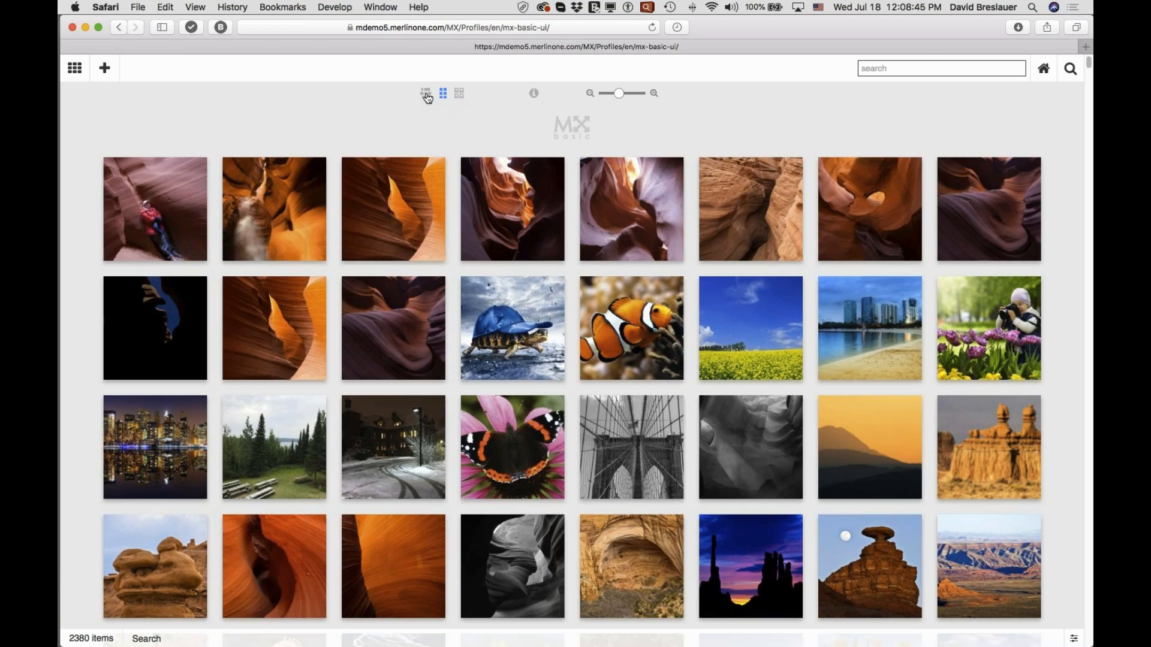
{"action": "left_click", "coordinate": [426, 94]}
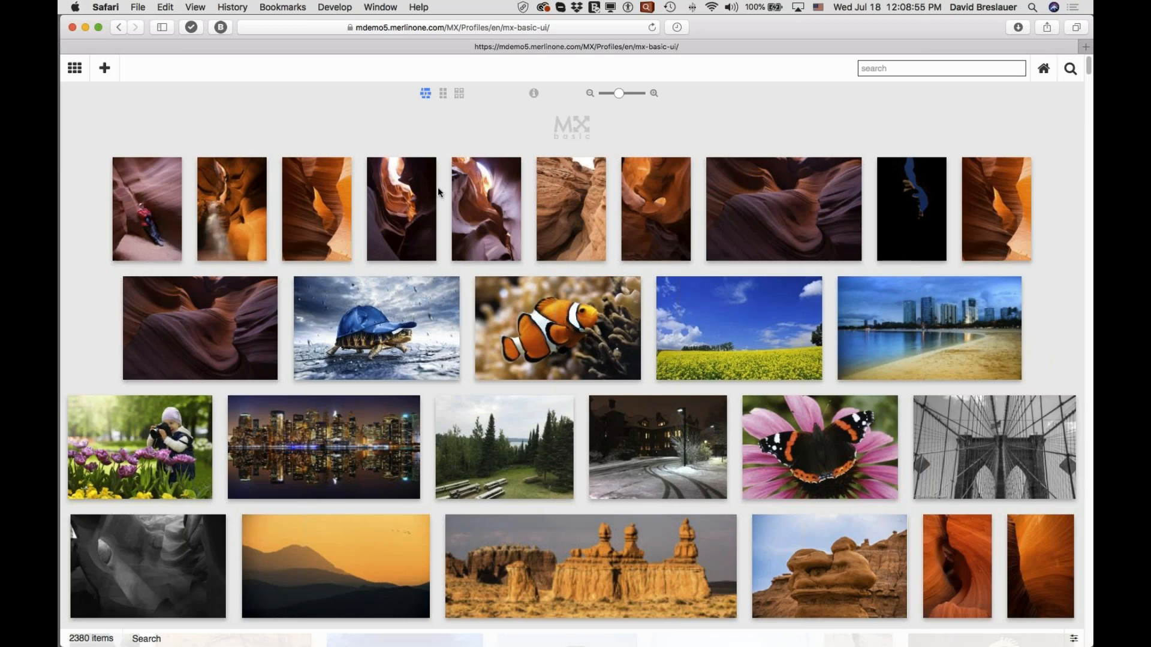
Open the yellow leaf image in single view, toggling its metadata off and on before returning to the gallery.
{"action": "scroll", "coordinate": [538, 255], "scroll_direction": "down", "scroll_amount": 4}
{"action": "scroll", "coordinate": [538, 257], "scroll_direction": "down", "scroll_amount": 12}
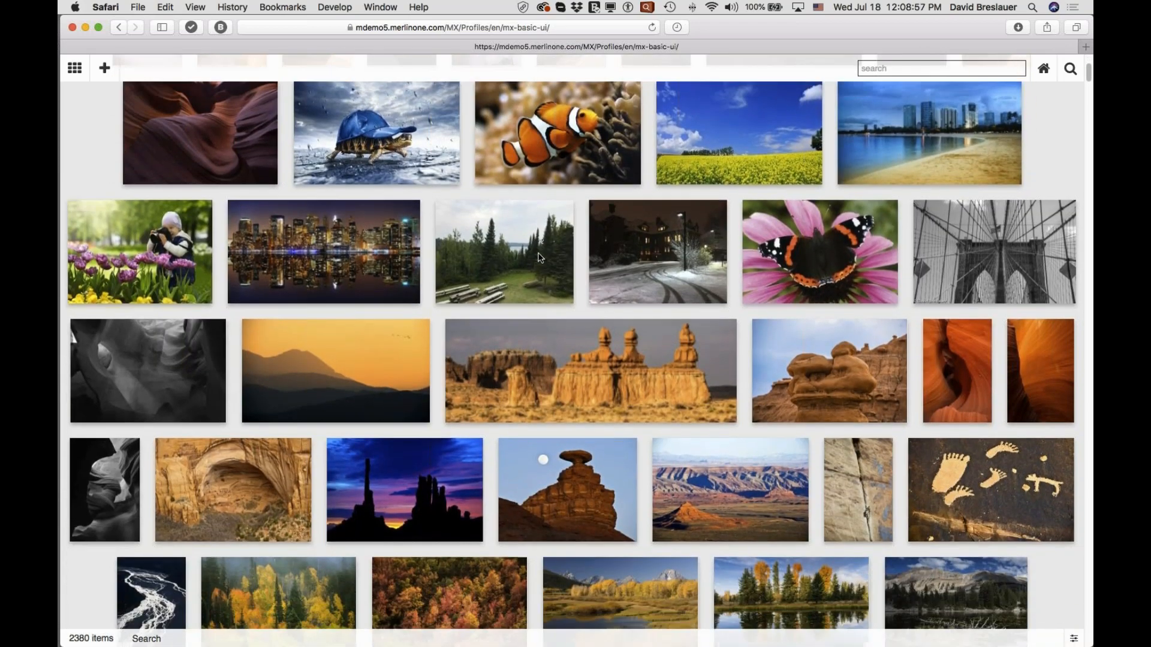
{"action": "scroll", "coordinate": [537, 253], "scroll_direction": "down", "scroll_amount": 2}
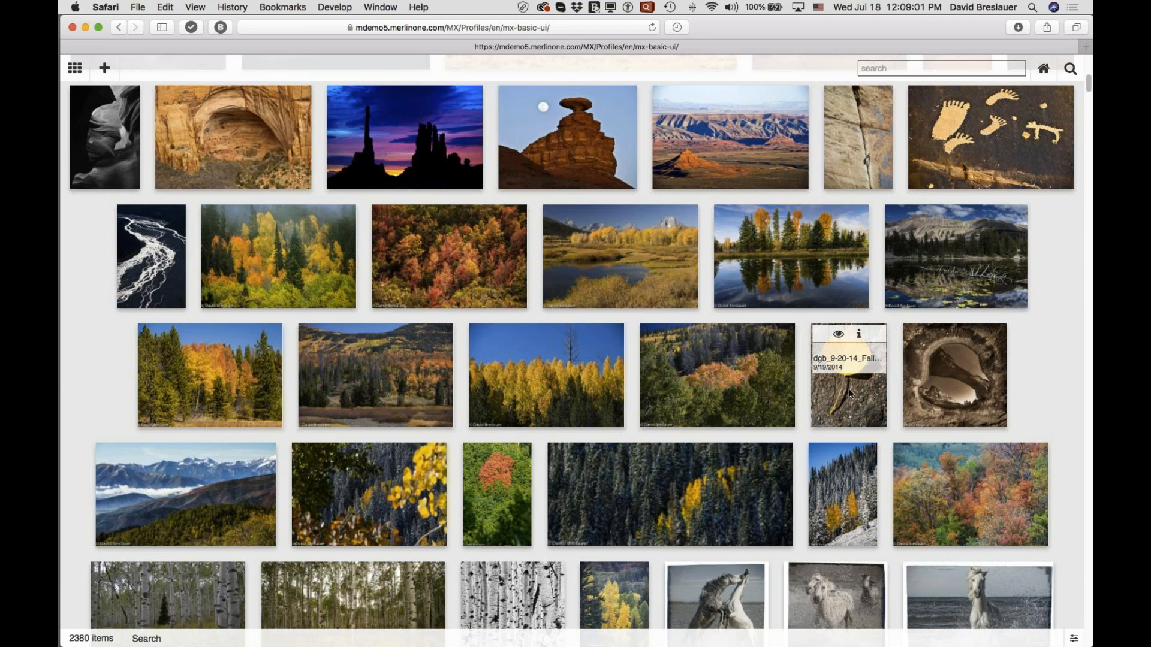
{"action": "left_click", "coordinate": [839, 337]}
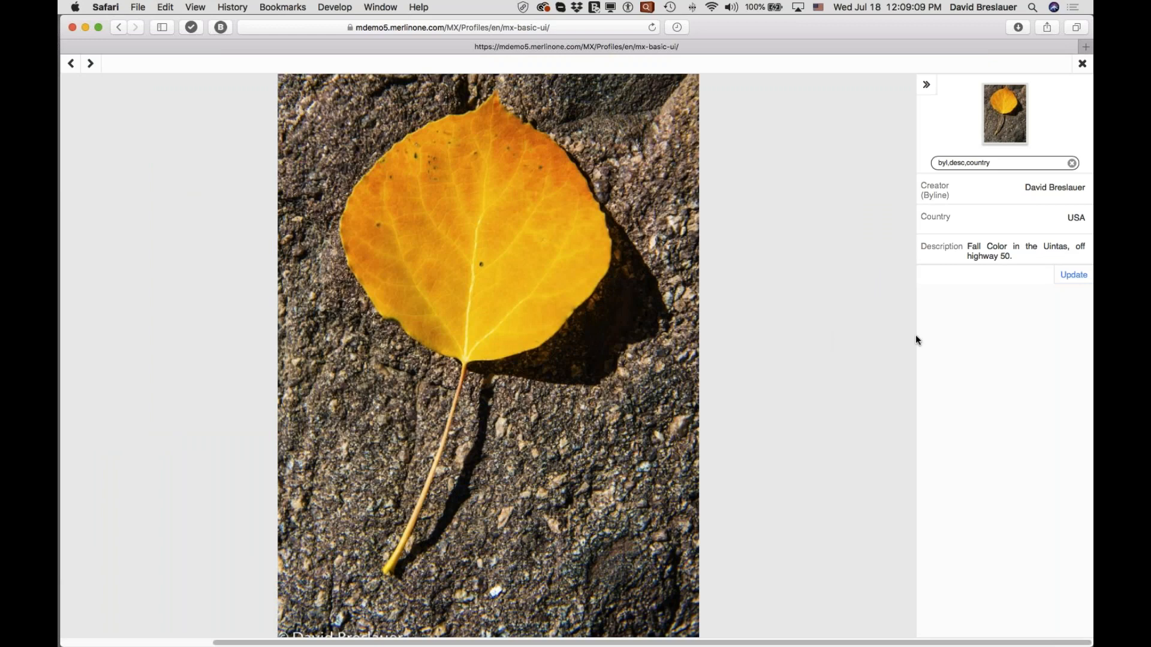
{"action": "left_click", "coordinate": [927, 85]}
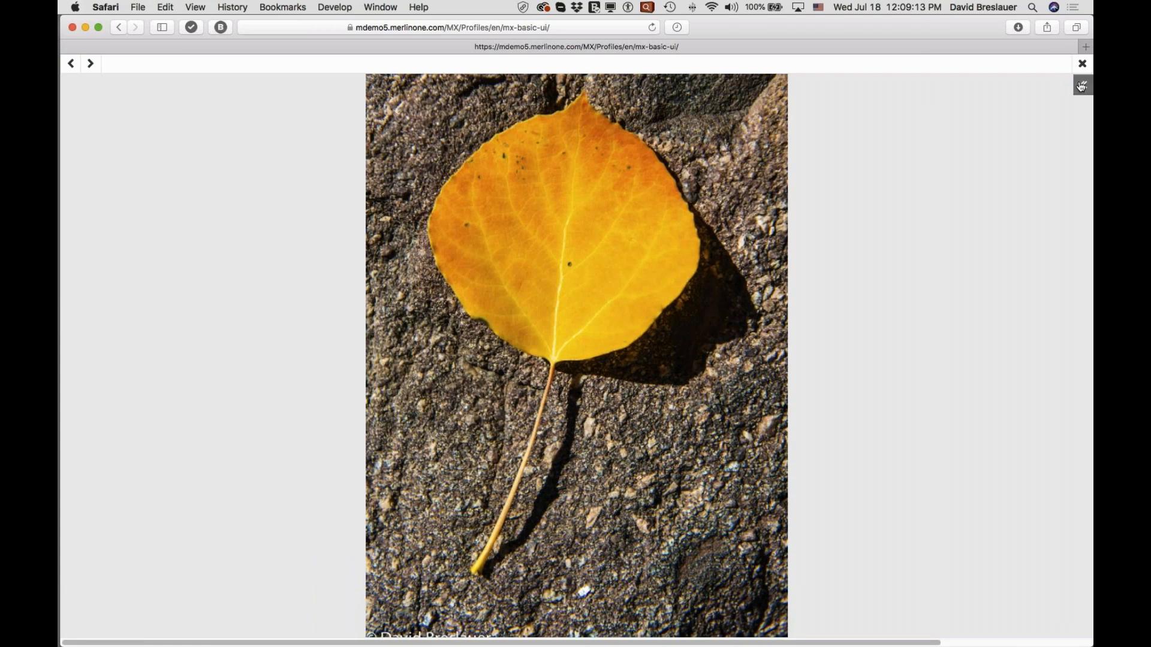
{"action": "left_click", "coordinate": [1081, 87]}
{"action": "left_click", "coordinate": [1082, 65]}
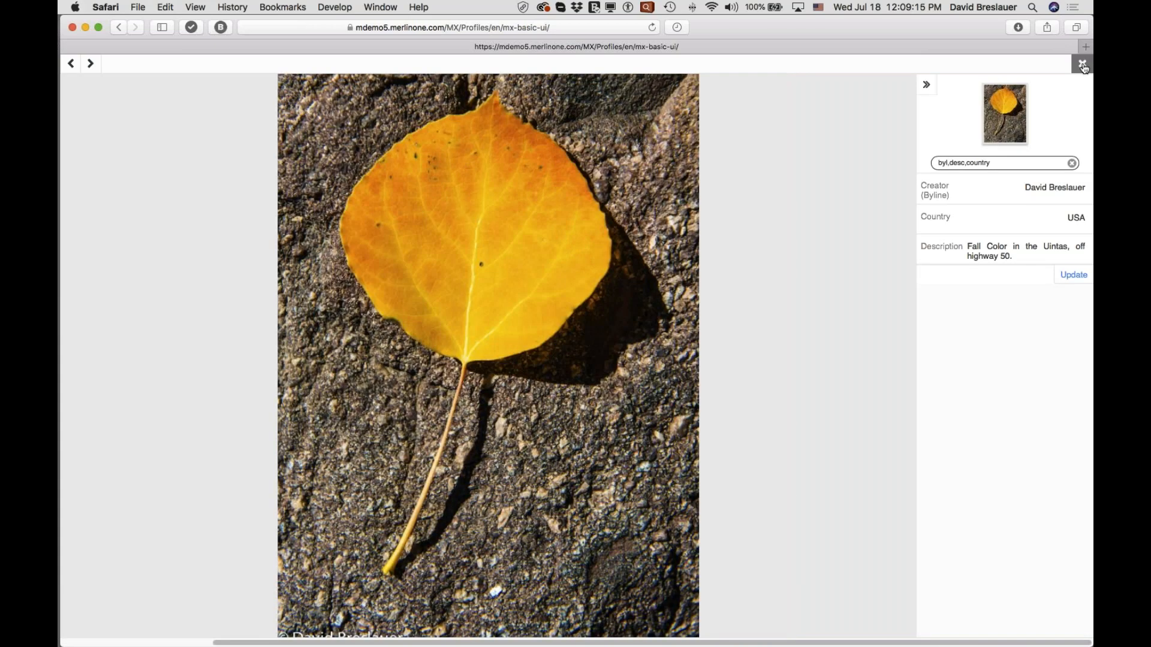
Turn on the display of image information, such as file name and date, beneath the gallery images.
{"action": "scroll", "coordinate": [728, 192], "scroll_direction": "up", "scroll_amount": 10}
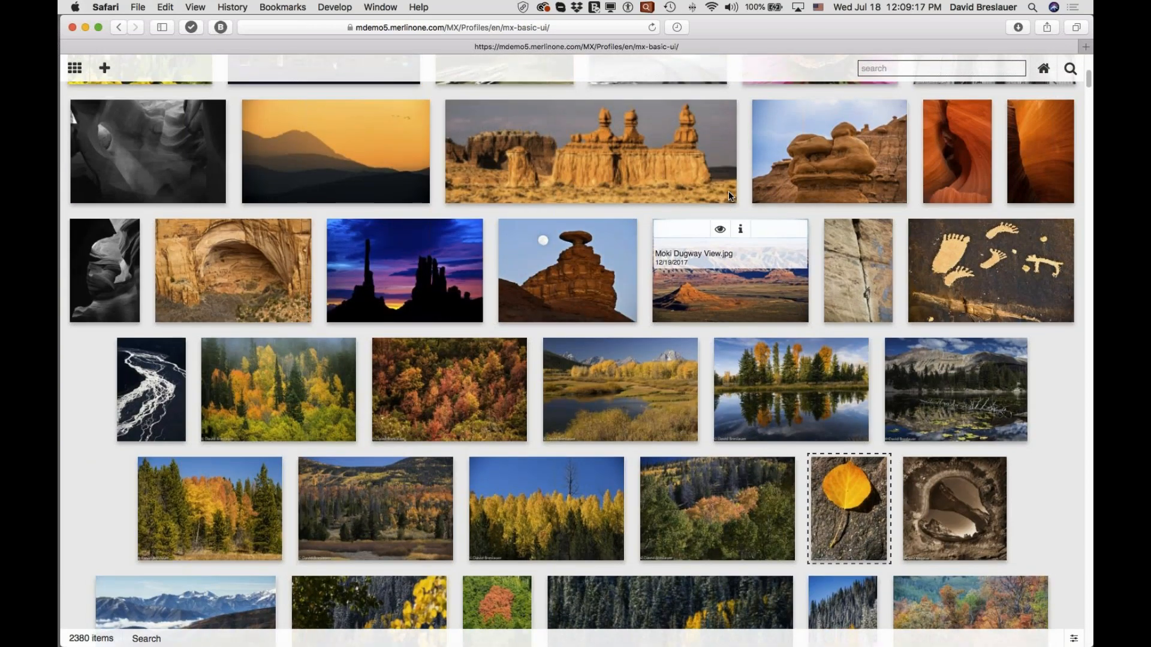
{"action": "scroll", "coordinate": [728, 192], "scroll_direction": "up", "scroll_amount": 2}
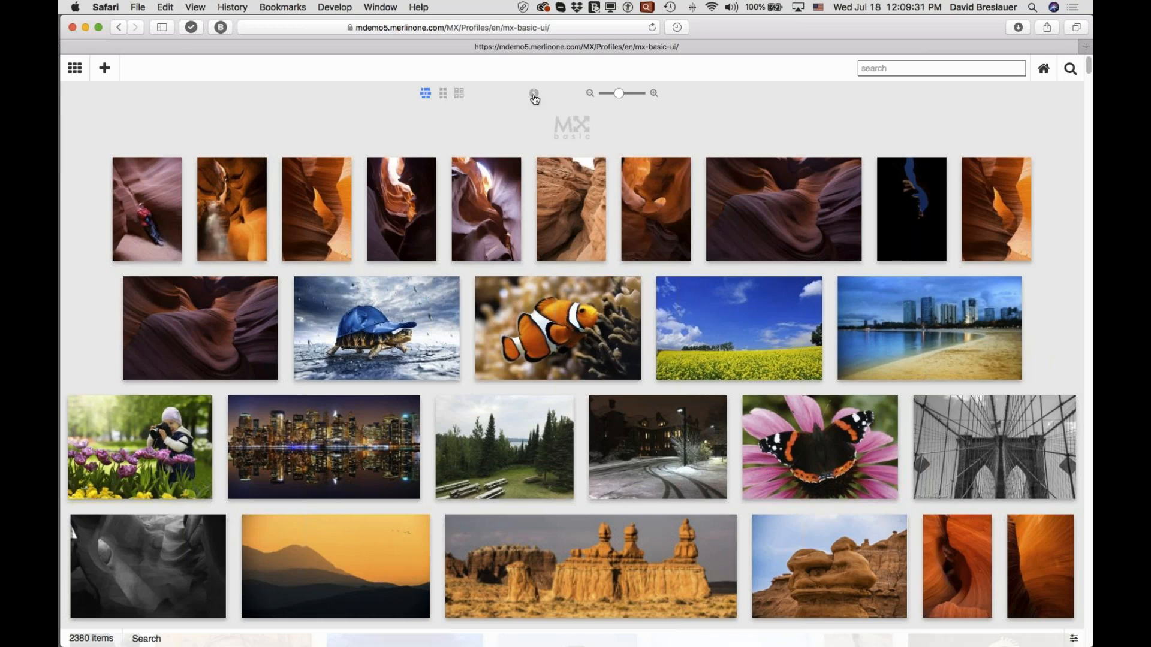
{"action": "left_click", "coordinate": [534, 95]}
{"action": "mouse_move", "coordinate": [490, 263]}
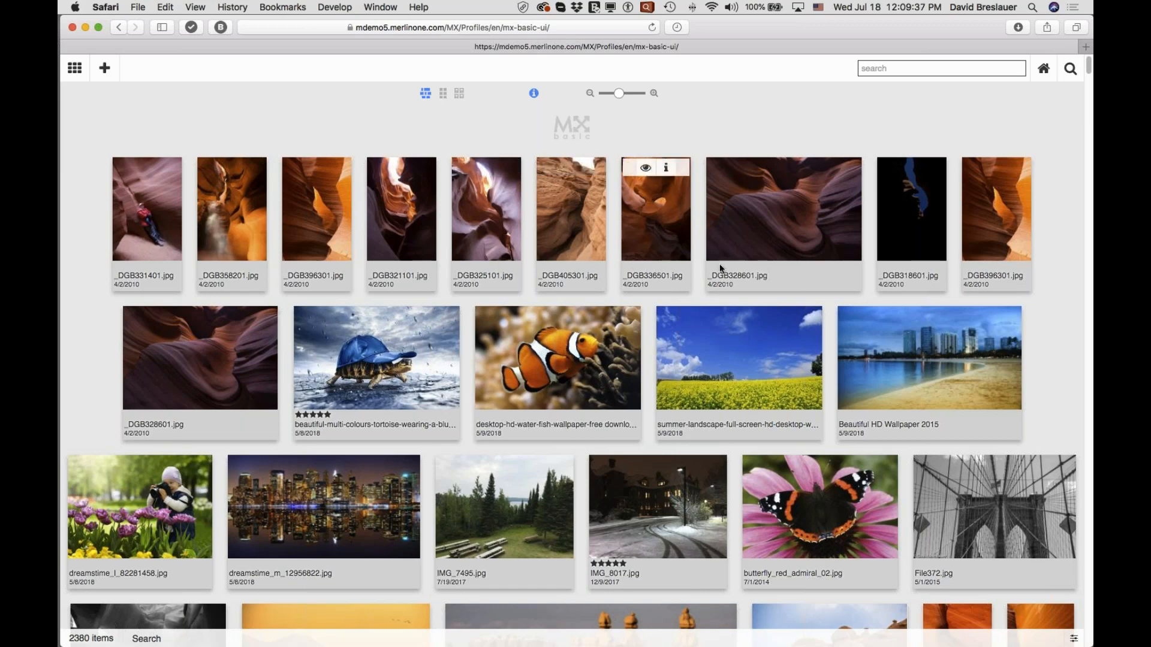
{"action": "mouse_move", "coordinate": [513, 200]}
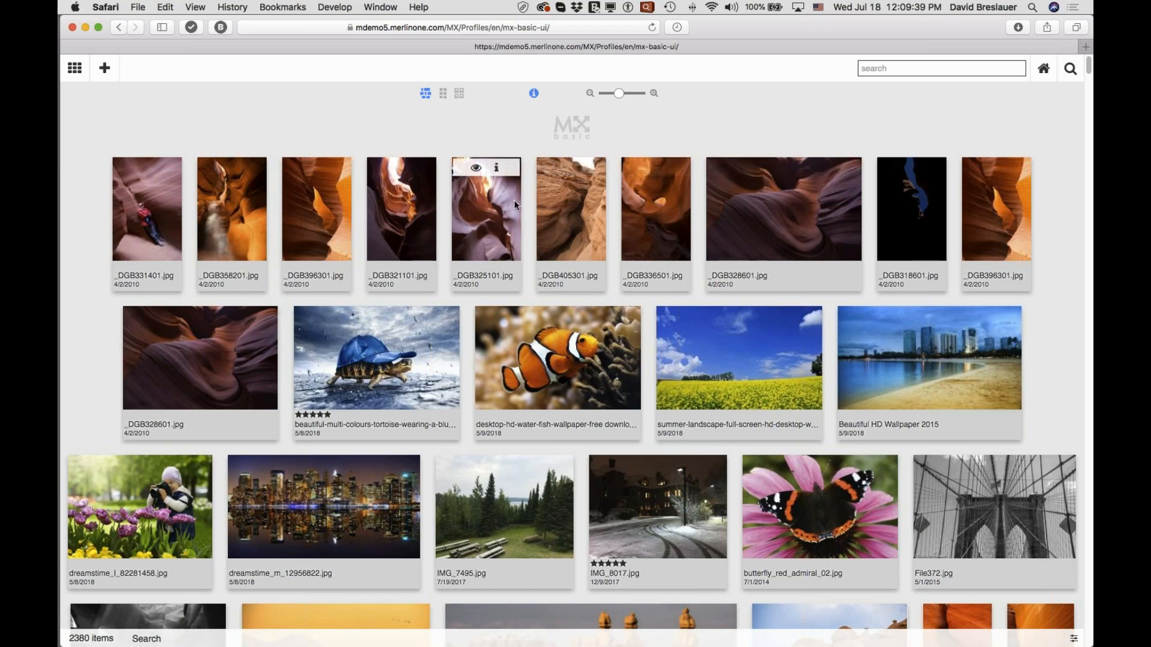
Switch the gallery to the square grid arrangement and to the thumbnail arrangement to compare them.
{"action": "left_click", "coordinate": [443, 94]}
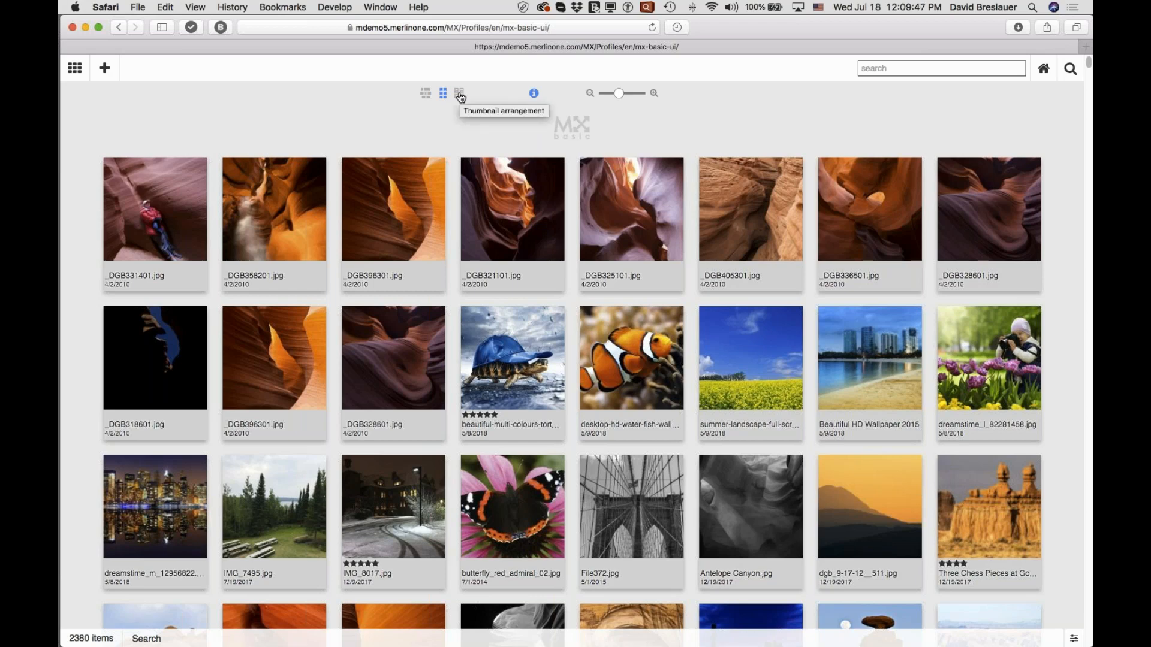
{"action": "left_click", "coordinate": [460, 95]}
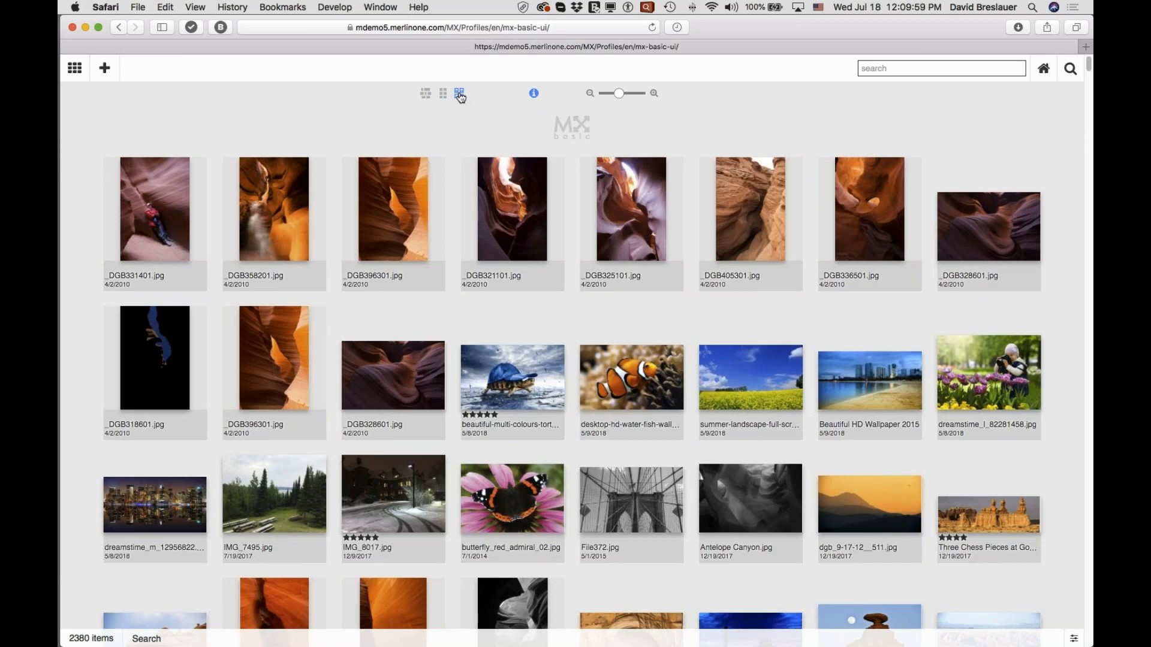
Return the gallery to the mosaic arrangement and hide the information beneath the images.
{"action": "left_click", "coordinate": [425, 94]}
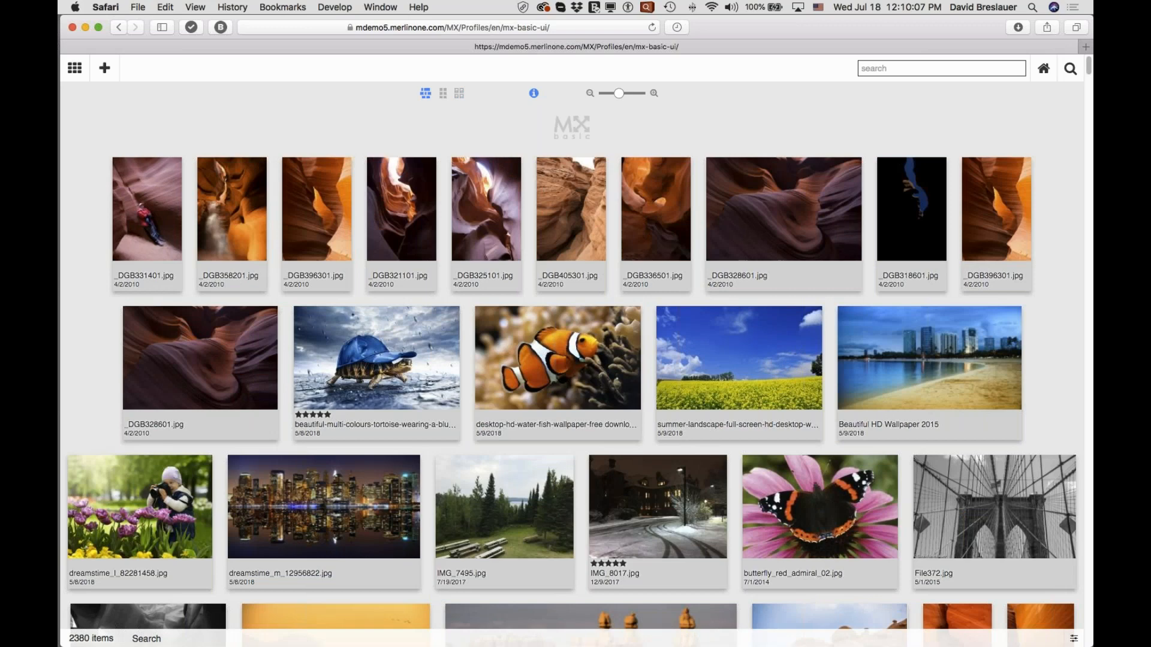
{"action": "left_click", "coordinate": [533, 93]}
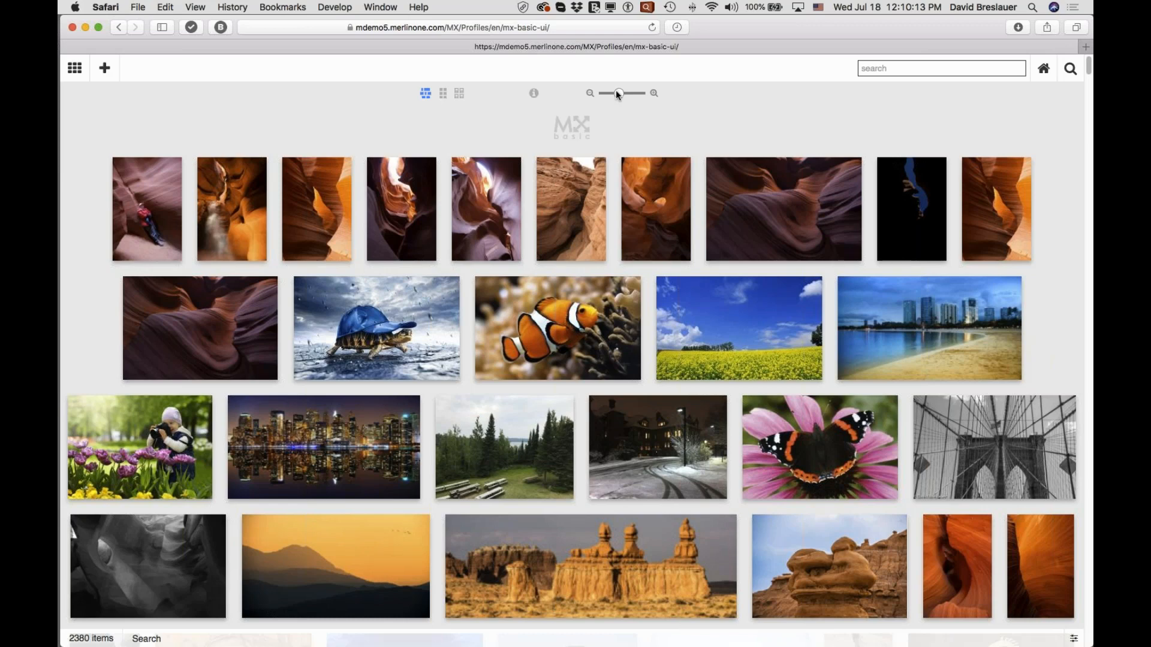
Try smaller and larger image sizes in the gallery, and switch it to the square grid at a medium image size.
{"action": "left_click_drag", "start_coordinate": [616, 90], "coordinate": [608, 89]}
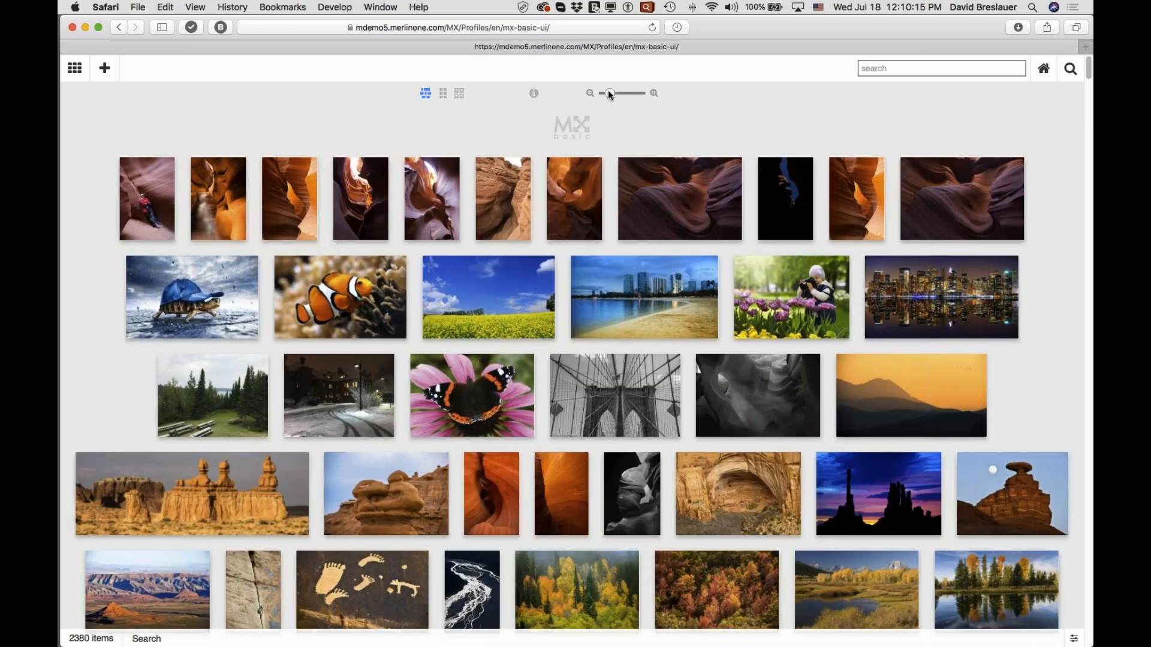
{"action": "left_click_drag", "start_coordinate": [610, 90], "coordinate": [634, 91]}
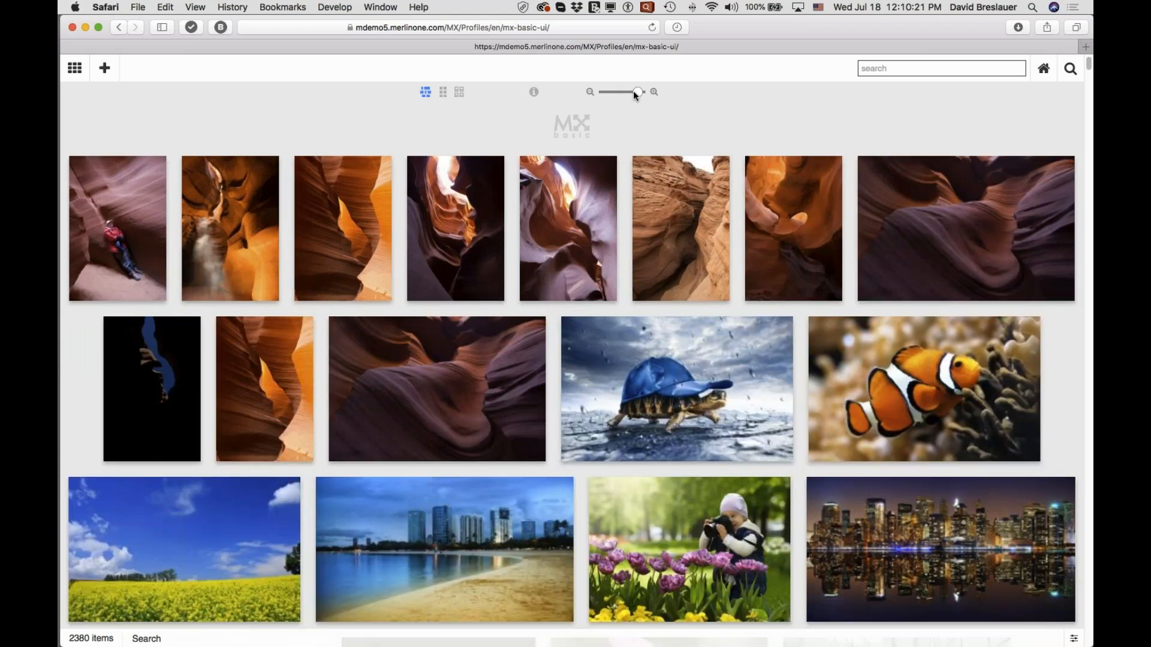
{"action": "left_click", "coordinate": [444, 93]}
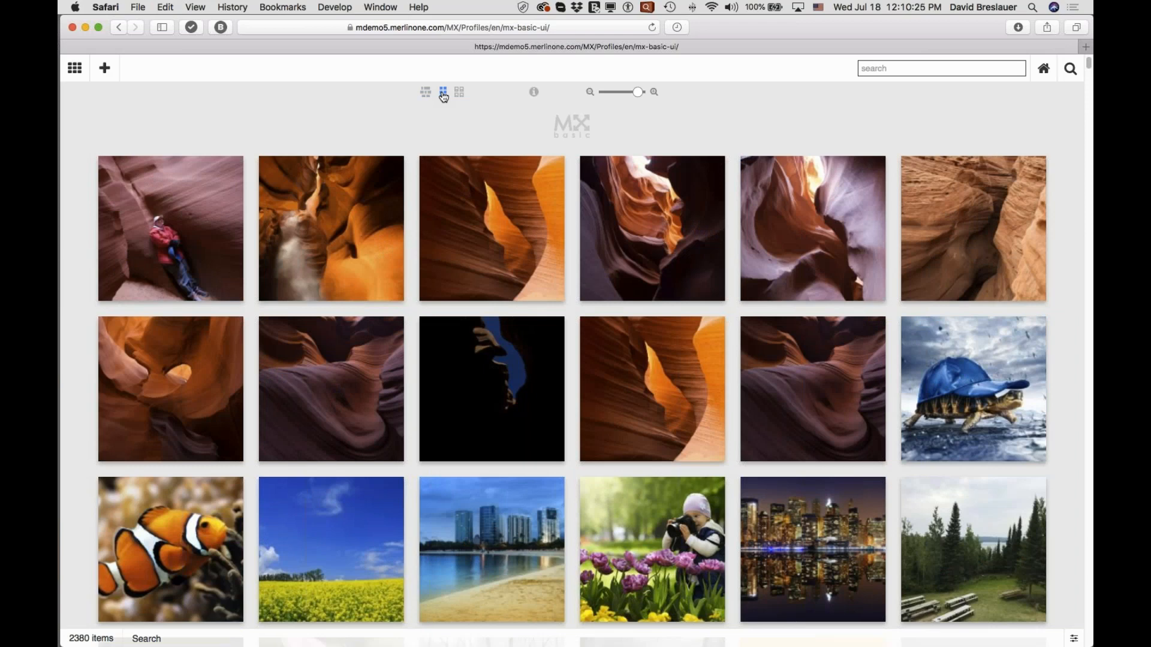
{"action": "left_click_drag", "start_coordinate": [638, 92], "coordinate": [618, 91]}
{"action": "scroll", "coordinate": [689, 150], "scroll_direction": "down", "scroll_amount": 1}
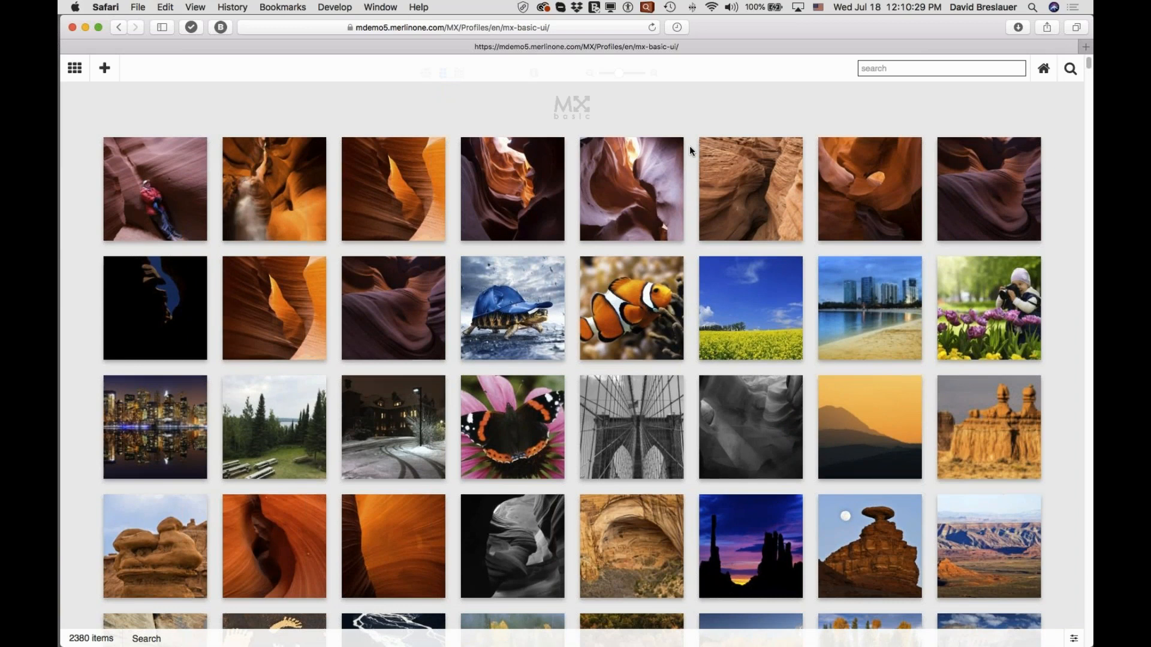
{"action": "scroll", "coordinate": [690, 151], "scroll_direction": "up", "scroll_amount": 1}
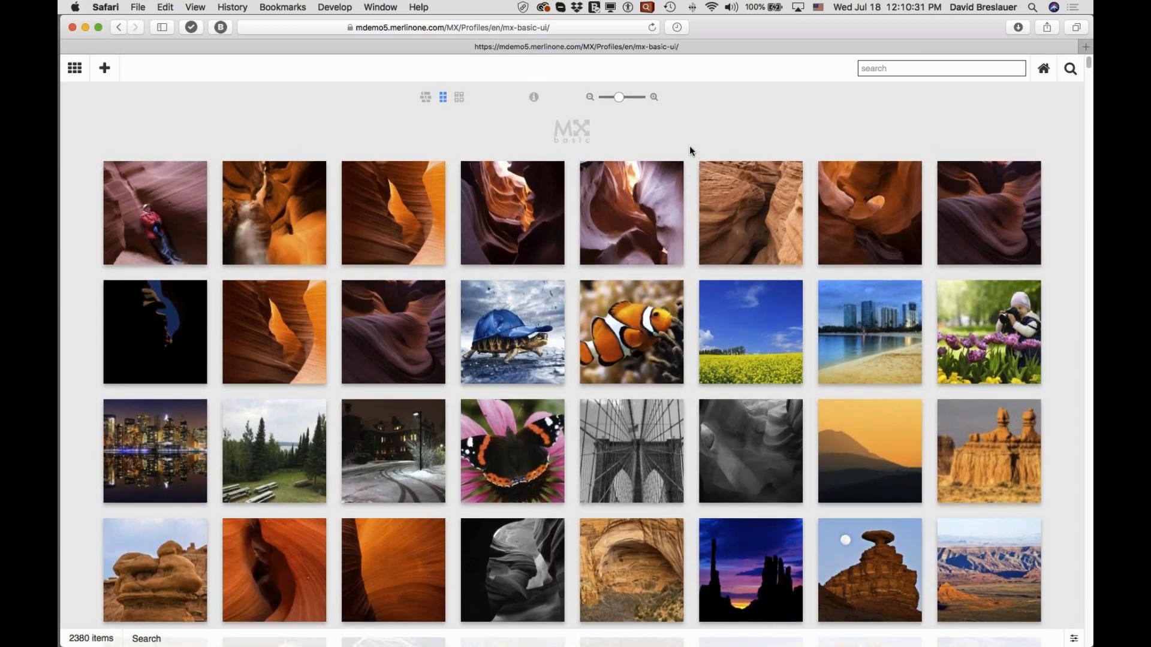
{"action": "scroll", "coordinate": [690, 147], "scroll_direction": "down", "scroll_amount": 1}
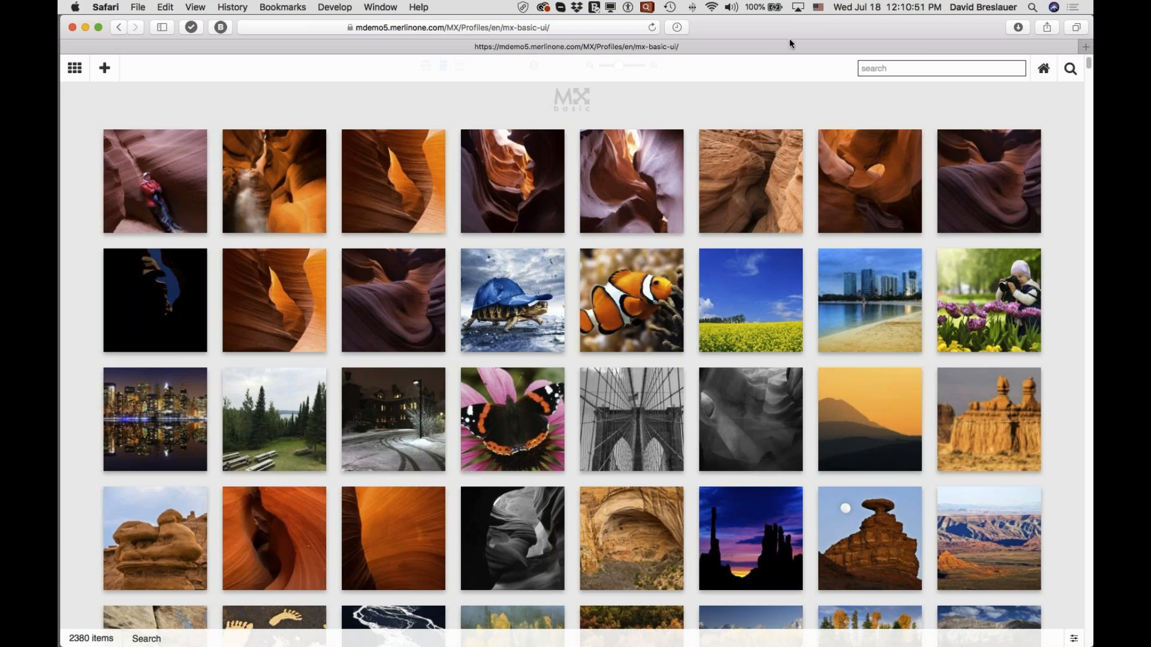
Open the Horses for demo folder from the desktop in Finder and place its window in front of the gallery, clear of the upload area.
{"action": "left_click_drag", "start_coordinate": [789, 39], "coordinate": [751, 27]}
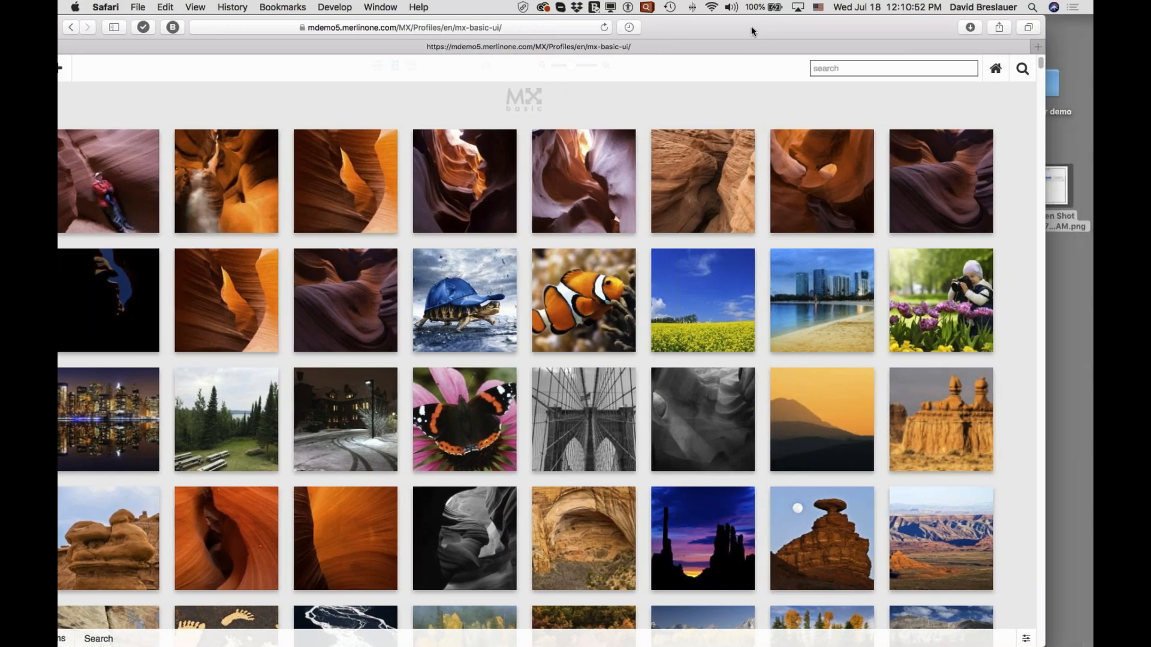
{"action": "double_click", "coordinate": [1053, 84]}
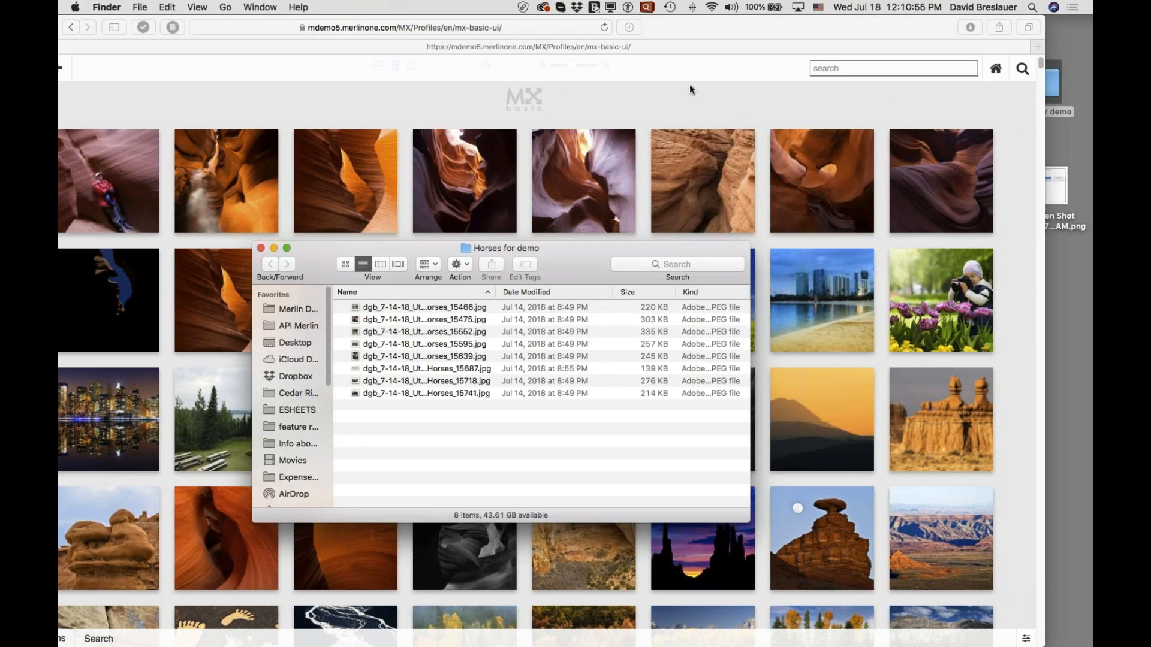
{"action": "left_click_drag", "start_coordinate": [593, 282], "coordinate": [918, 308]}
{"action": "left_click_drag", "start_coordinate": [675, 24], "coordinate": [725, 21]}
{"action": "left_click_drag", "start_coordinate": [892, 28], "coordinate": [865, 22]}
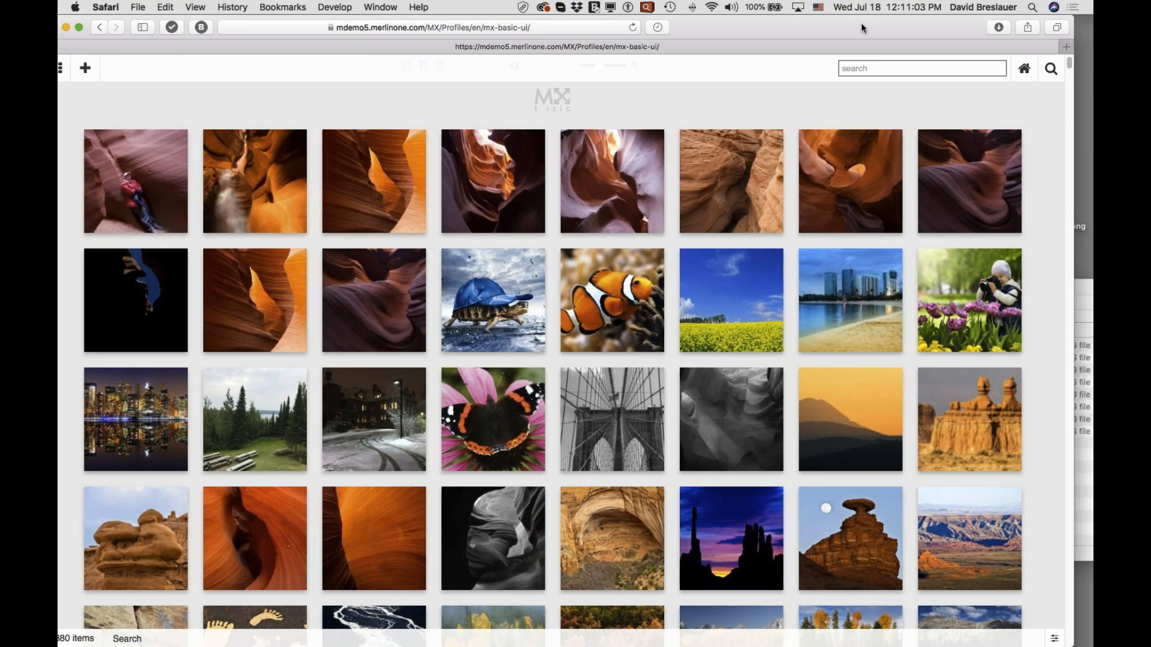
{"action": "left_click", "coordinate": [1078, 456]}
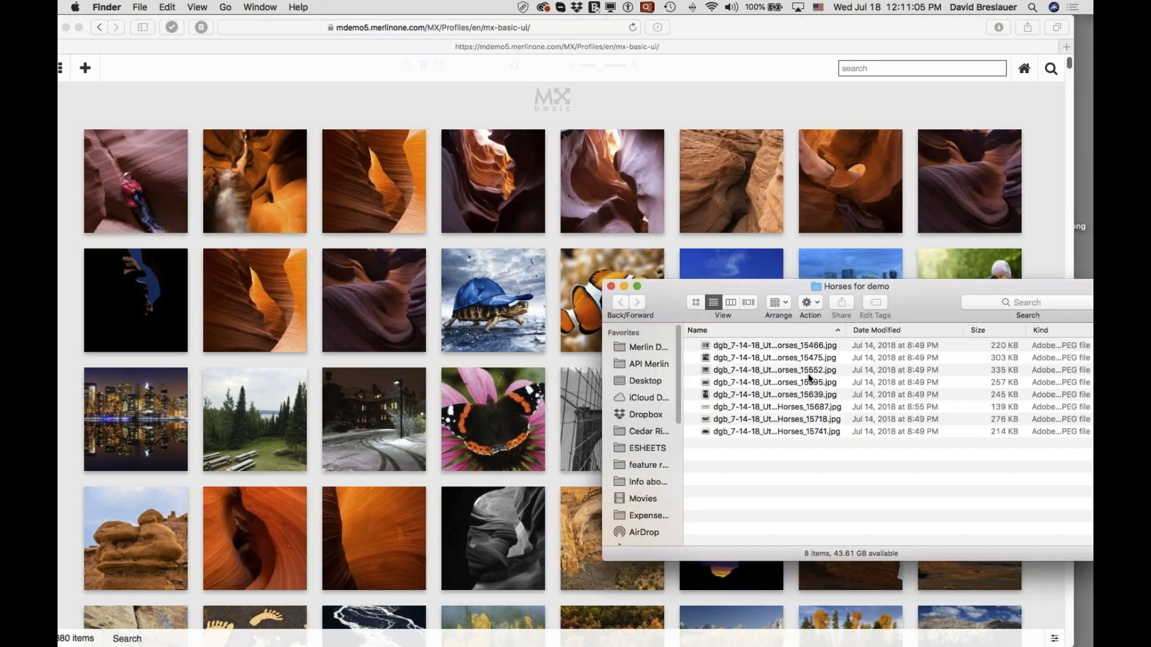
Select all the JPG files in the Horses for demo folder and drop them onto the gallery for upload.
{"action": "left_click", "coordinate": [744, 345]}
{"action": "left_click", "coordinate": [752, 427], "text": "shift"}
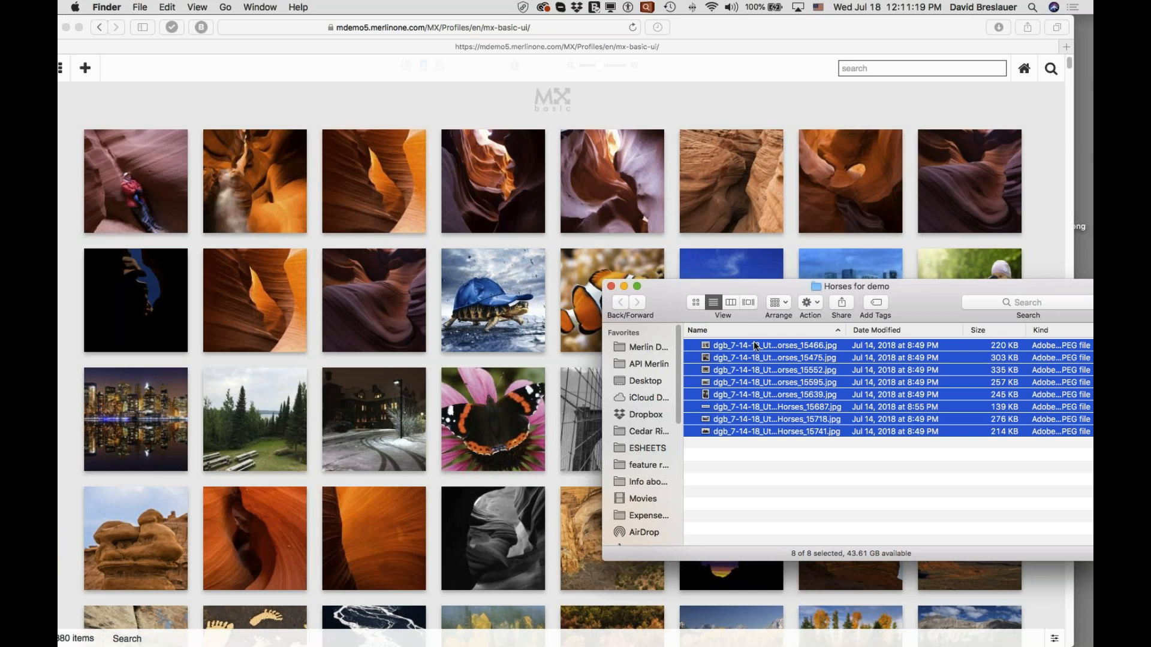
{"action": "left_click_drag", "start_coordinate": [757, 344], "coordinate": [436, 288]}
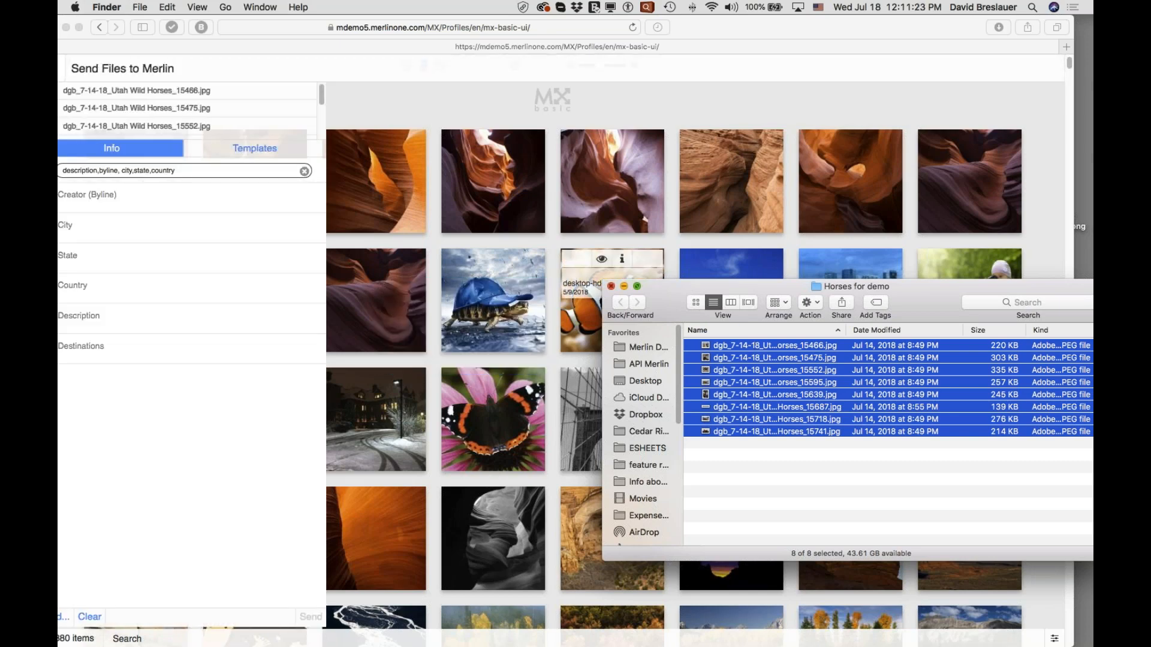
Close the Horses for demo folder window and reposition the browser so the whole Send Files to Merlin form shows.
{"action": "left_click", "coordinate": [611, 286]}
{"action": "scroll", "coordinate": [168, 108], "scroll_direction": "down", "scroll_amount": 5}
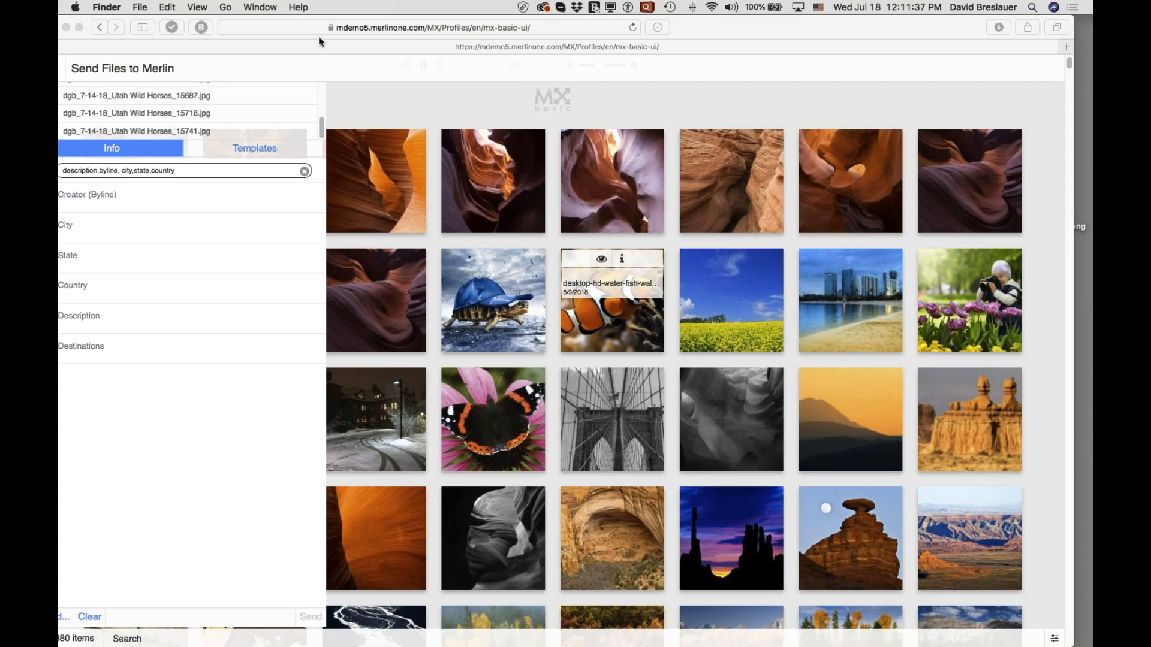
{"action": "left_click_drag", "start_coordinate": [681, 24], "coordinate": [701, 24]}
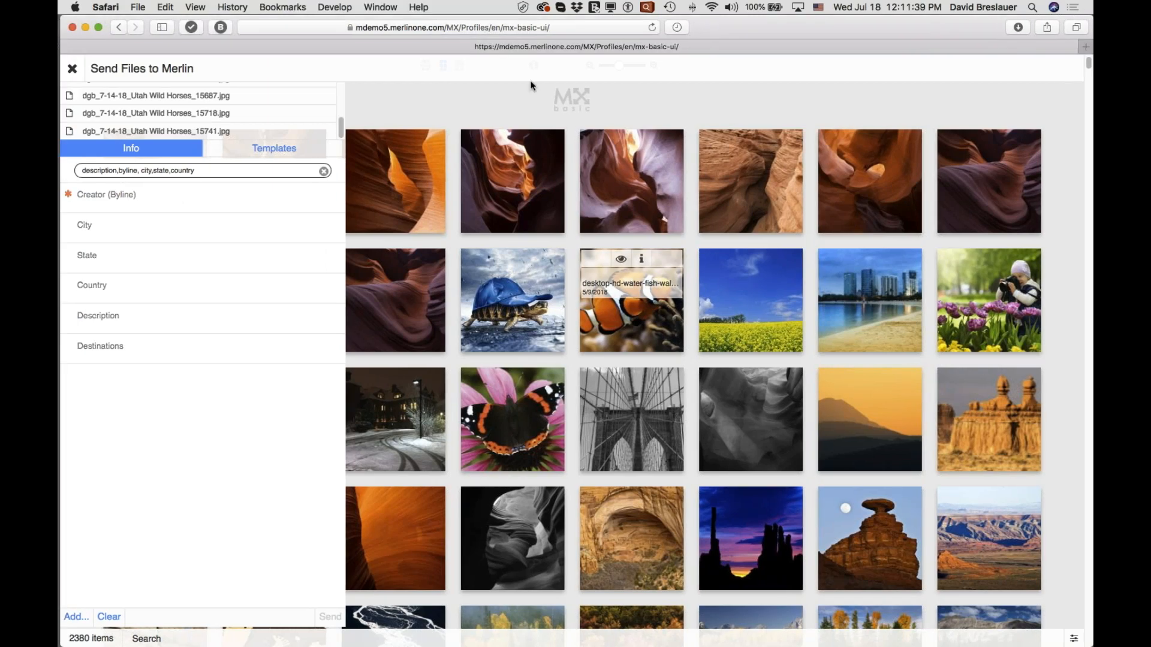
Fill in the creator's name for the upload, with Dugway as the city and Utah as the state.
{"action": "left_click", "coordinate": [181, 202]}
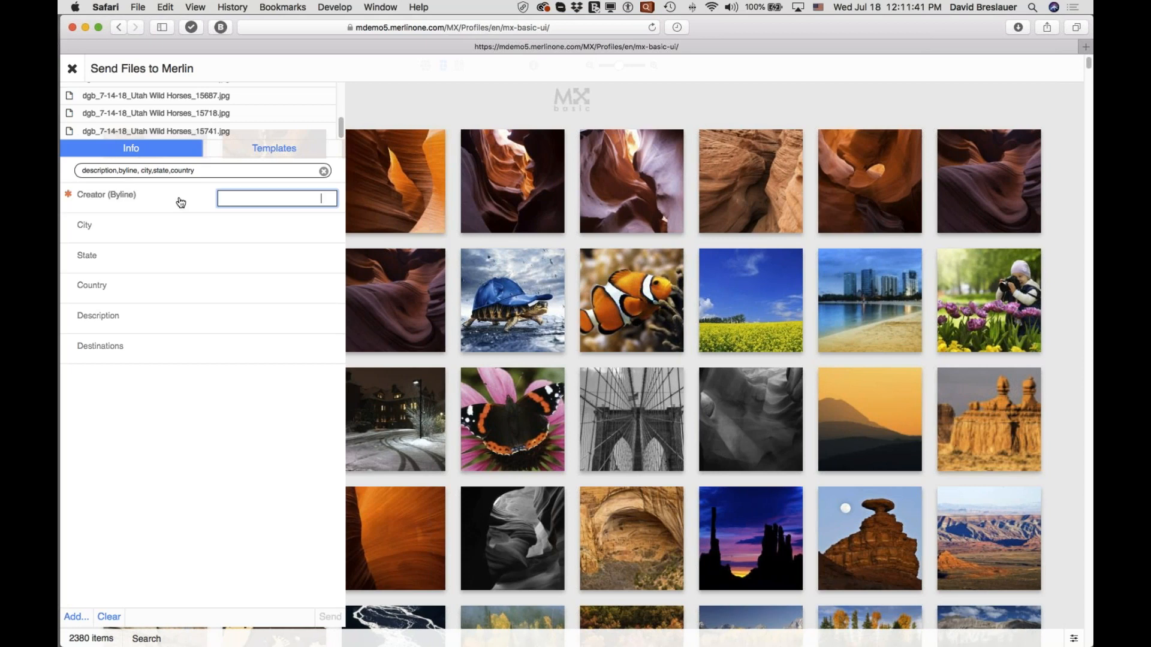
{"action": "type", "text": "David Breslauer"}
{"action": "key", "text": "Tab"}
{"action": "type", "text": "Dug"}
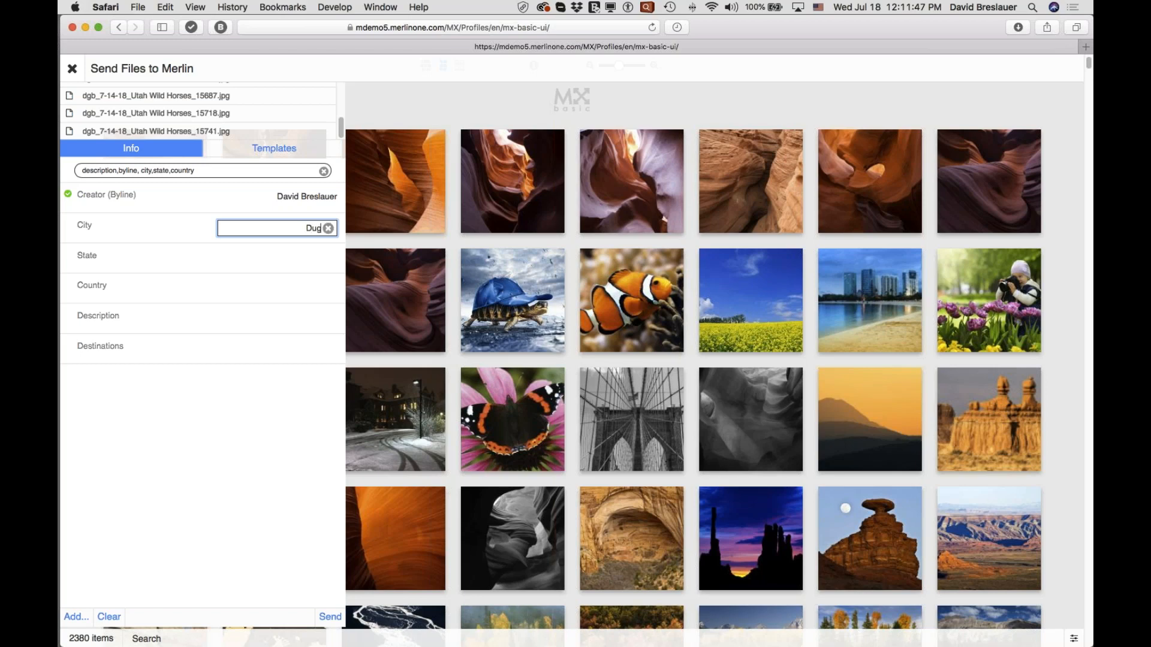
{"action": "type", "text": "way"}
{"action": "key", "text": "Tab"}
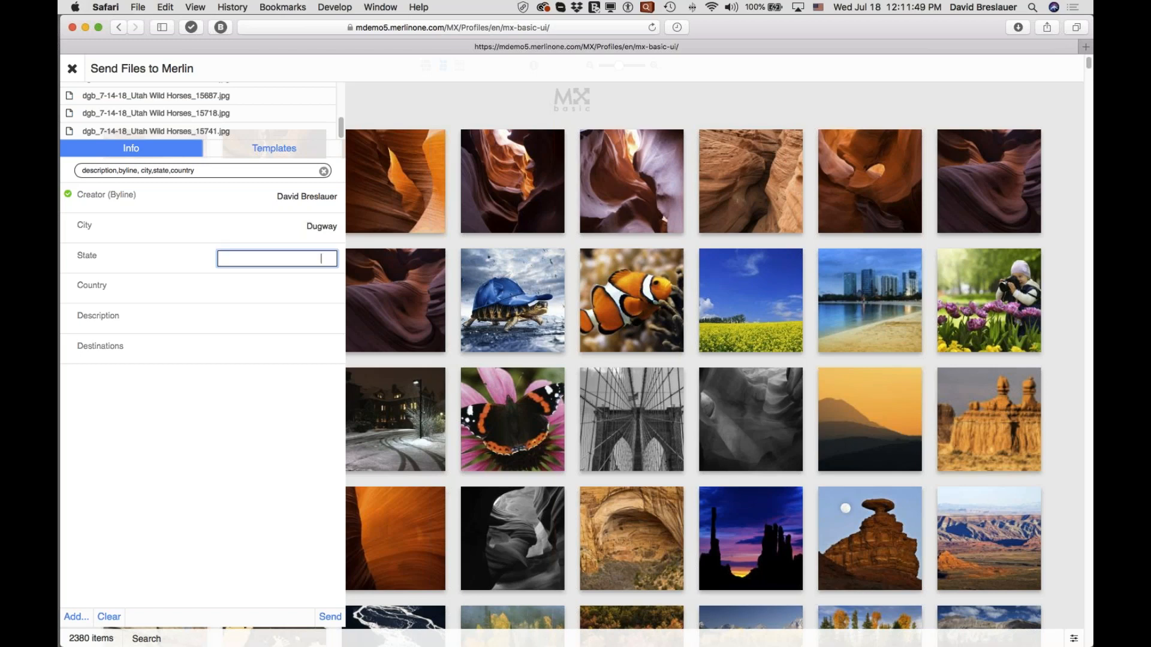
{"action": "type", "text": "Utah"}
{"action": "key", "text": "Tab"}
Set the country of the upload to United States of America.
{"action": "type", "text": "U"}
{"action": "type", "text": "t"}
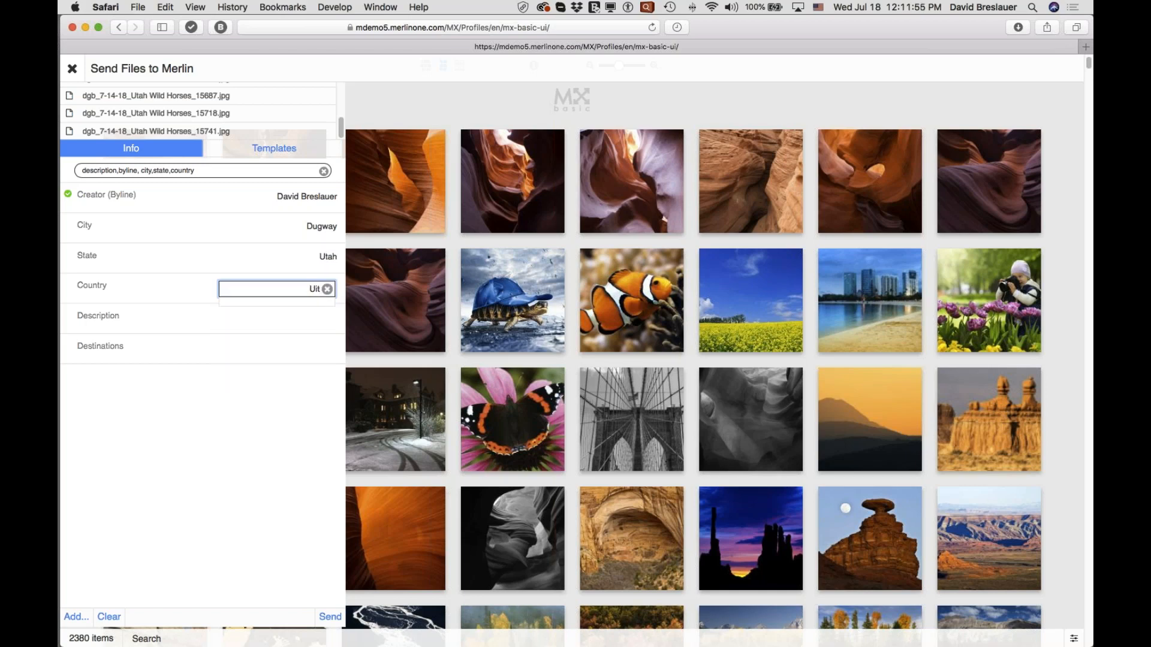
{"action": "key", "text": "BackSpace"}
{"action": "type", "text": "ited Kingdom"}
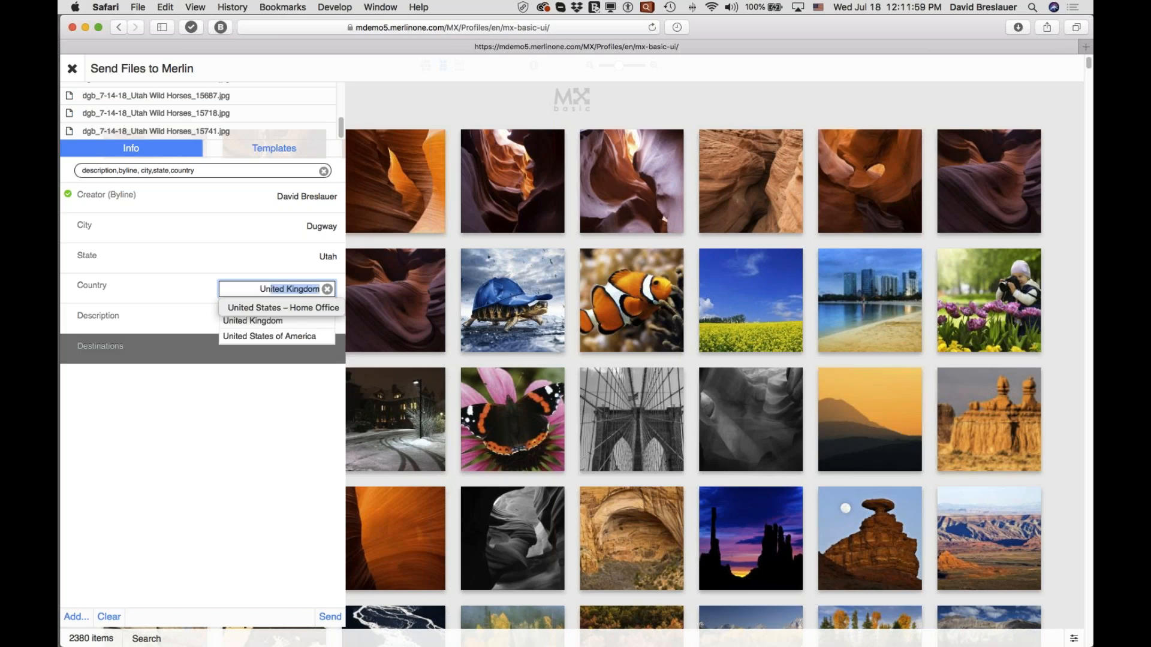
{"action": "key", "text": "Return"}
{"action": "left_click", "coordinate": [293, 290]}
{"action": "left_click", "coordinate": [283, 341]}
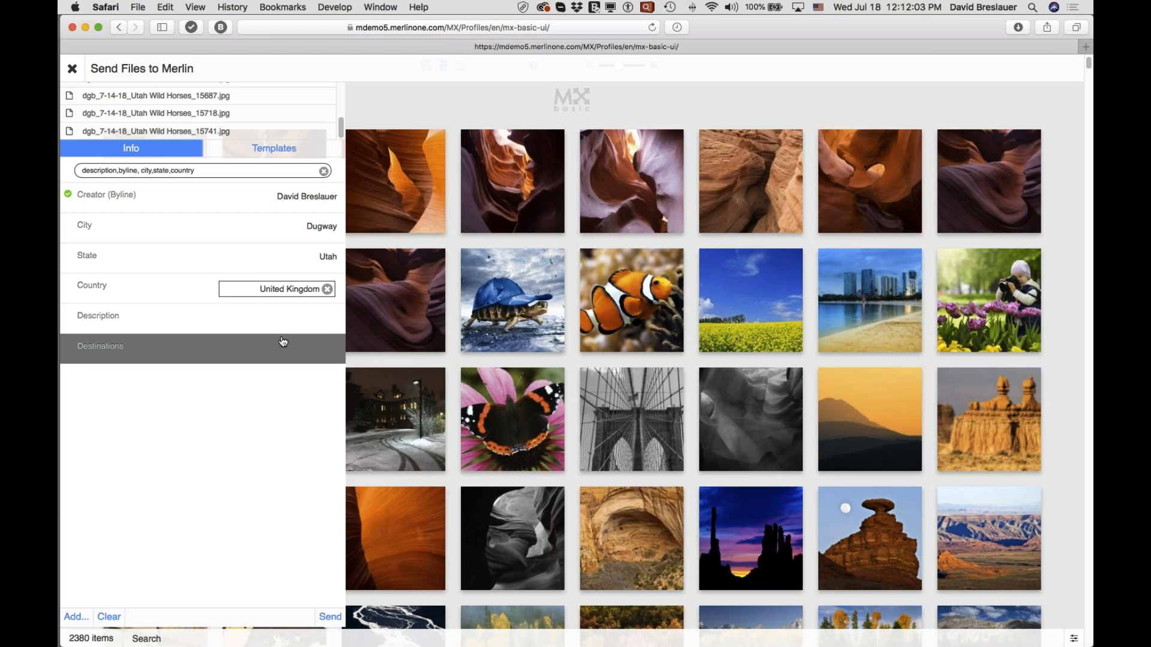
{"action": "left_click", "coordinate": [305, 287]}
{"action": "left_click", "coordinate": [281, 336]}
{"action": "left_click", "coordinate": [293, 288]}
{"action": "left_click_drag", "start_coordinate": [285, 289], "coordinate": [338, 293]}
{"action": "type", "text": "s"}
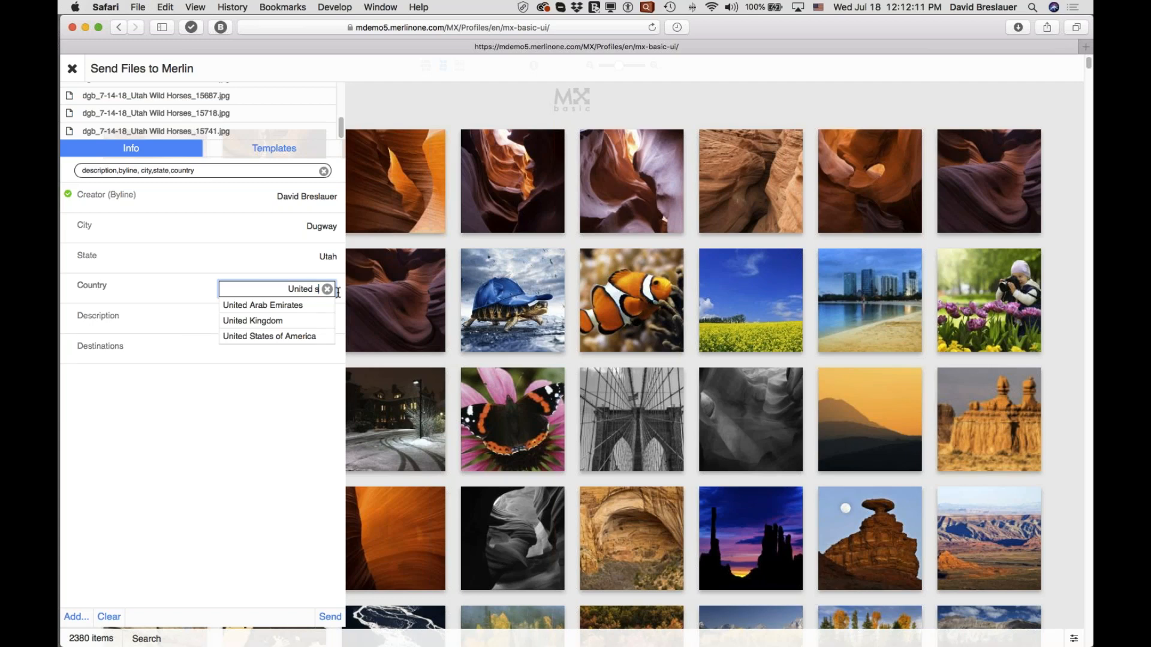
{"action": "key", "text": "BackSpace"}
{"action": "type", "text": "States of America"}
{"action": "key", "text": "Tab"}
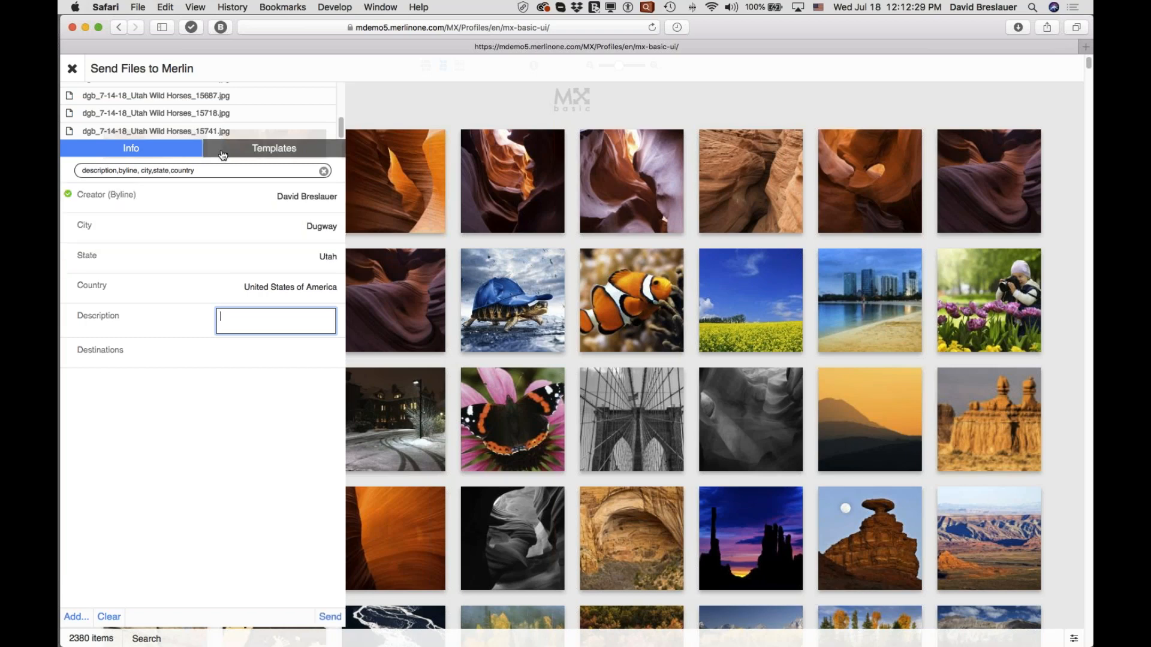
Add "appr" to the metadata field filter of the upload form and send the horse files to Merlin.
{"action": "left_click", "coordinate": [201, 170]}
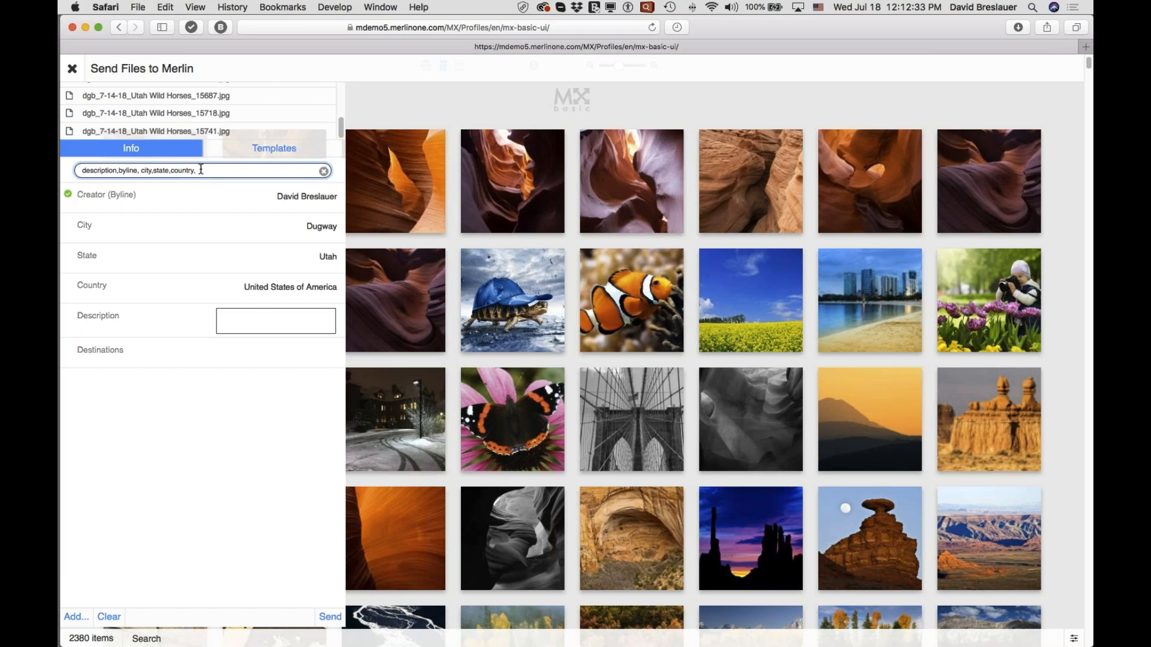
{"action": "type", "text": ",appr"}
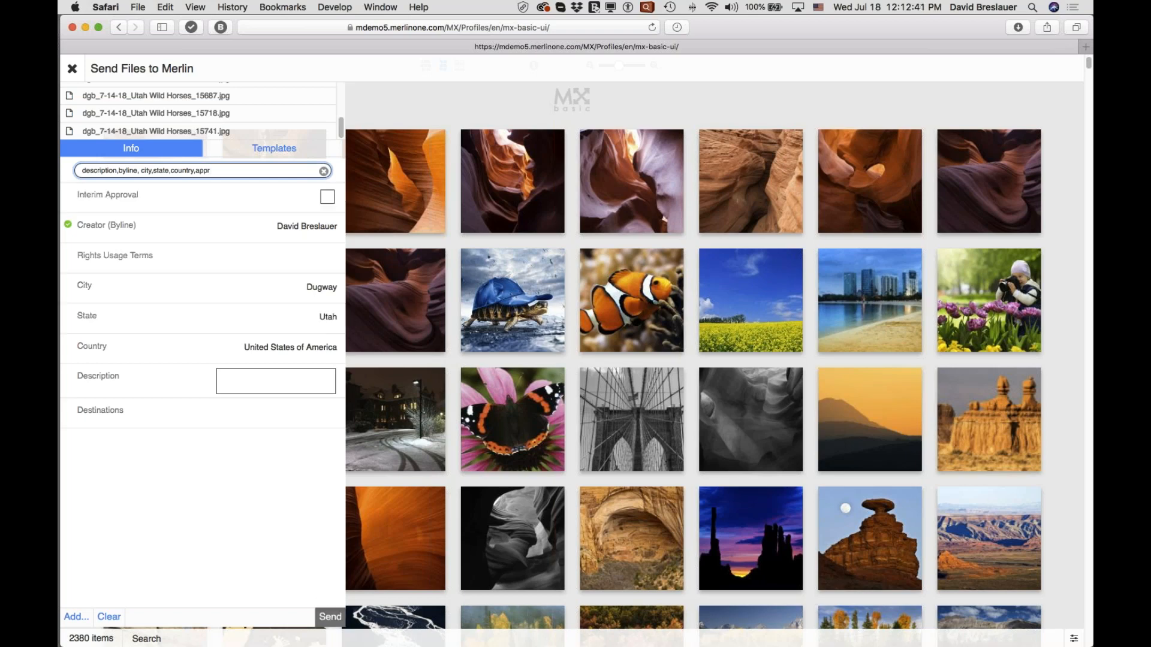
{"action": "left_click", "coordinate": [330, 618]}
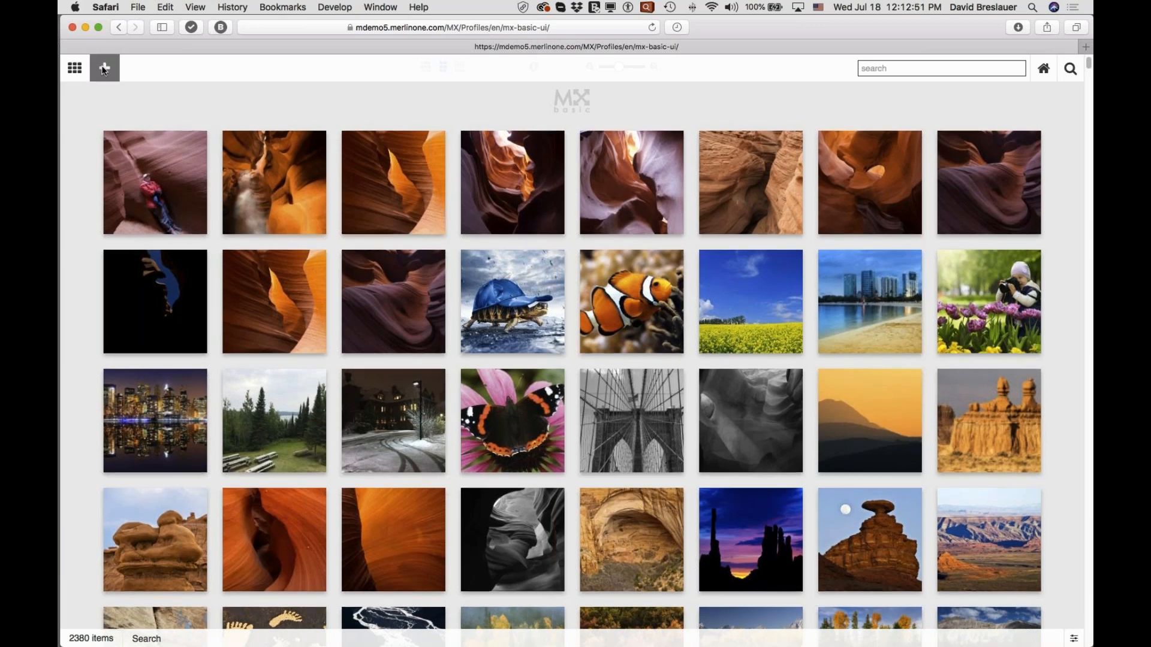
View the file chooser for adding files from the computer, cancel it, and close the upload form.
{"action": "left_click", "coordinate": [103, 69]}
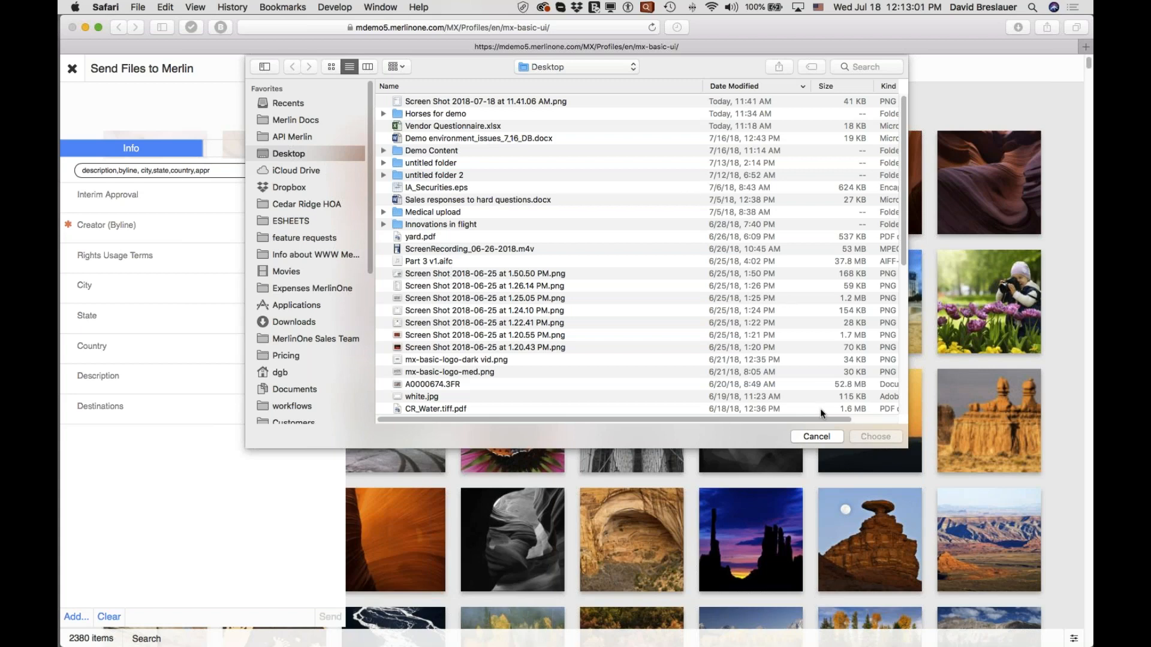
{"action": "left_click", "coordinate": [815, 437]}
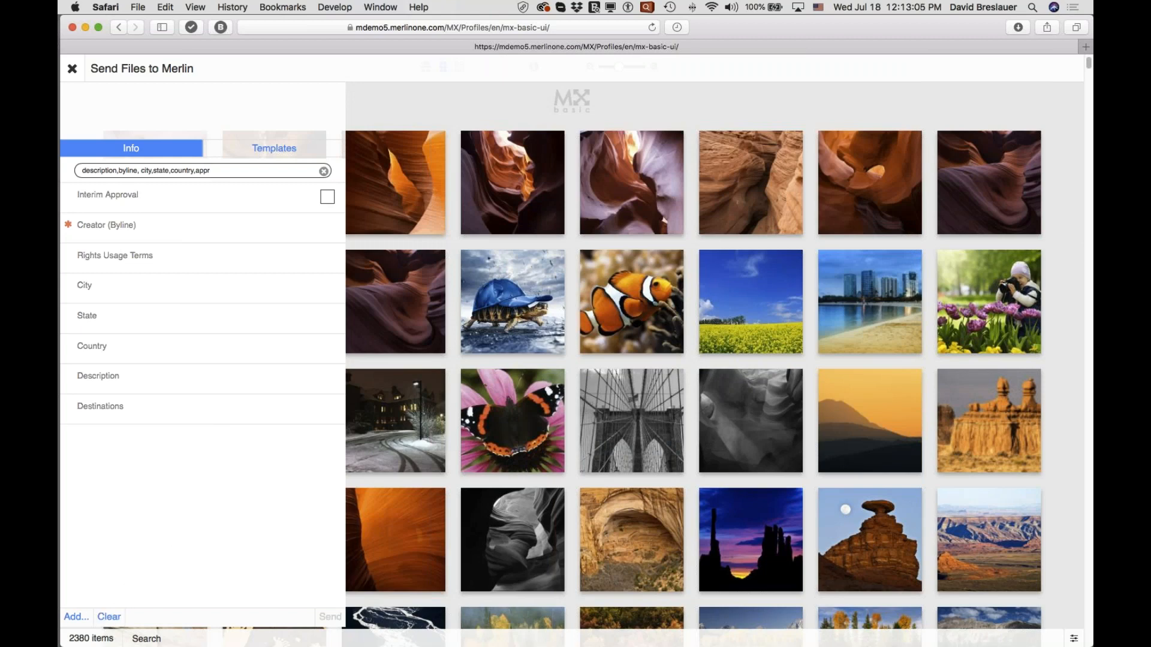
{"action": "left_click", "coordinate": [73, 73]}
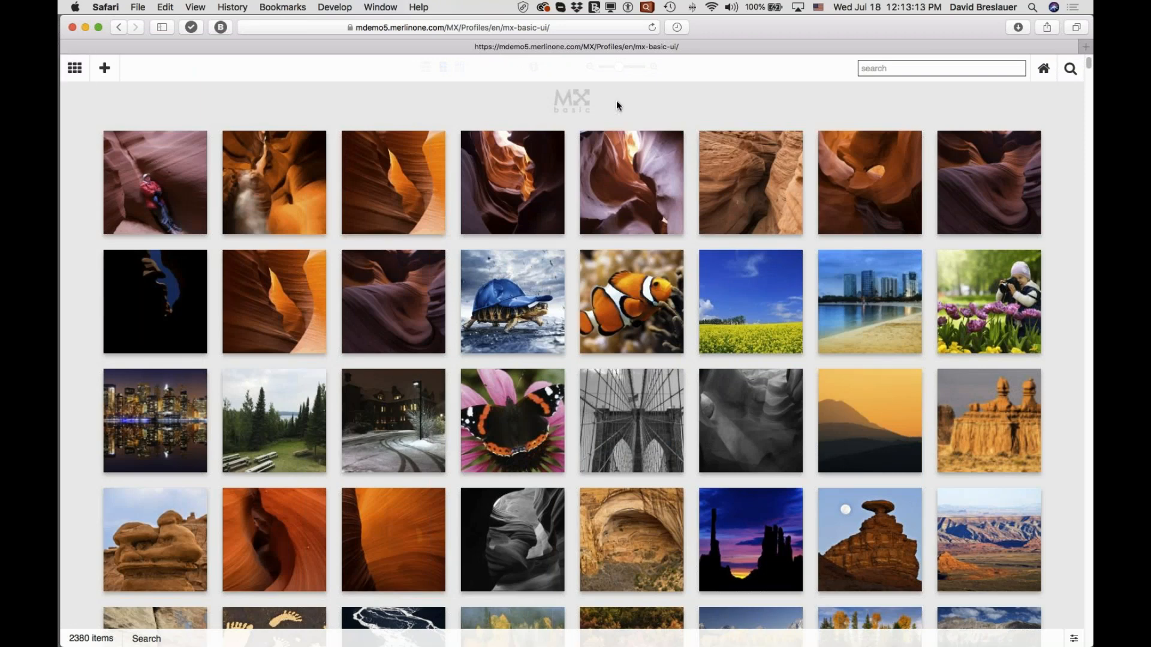
Search the gallery for images by the photographer's surname.
{"action": "left_click", "coordinate": [869, 67]}
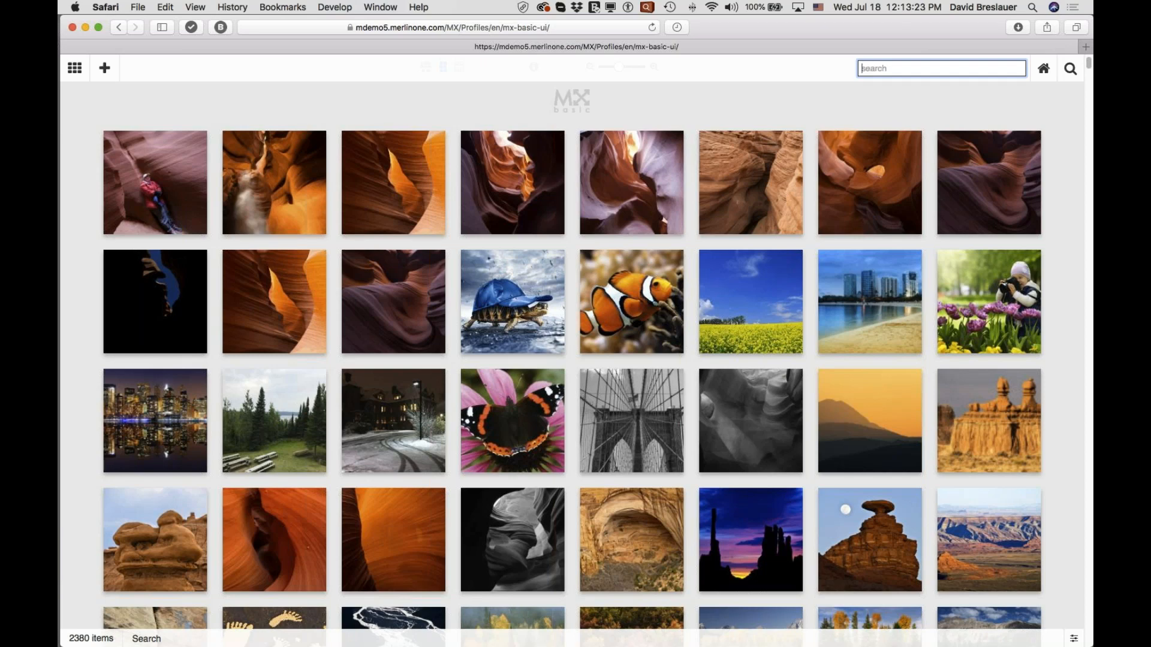
{"action": "type", "text": "breslauer"}
{"action": "key", "text": "Return"}
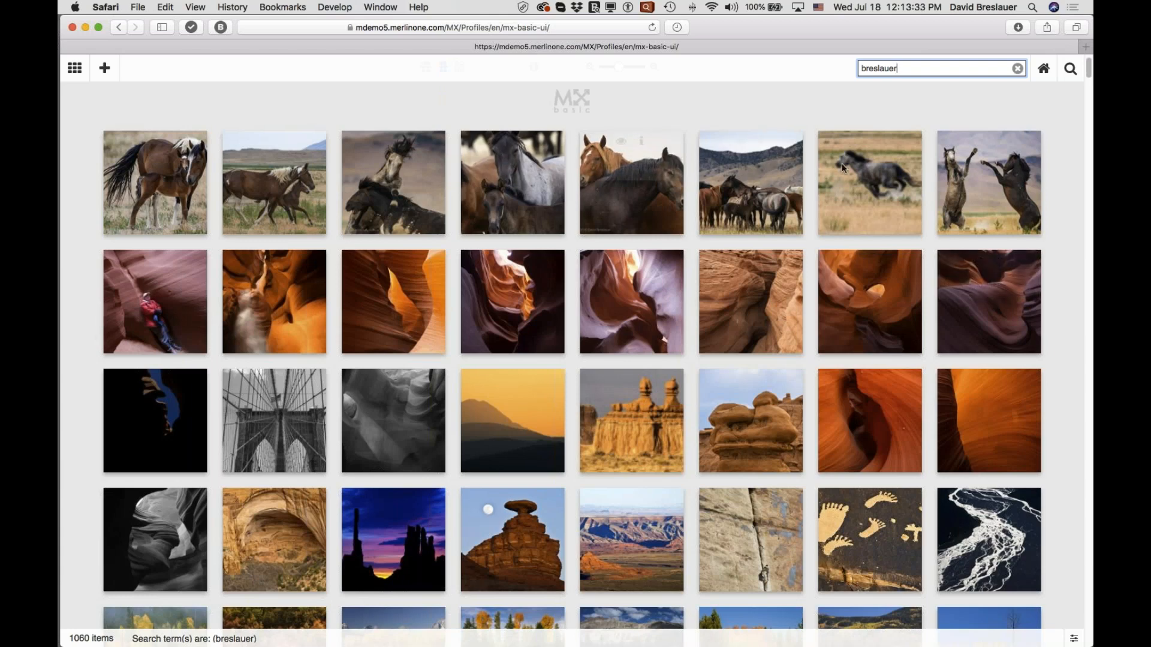
Open the first horse image in single view, adjust the metadata display, and advance to the next image.
{"action": "mouse_move", "coordinate": [166, 174]}
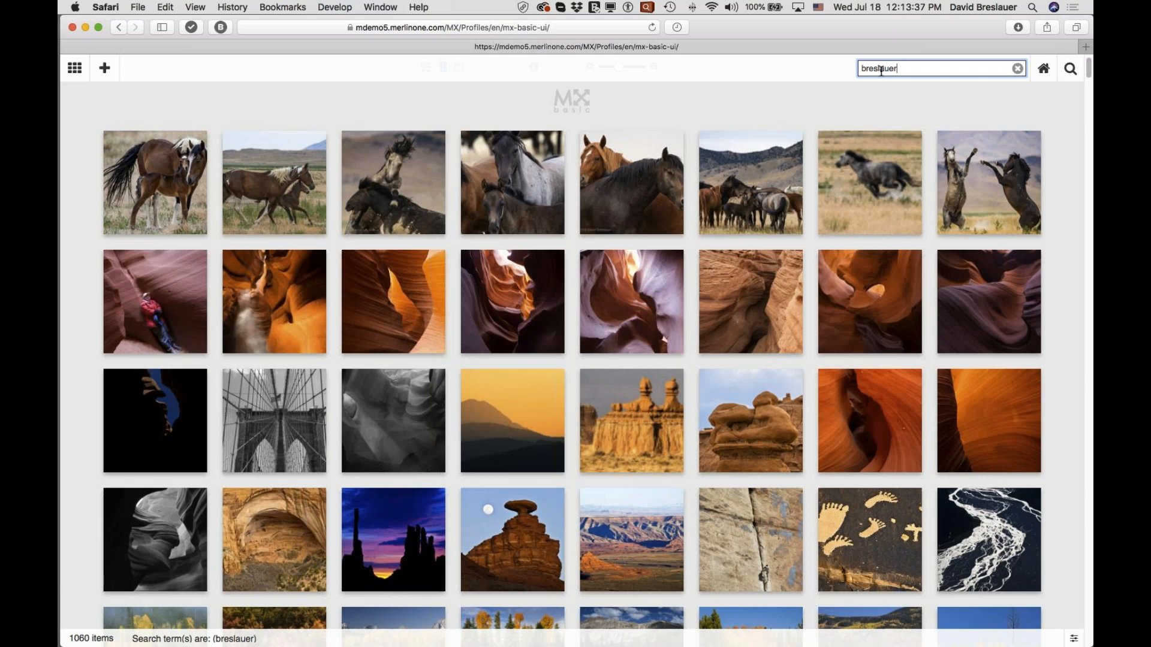
{"action": "mouse_move", "coordinate": [169, 222]}
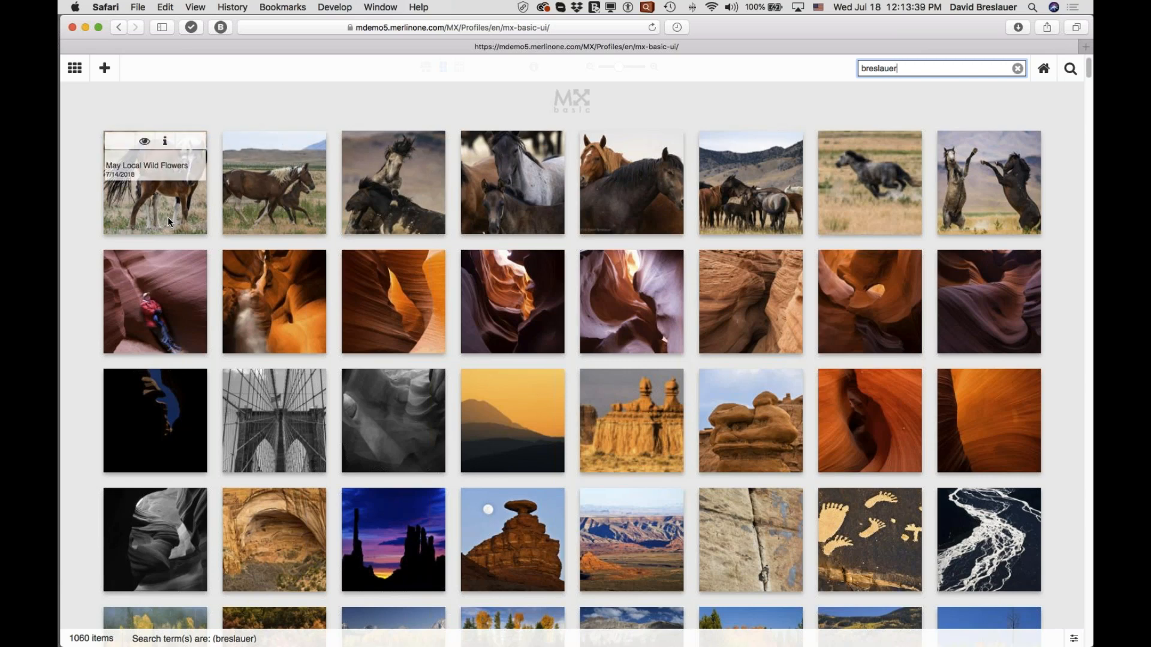
{"action": "left_click", "coordinate": [144, 142]}
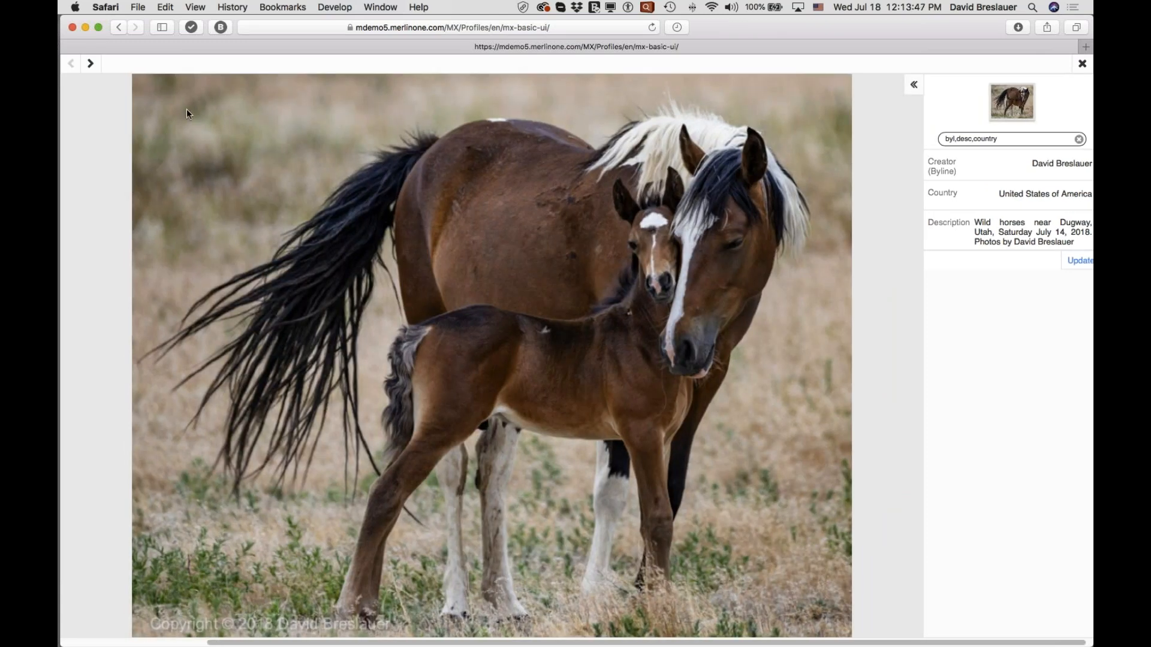
{"action": "left_click", "coordinate": [915, 89]}
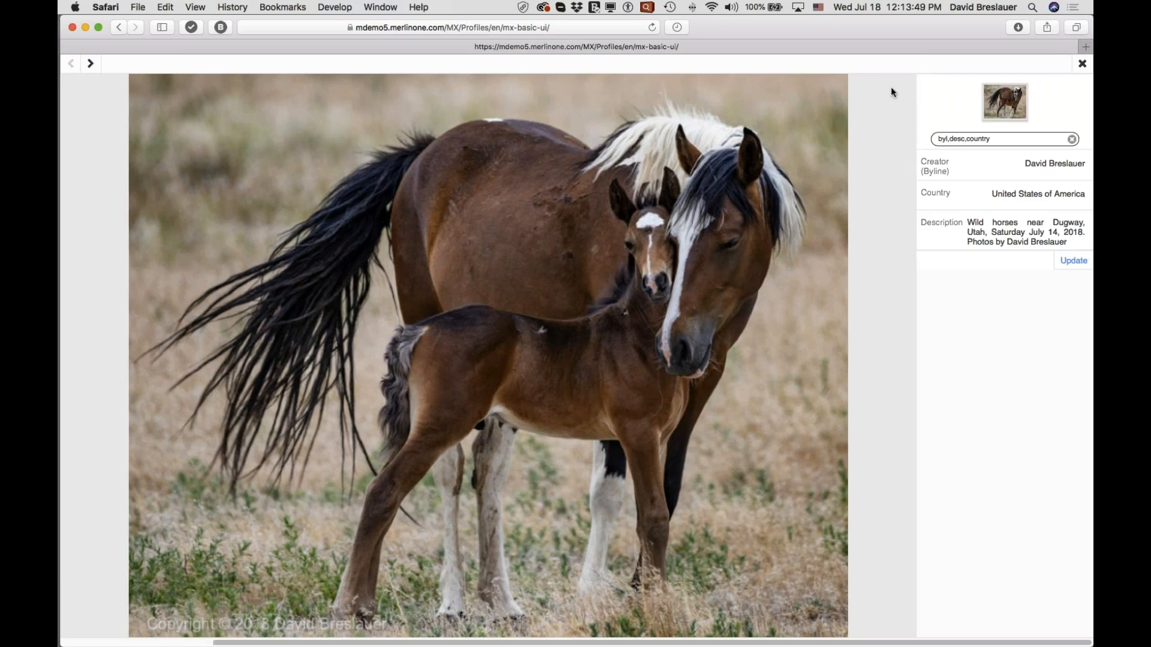
{"action": "left_click", "coordinate": [91, 66]}
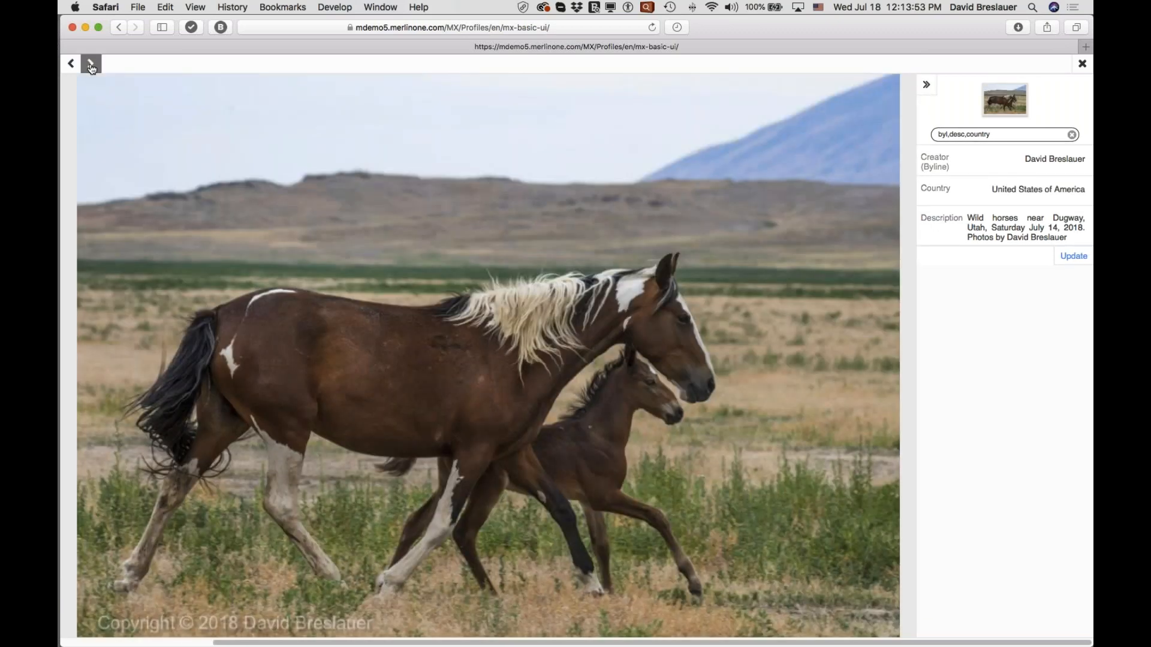
Browse through the following horse images in single view, then return to the gallery.
{"action": "left_click", "coordinate": [91, 66]}
{"action": "left_click", "coordinate": [92, 66]}
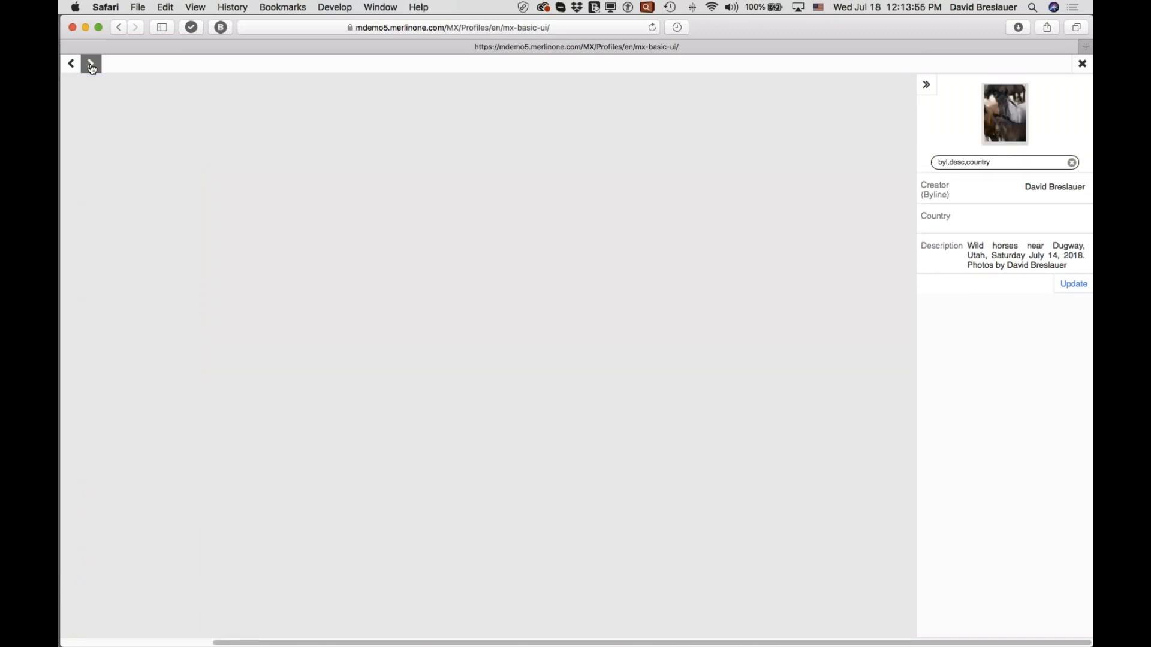
{"action": "left_click", "coordinate": [92, 66]}
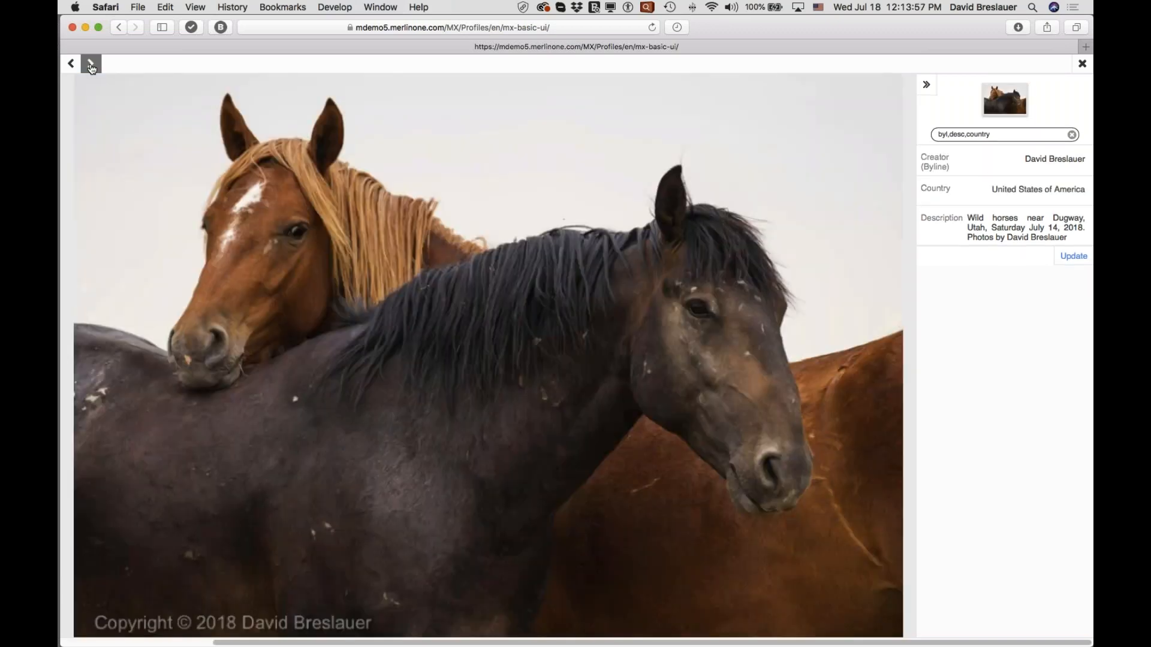
{"action": "left_click", "coordinate": [91, 66]}
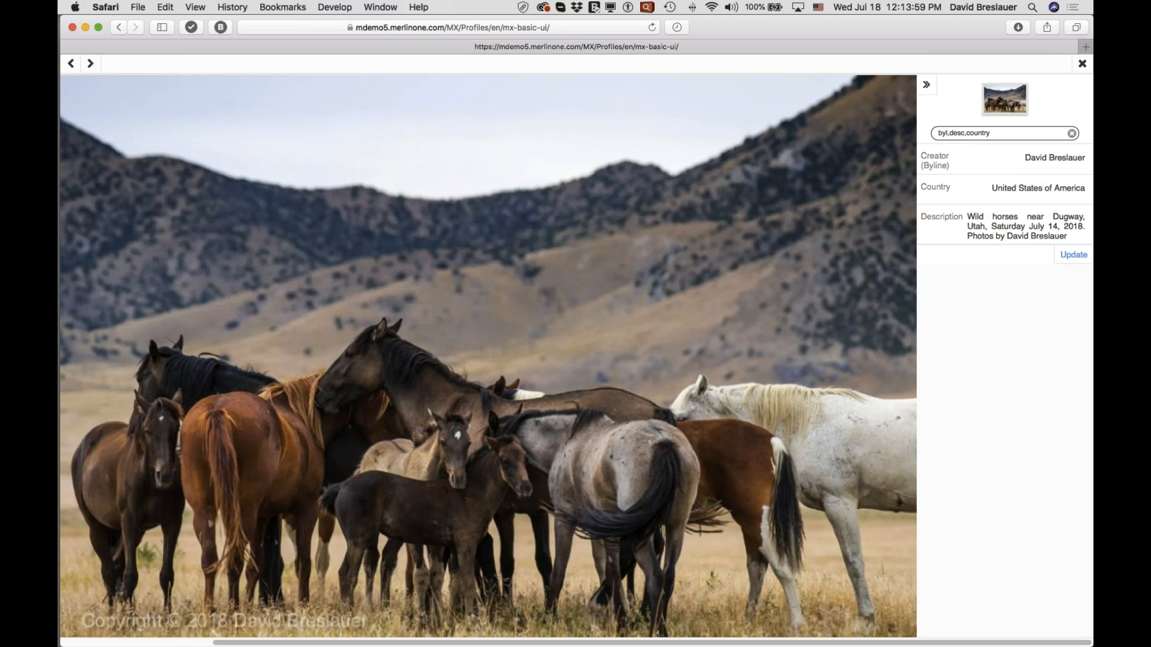
{"action": "left_click", "coordinate": [1082, 64]}
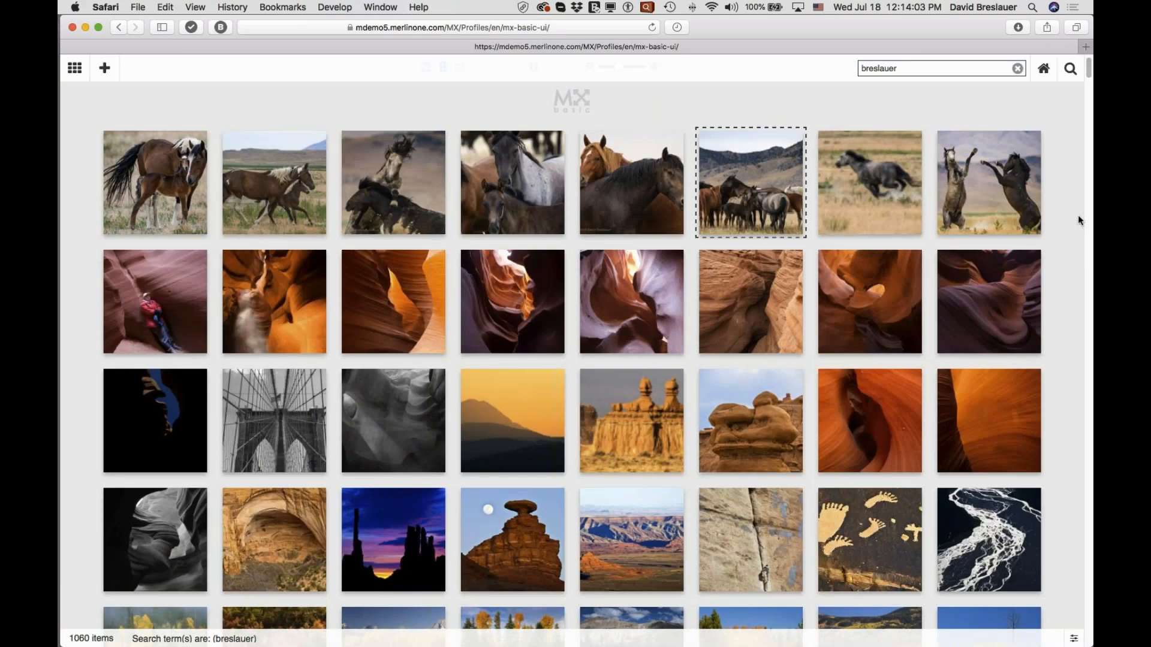
Replace the current gallery search term with "horses" and run the search.
{"action": "key", "text": "super+Tab"}
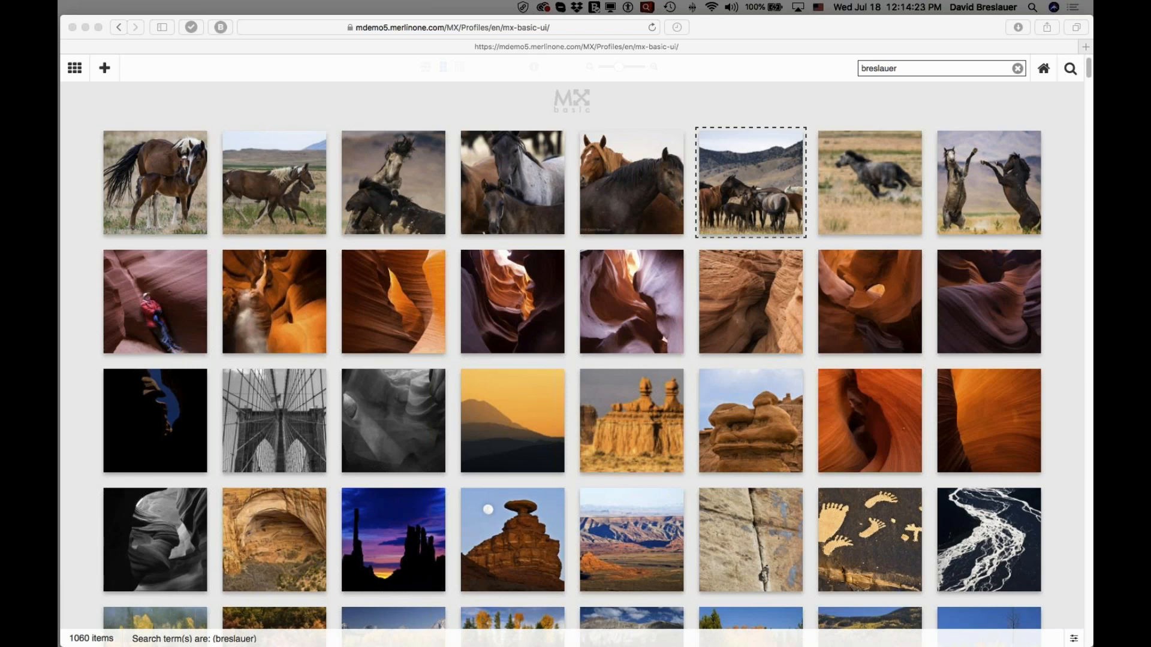
{"action": "mouse_move", "coordinate": [622, 146]}
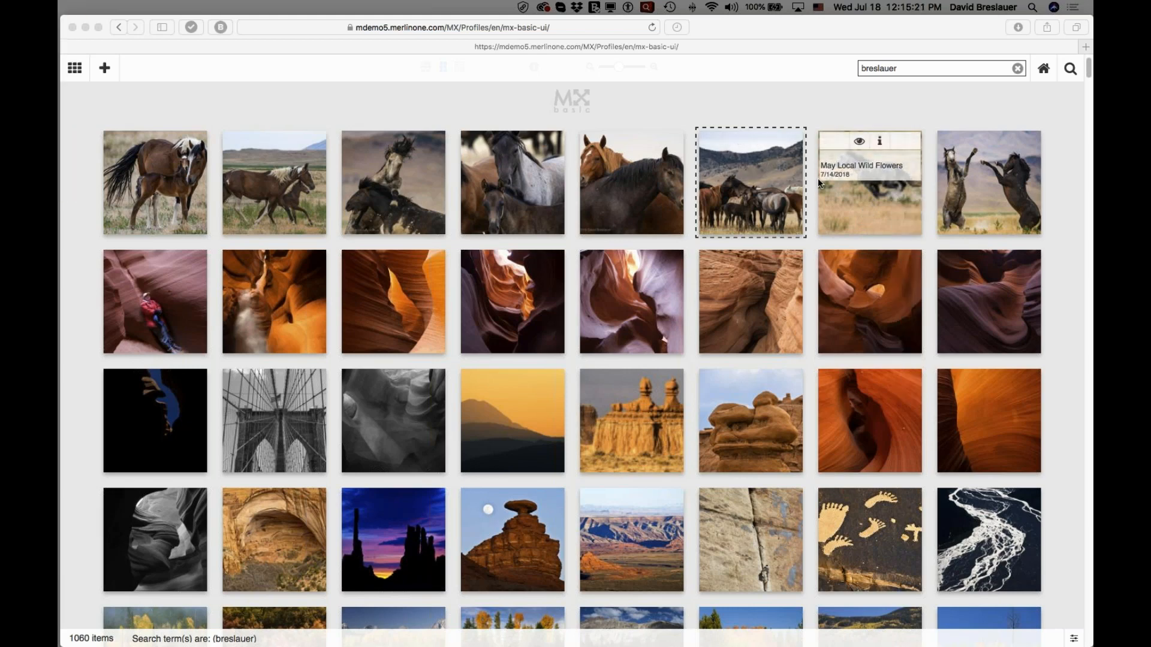
{"action": "left_click", "coordinate": [901, 66]}
{"action": "left_click_drag", "start_coordinate": [901, 66], "coordinate": [824, 64]}
{"action": "type", "text": "horses"}
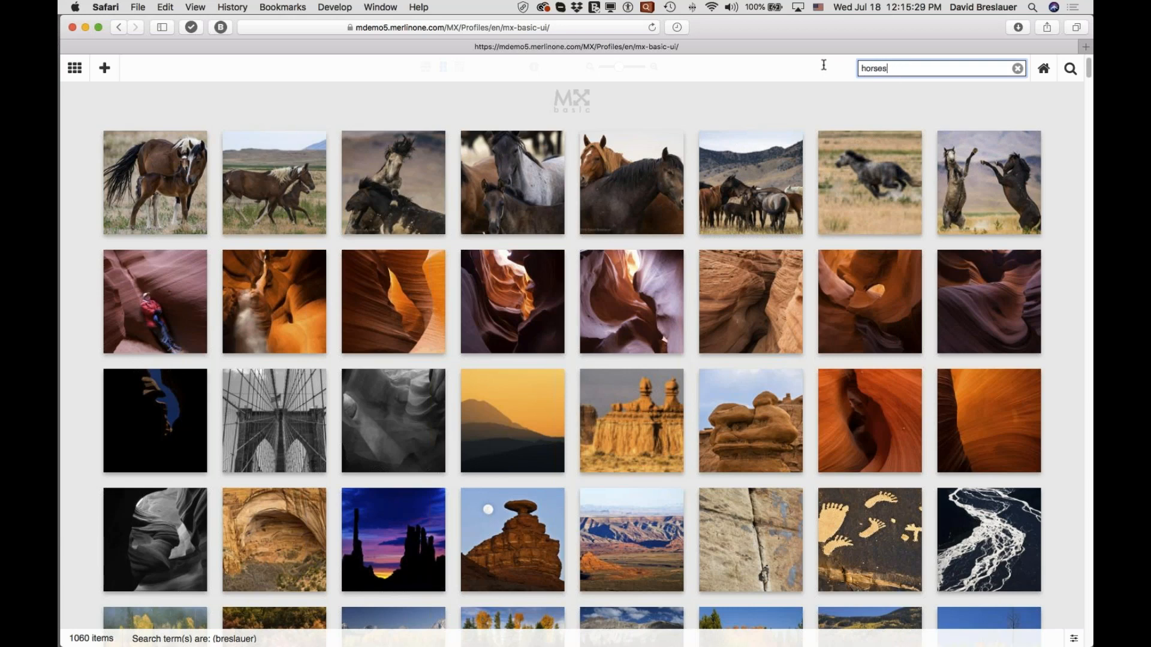
{"action": "key", "text": "Return"}
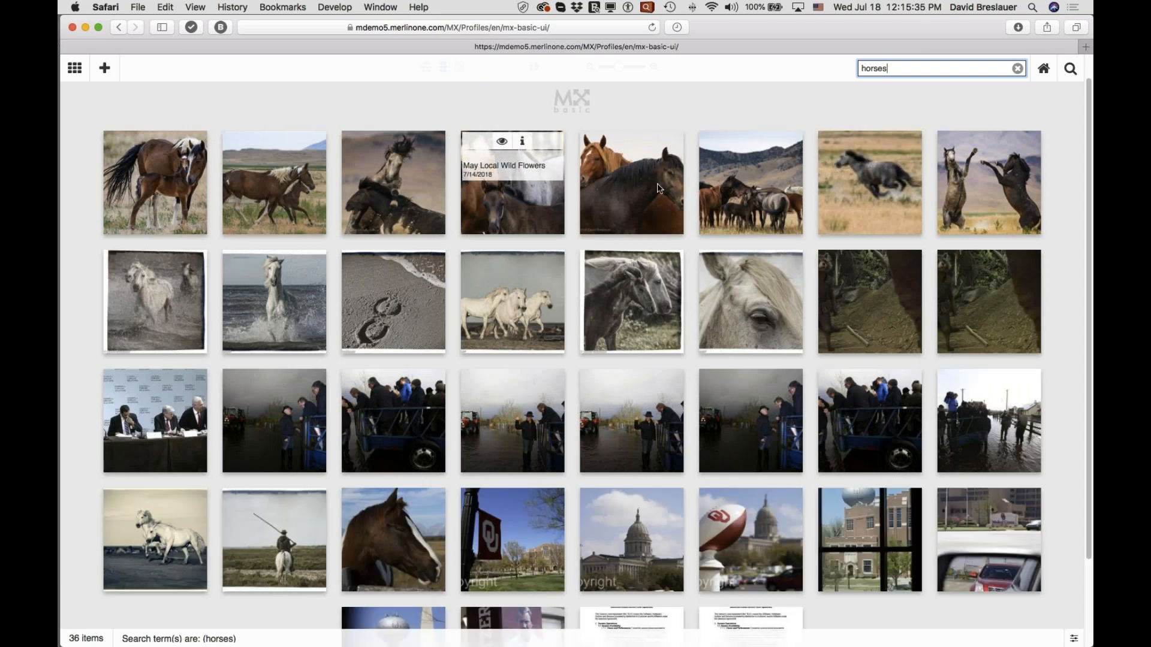
Open the detailed search form for "horses" and limit the file types to Photos only.
{"action": "left_click", "coordinate": [1070, 71]}
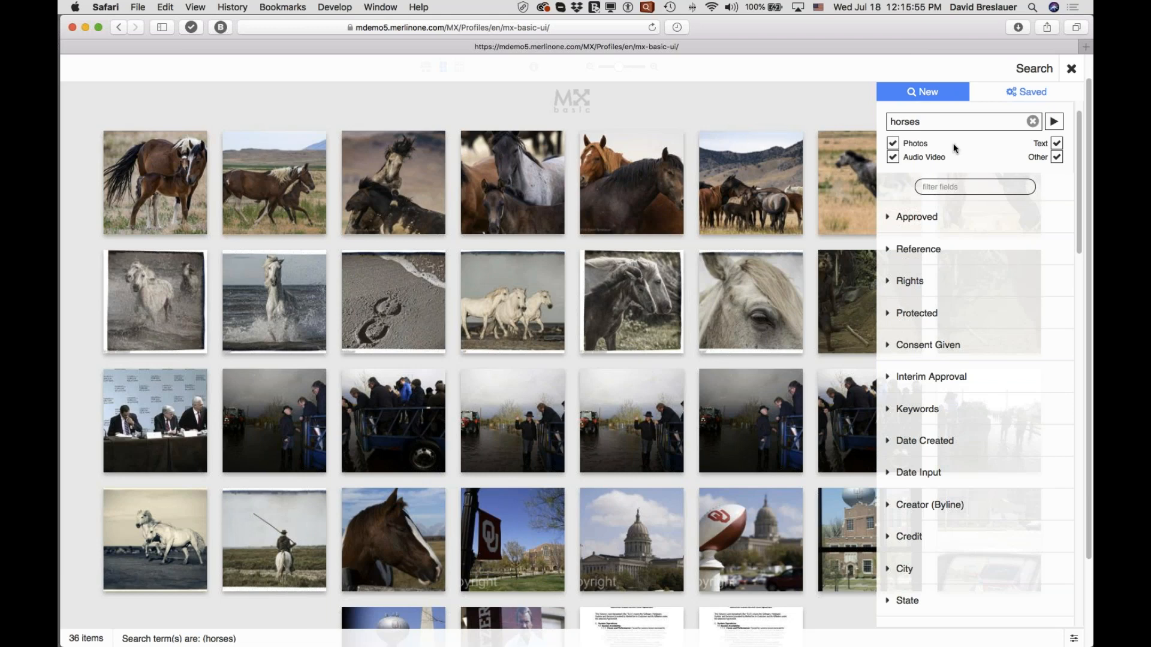
{"action": "left_click", "coordinate": [893, 143]}
{"action": "left_click", "coordinate": [893, 158]}
{"action": "left_click", "coordinate": [1057, 157]}
{"action": "left_click", "coordinate": [893, 158]}
{"action": "left_click", "coordinate": [893, 159]}
Examine the metadata fields available for searching, briefly expanding and collapsing Country and Rights.
{"action": "scroll", "coordinate": [921, 288], "scroll_direction": "down", "scroll_amount": 5}
{"action": "scroll", "coordinate": [922, 290], "scroll_direction": "up", "scroll_amount": 5}
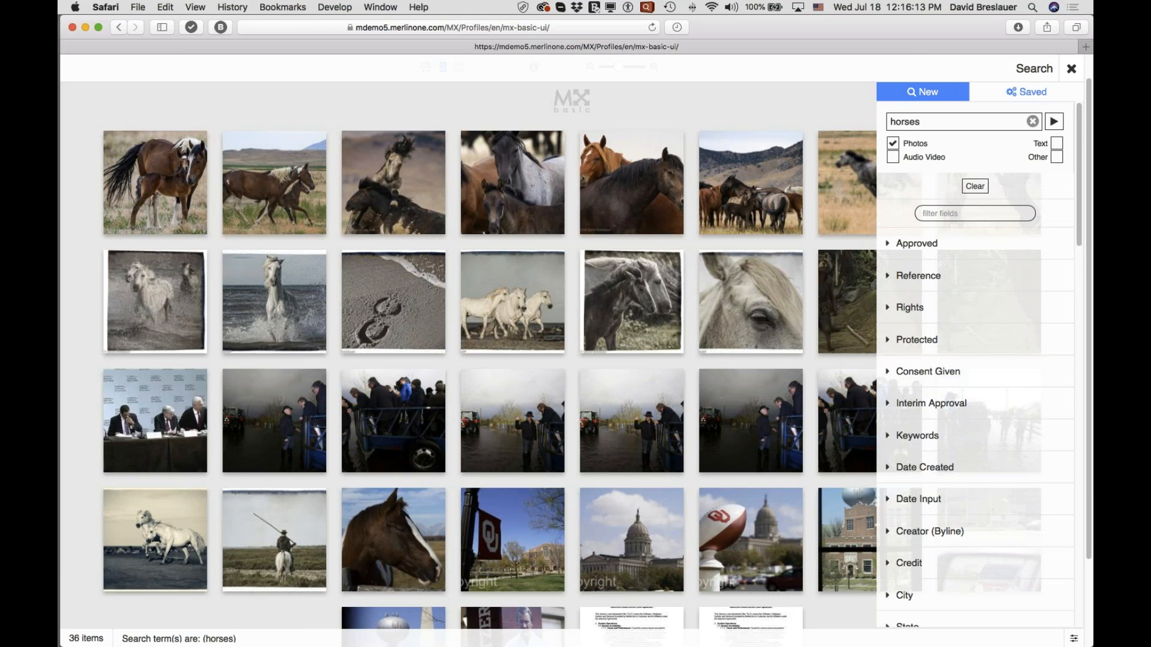
{"action": "scroll", "coordinate": [928, 307], "scroll_direction": "down", "scroll_amount": 6}
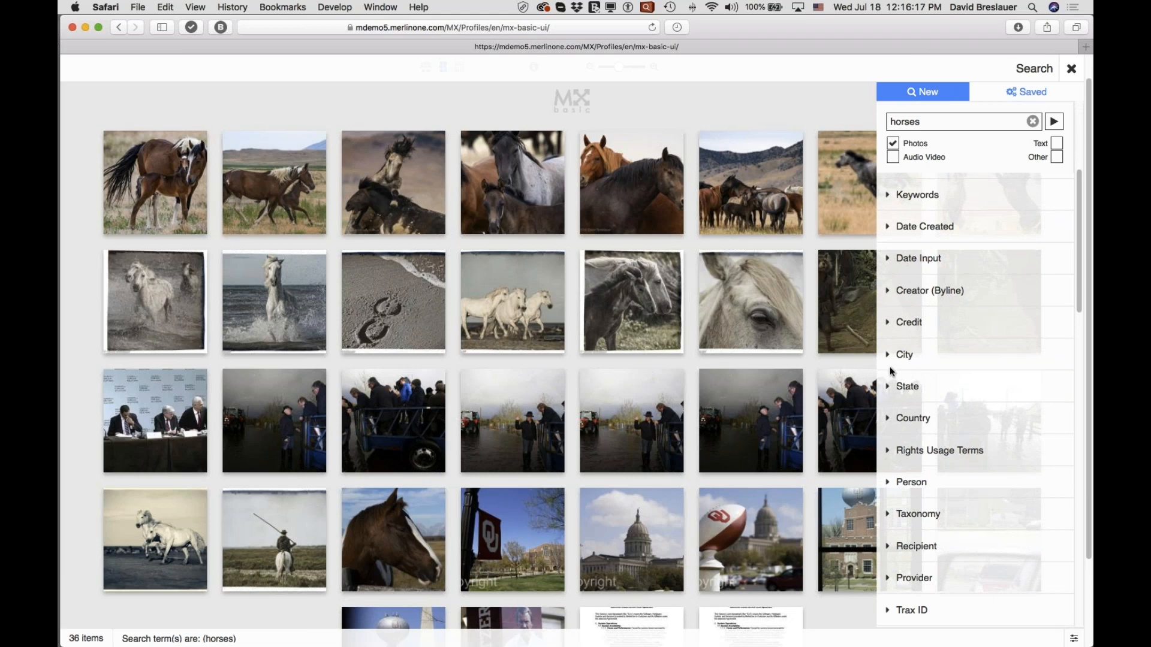
{"action": "left_click", "coordinate": [887, 423]}
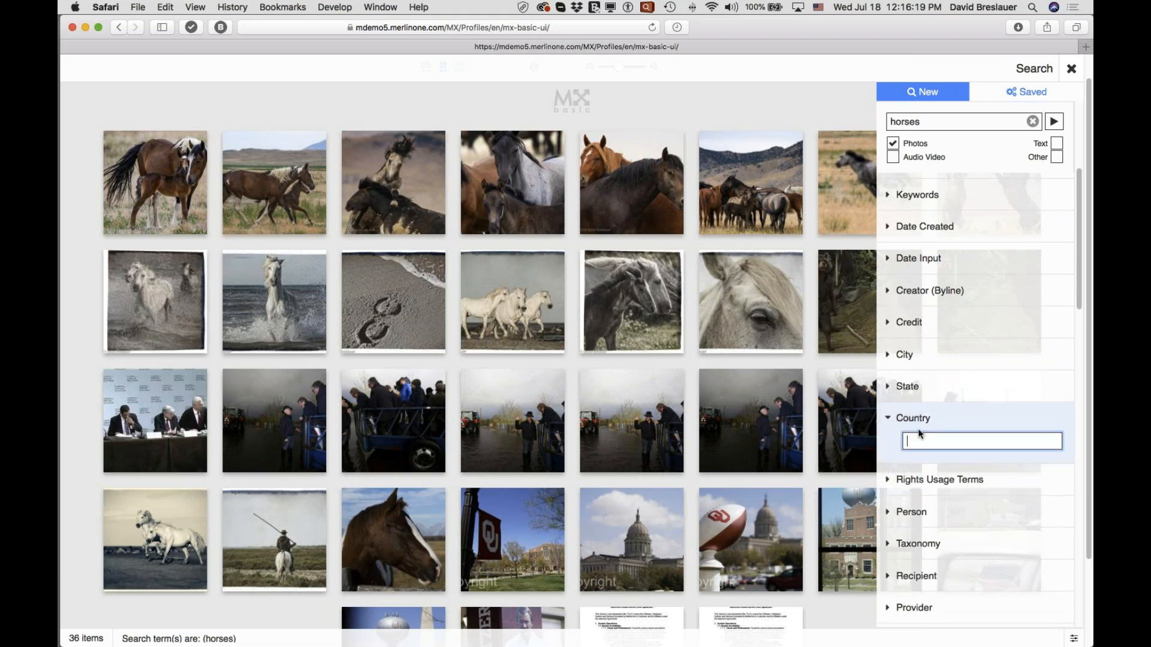
{"action": "left_click", "coordinate": [888, 423]}
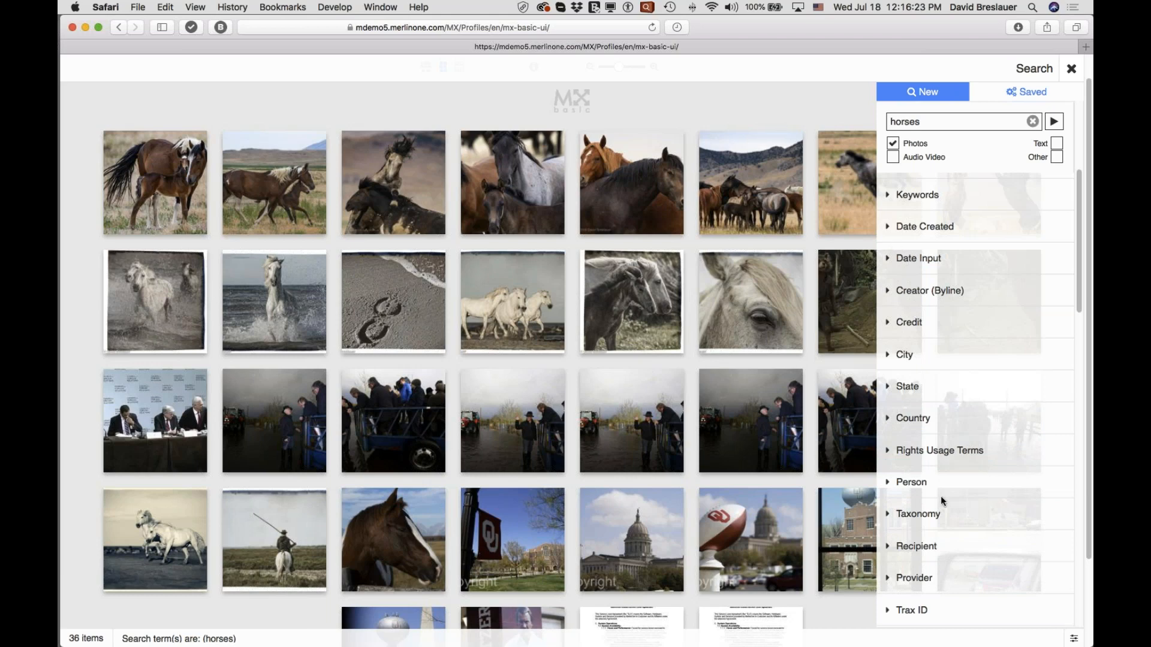
{"action": "scroll", "coordinate": [903, 488], "scroll_direction": "down", "scroll_amount": 3}
{"action": "scroll", "coordinate": [902, 488], "scroll_direction": "up", "scroll_amount": 10}
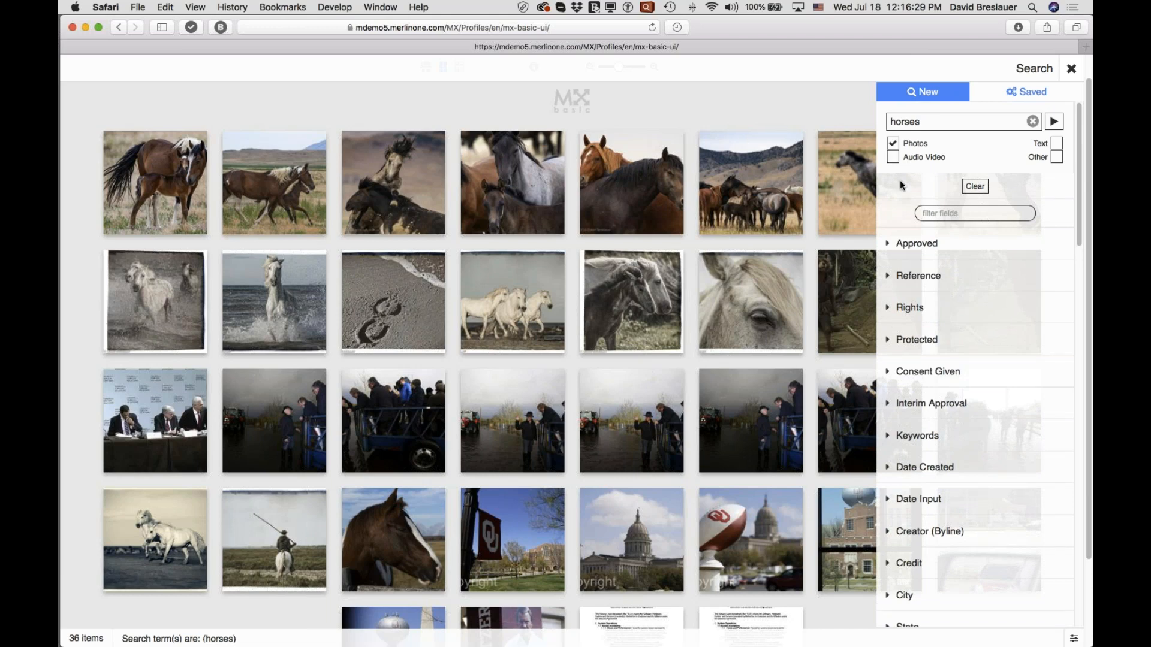
{"action": "left_click", "coordinate": [888, 308]}
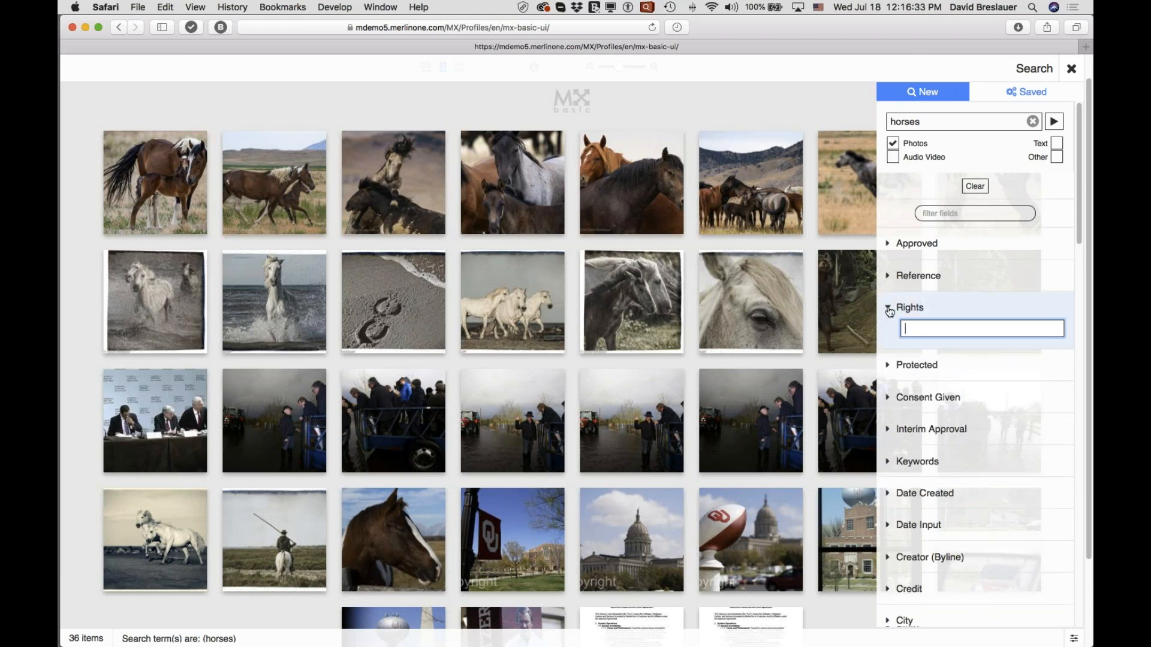
{"action": "left_click", "coordinate": [890, 310]}
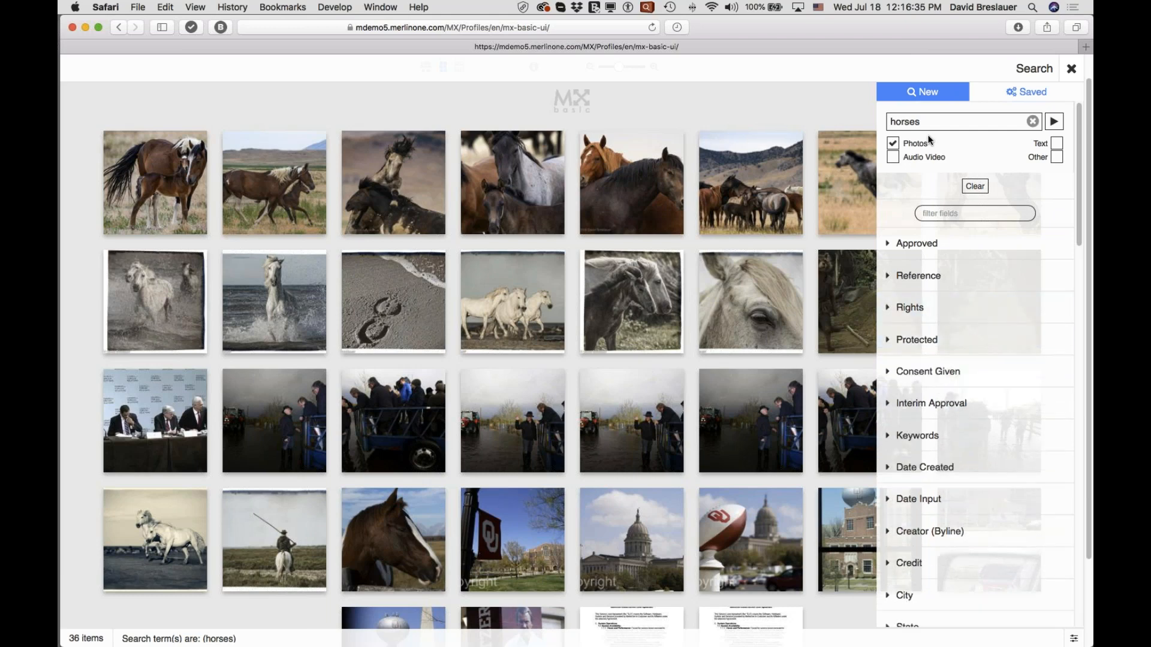
Filter the list of search fields with "by,description,".
{"action": "left_click", "coordinate": [938, 213]}
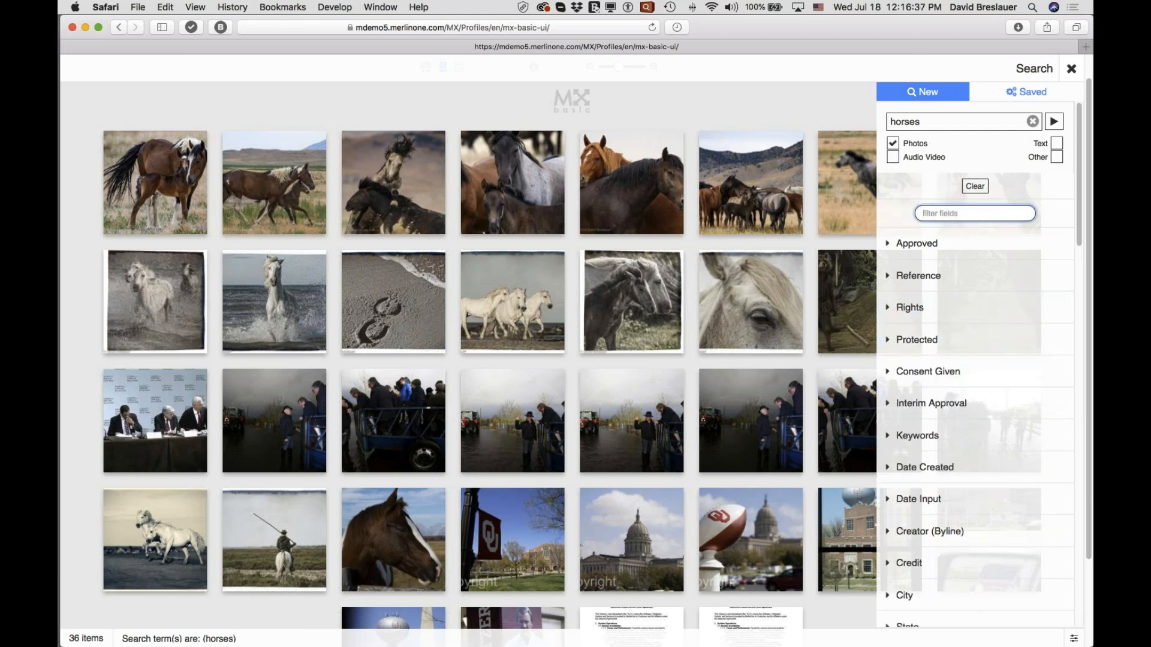
{"action": "type", "text": "by"}
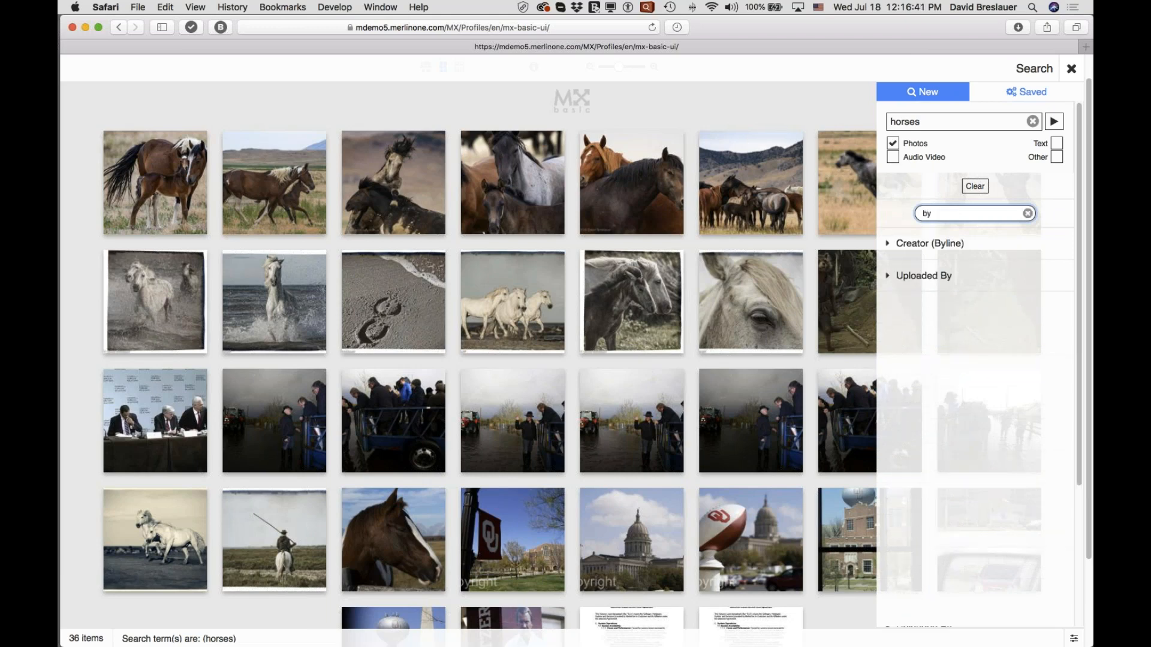
{"action": "type", "text": ",de"}
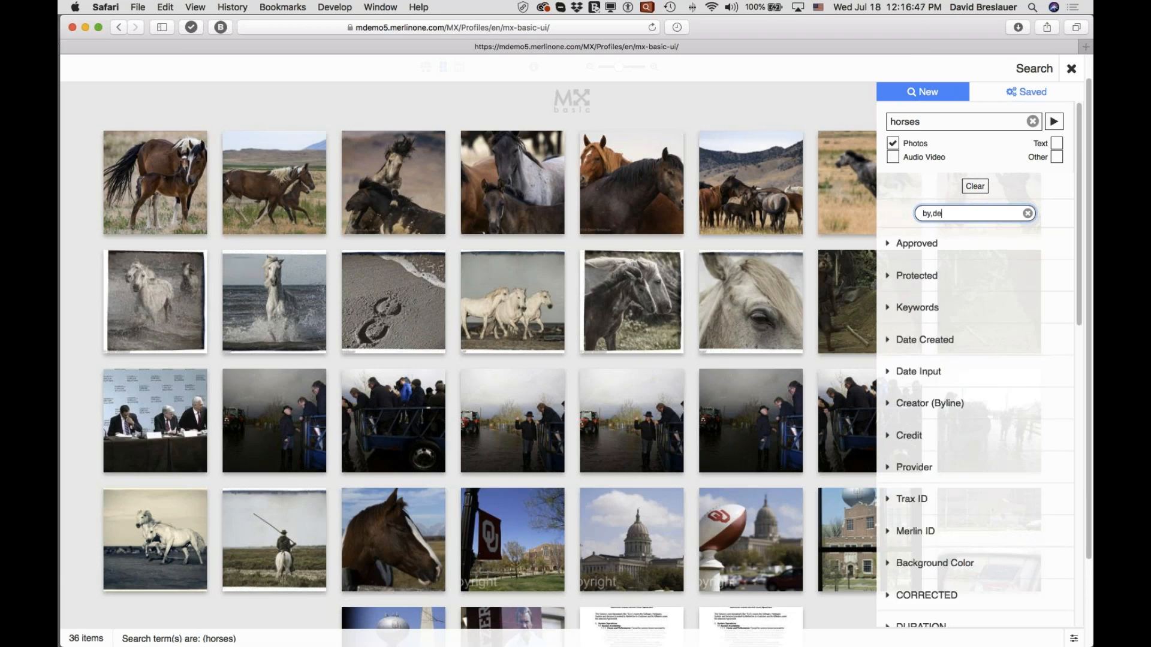
{"action": "type", "text": "s"}
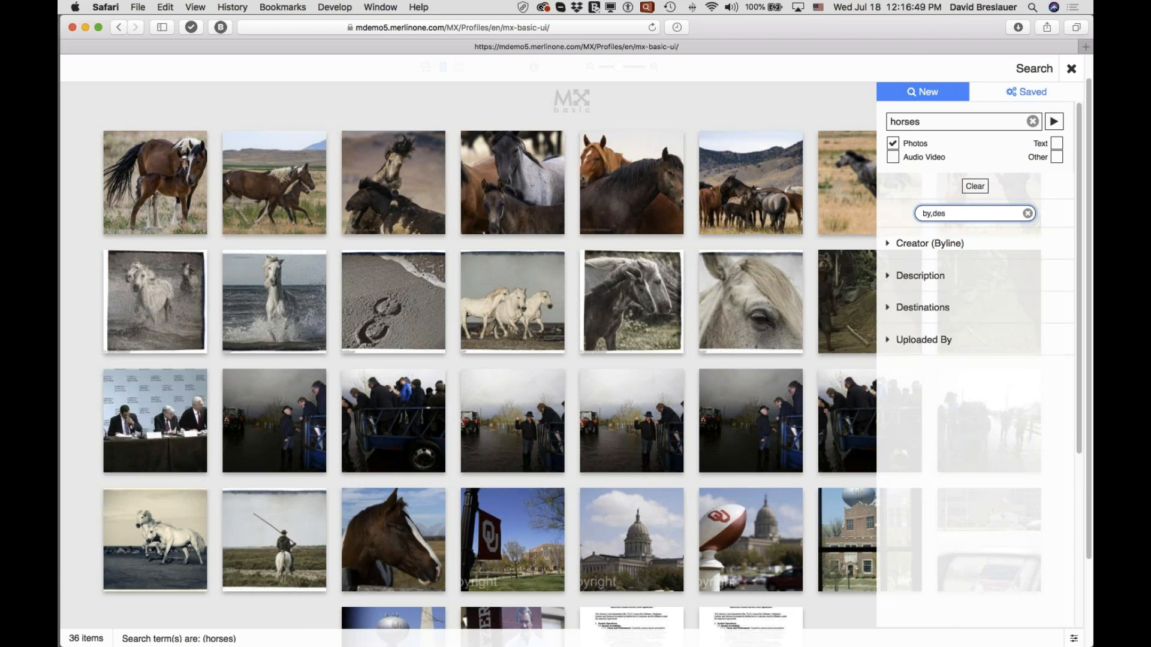
{"action": "type", "text": "c"}
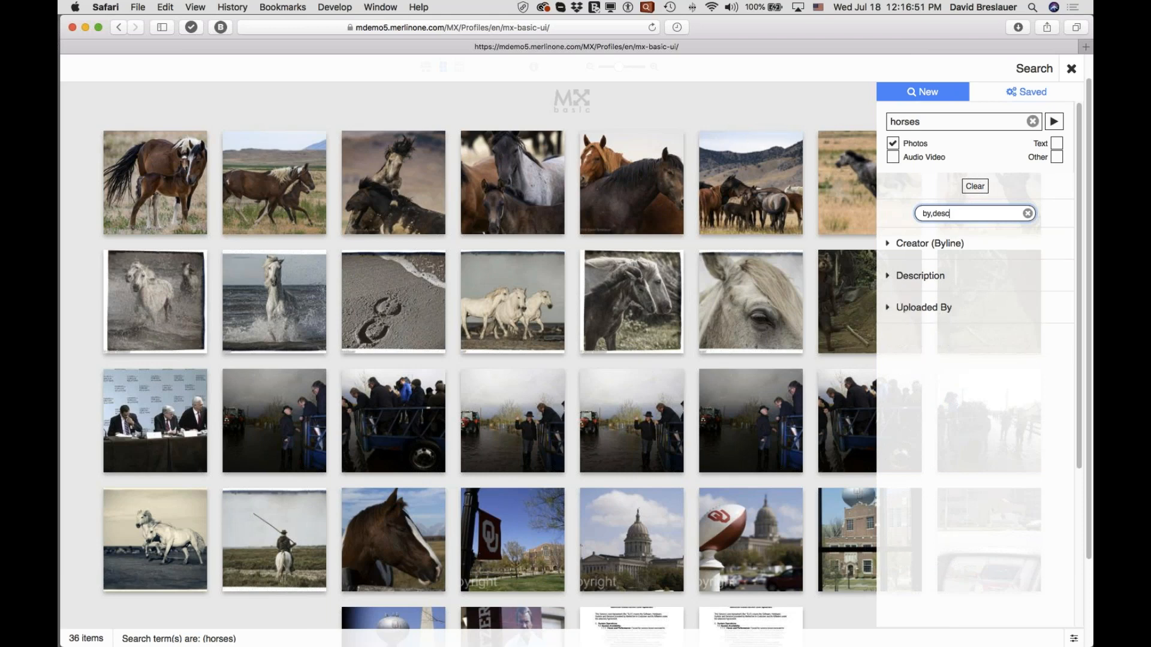
{"action": "type", "text": "ription,"}
Enter the photographer's surname in the Creator (Byline) search field and expand the Description field.
{"action": "left_click", "coordinate": [888, 245]}
{"action": "left_click", "coordinate": [929, 265]}
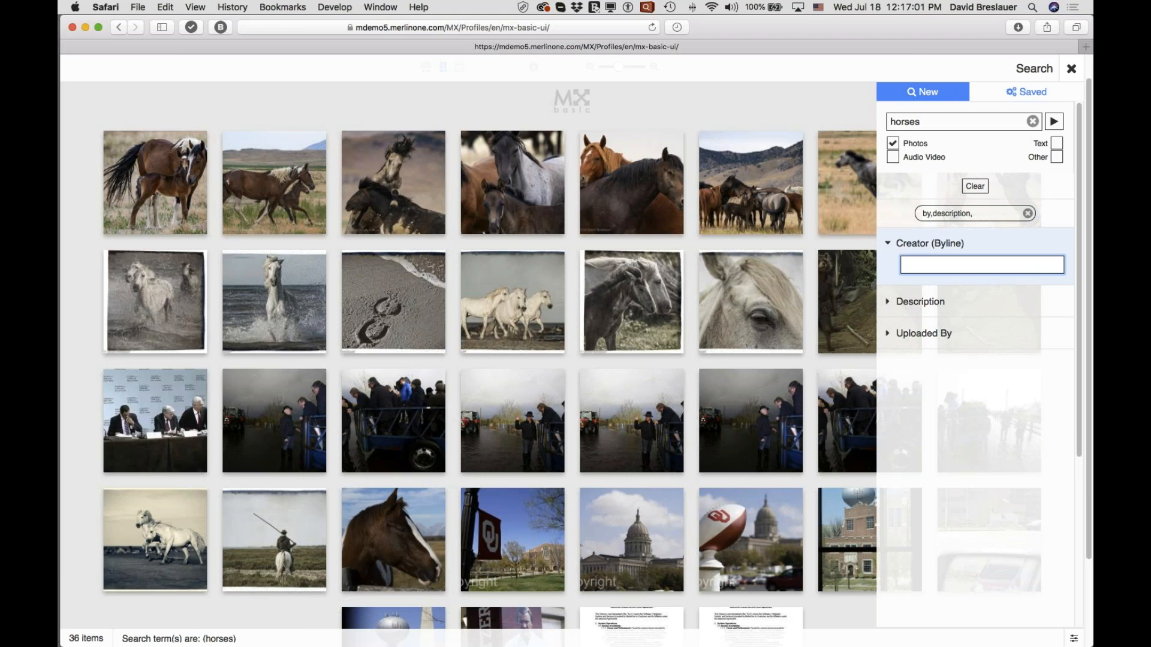
{"action": "type", "text": "Breslauer"}
{"action": "left_click", "coordinate": [892, 302]}
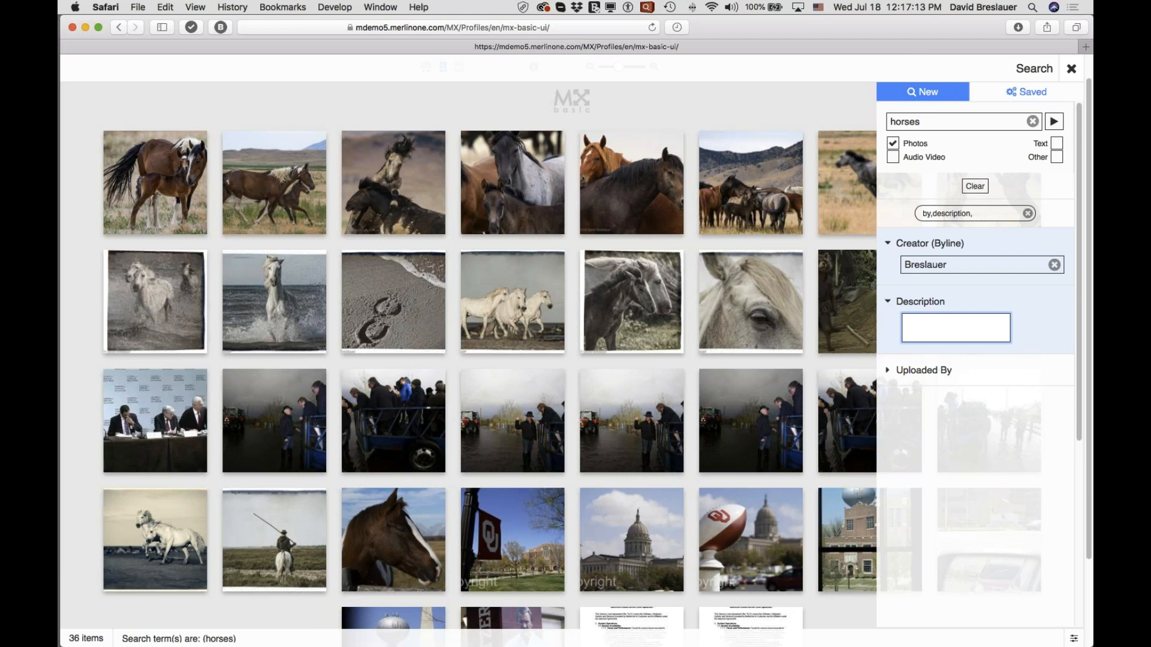
Add "city" to the field filter, set the City criterion to "dugway", and run the search.
{"action": "left_click", "coordinate": [984, 213]}
{"action": "type", "text": "city"}
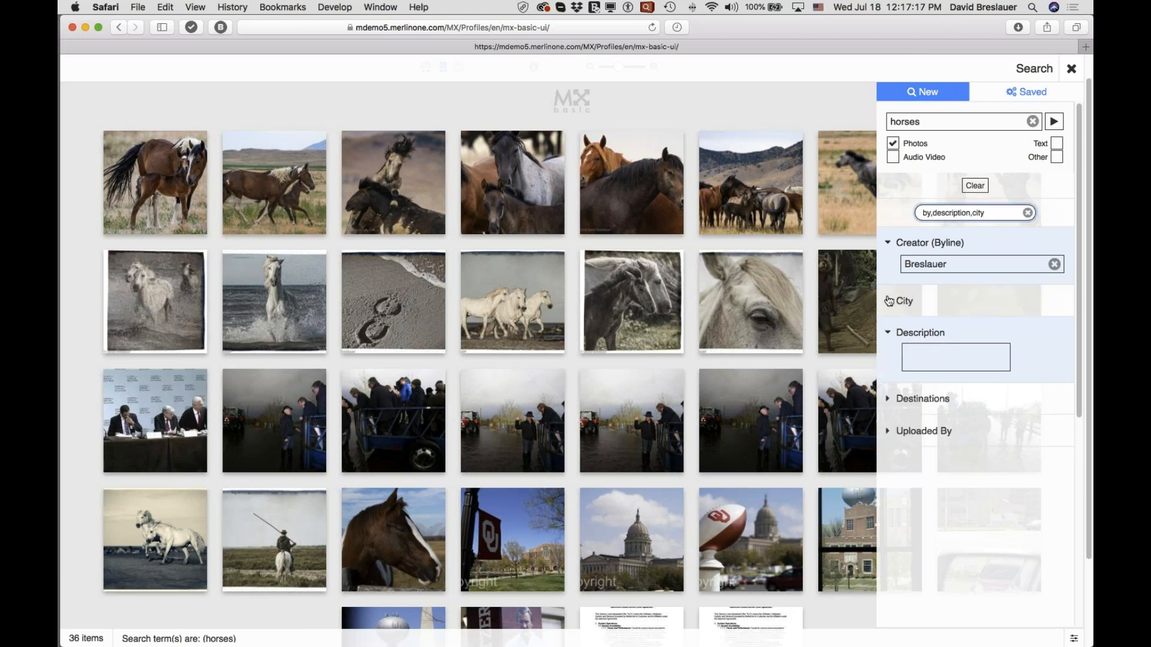
{"action": "left_click", "coordinate": [889, 301]}
{"action": "type", "text": "dugway"}
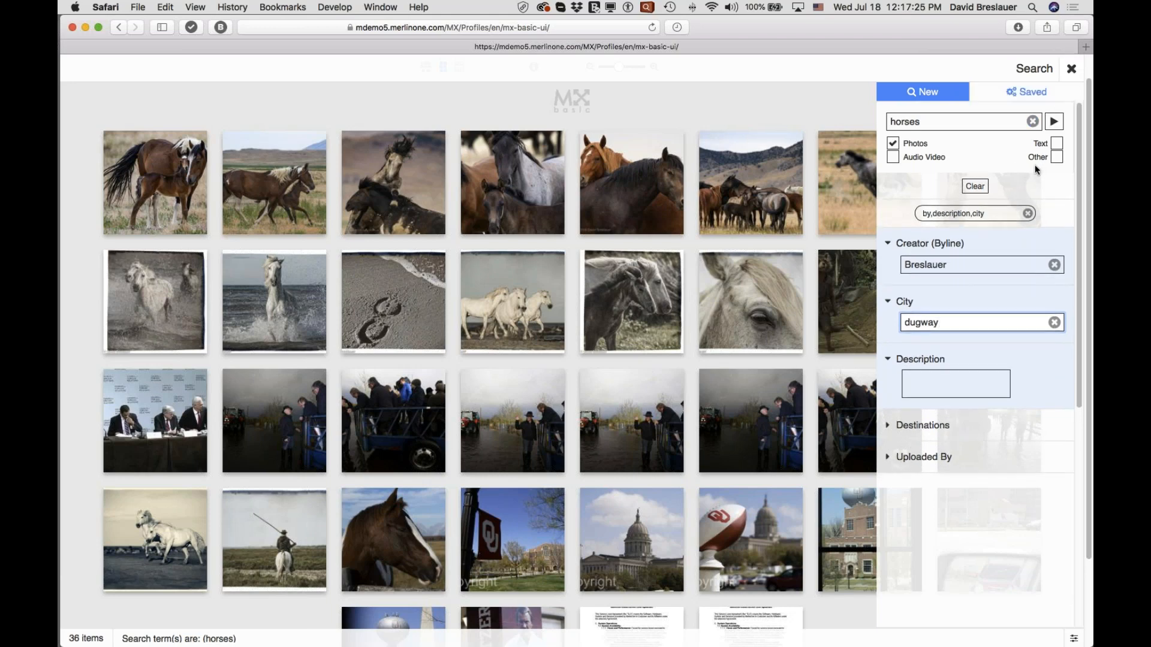
{"action": "left_click", "coordinate": [1053, 123]}
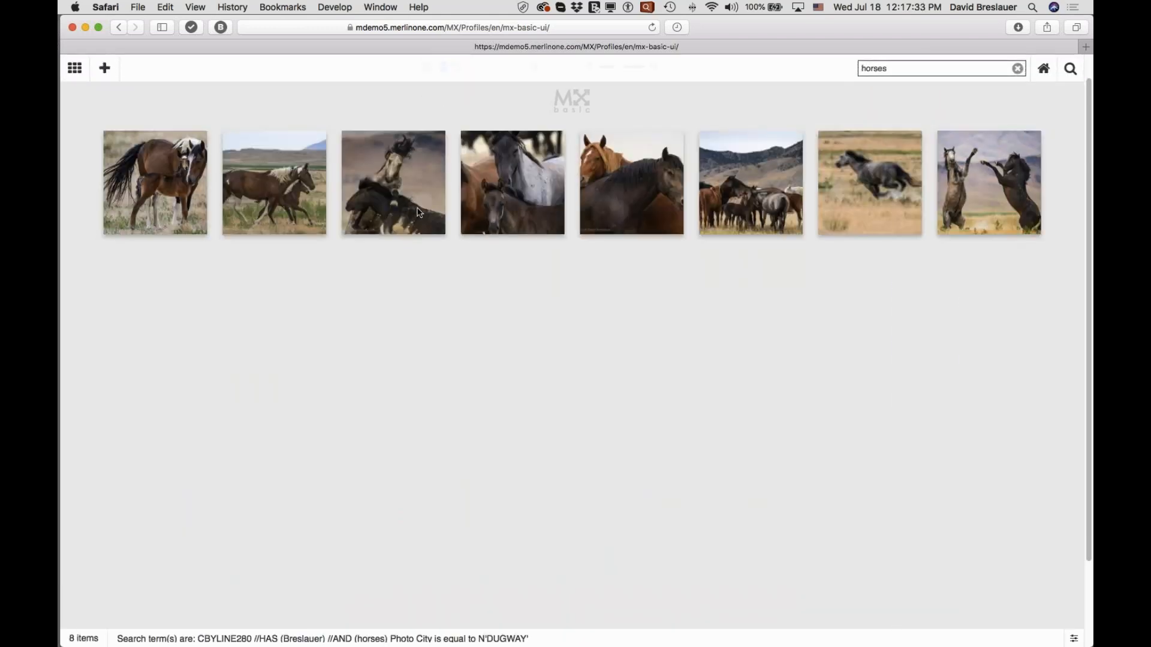
{"action": "mouse_move", "coordinate": [982, 208]}
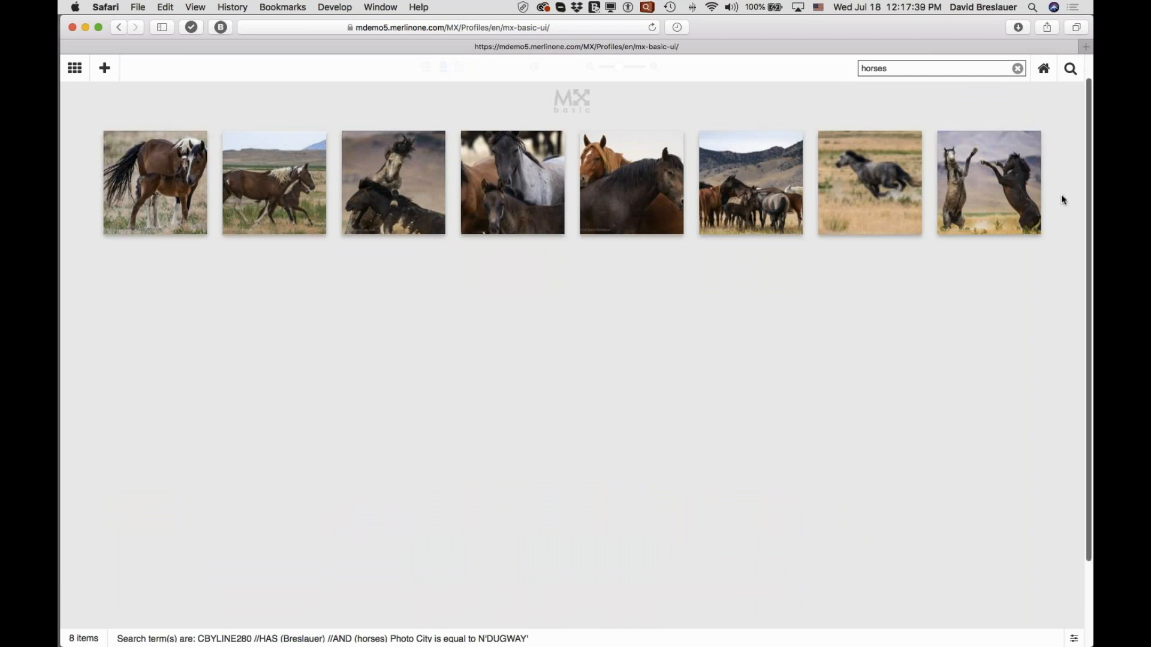
{"action": "left_click", "coordinate": [1083, 214]}
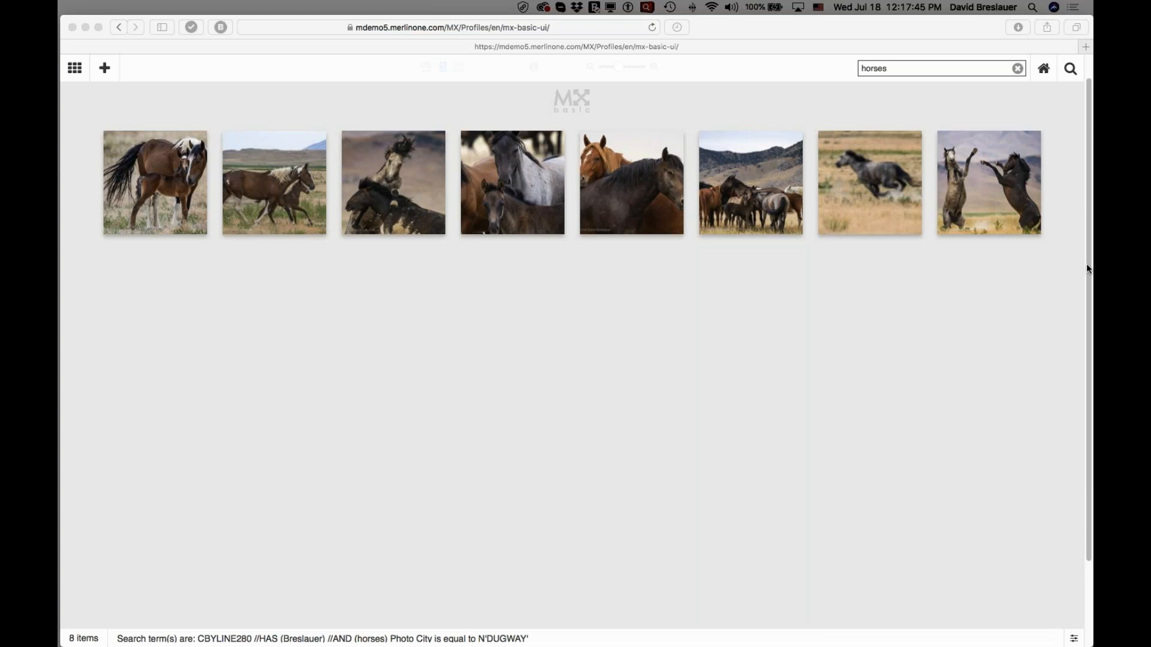
{"action": "mouse_move", "coordinate": [866, 205]}
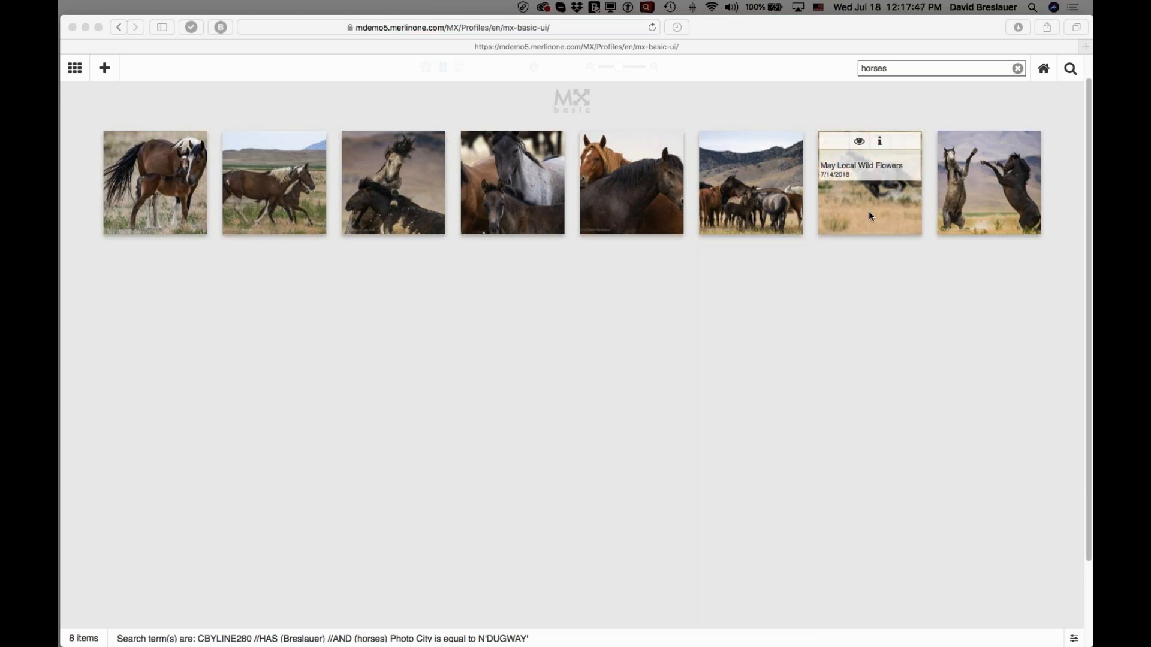
{"action": "mouse_move", "coordinate": [942, 188]}
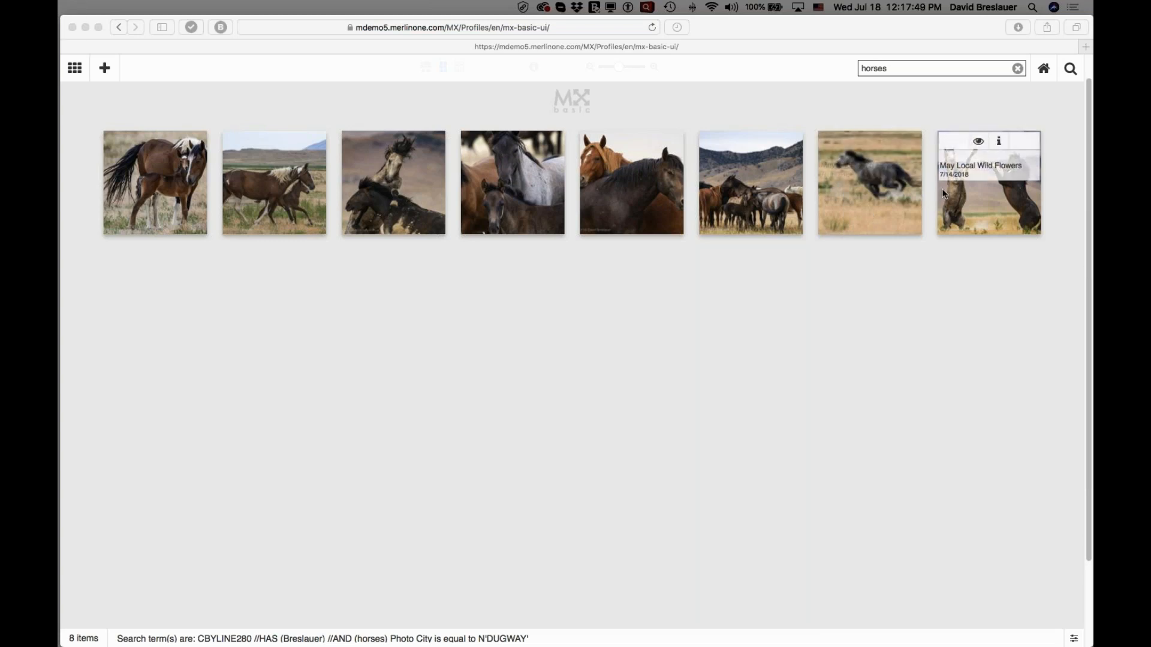
Reopen the search form and view the private and shared saved searches.
{"action": "left_click", "coordinate": [1069, 70]}
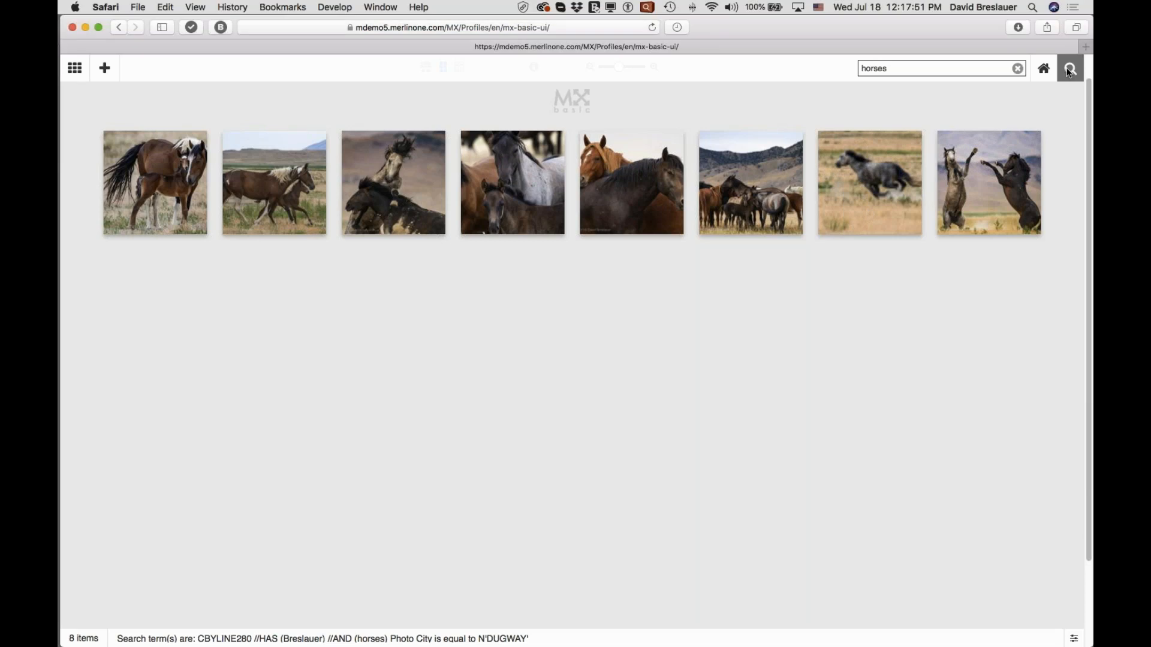
{"action": "left_click", "coordinate": [1070, 71]}
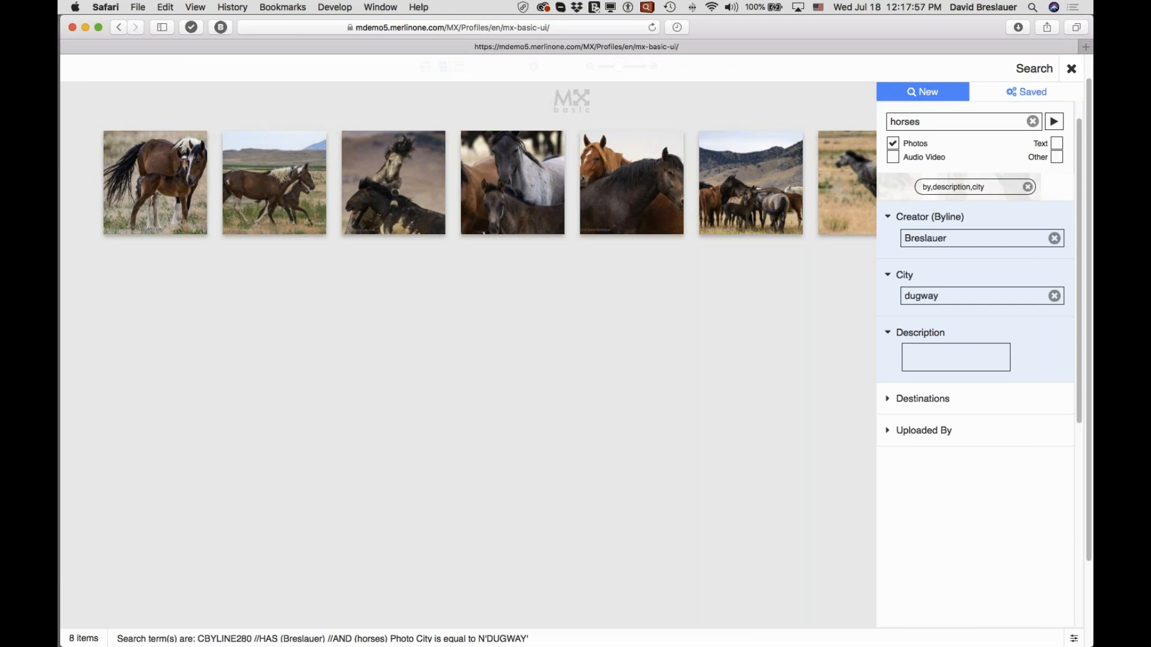
{"action": "left_click", "coordinate": [1034, 93]}
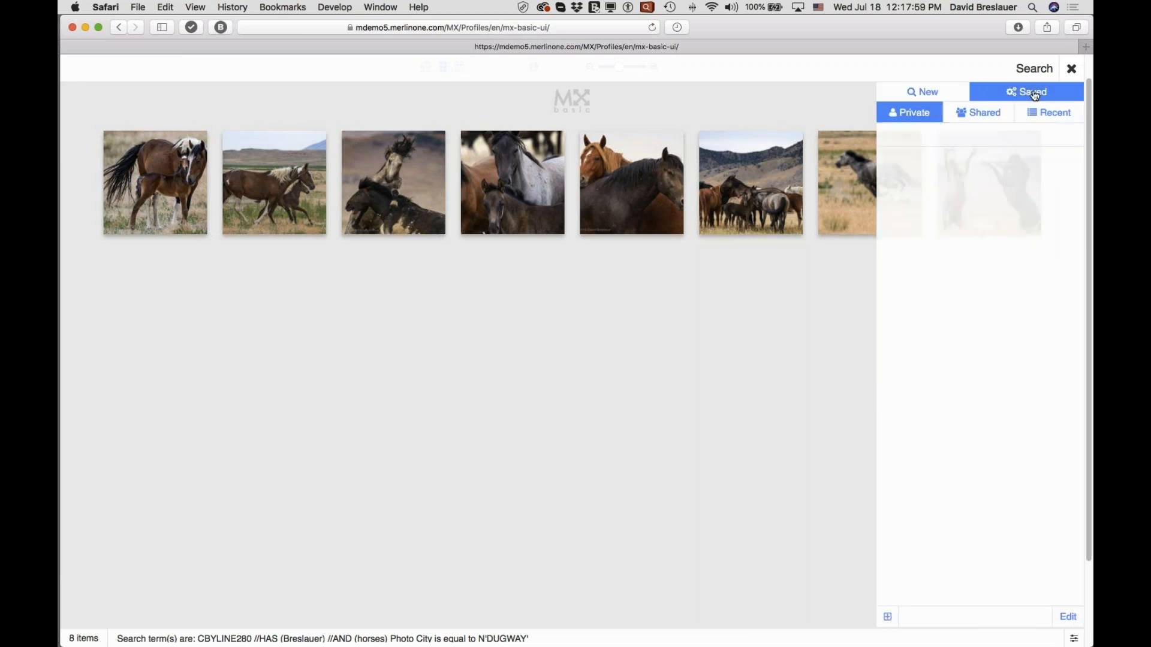
{"action": "left_click", "coordinate": [916, 116]}
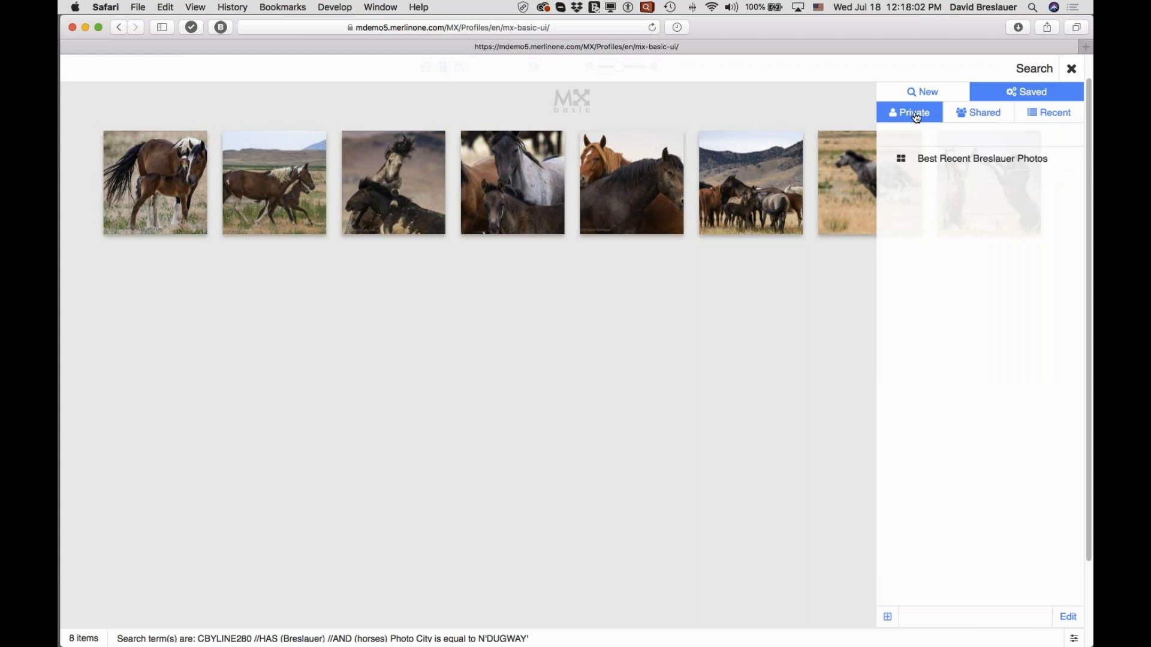
{"action": "left_click", "coordinate": [980, 117]}
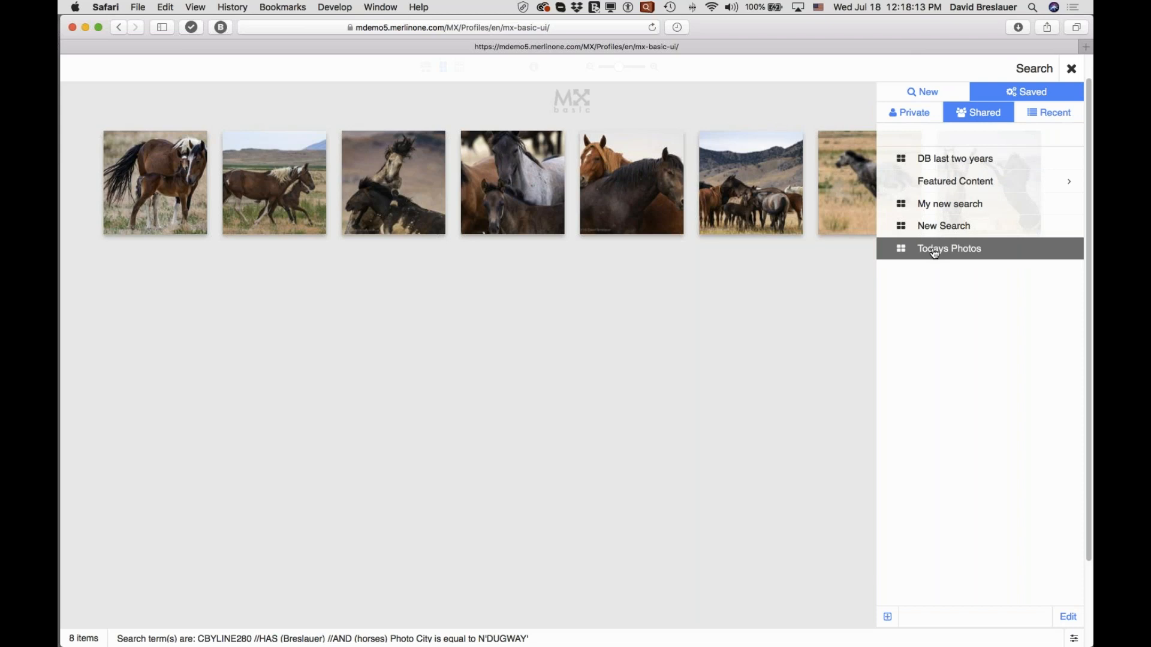
Run the shared saved search "DB last two years", browse its images, and view the recent searches.
{"action": "left_click", "coordinate": [940, 165]}
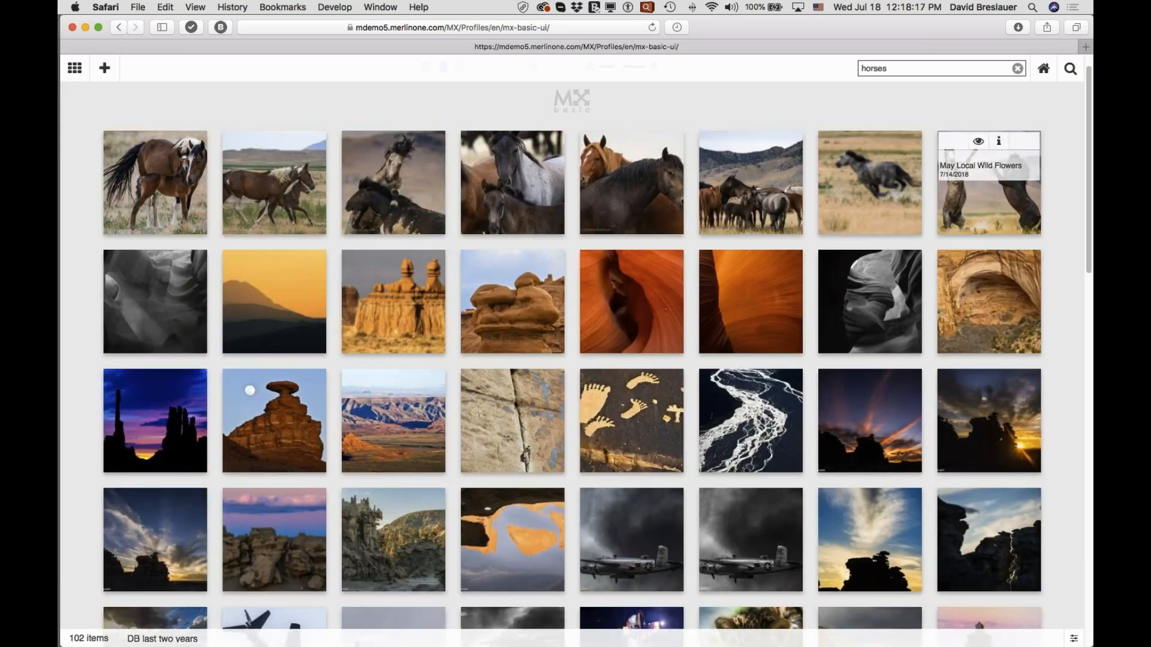
{"action": "scroll", "coordinate": [827, 312], "scroll_direction": "down", "scroll_amount": 5}
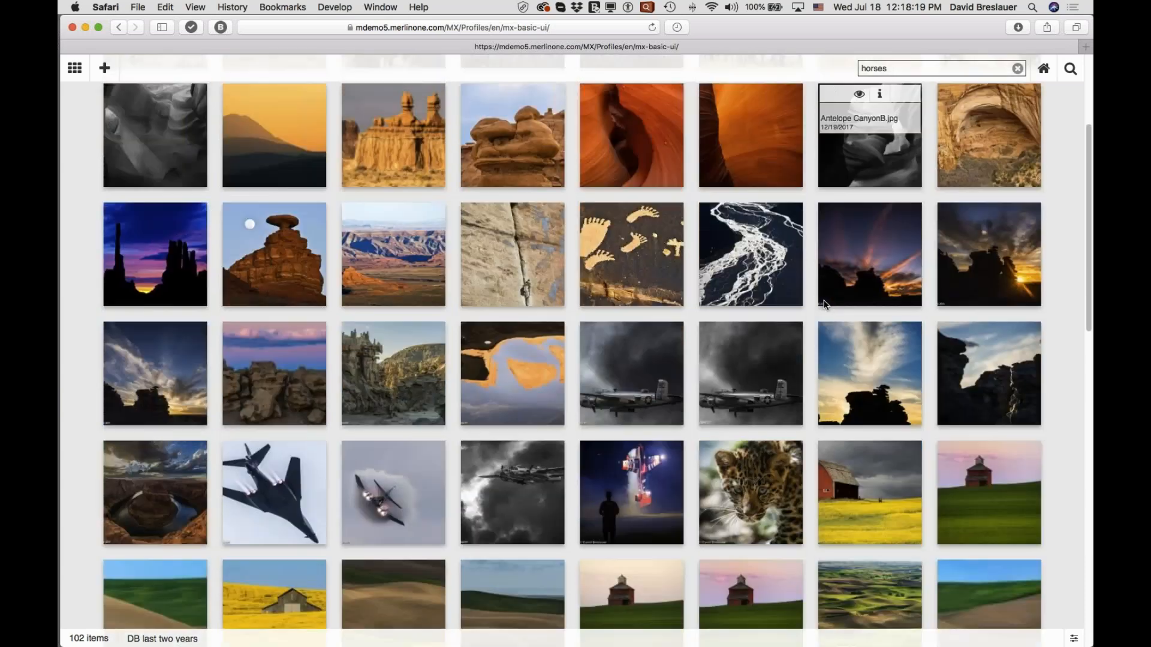
{"action": "scroll", "coordinate": [824, 305], "scroll_direction": "up", "scroll_amount": 4}
{"action": "scroll", "coordinate": [824, 305], "scroll_direction": "up", "scroll_amount": 2}
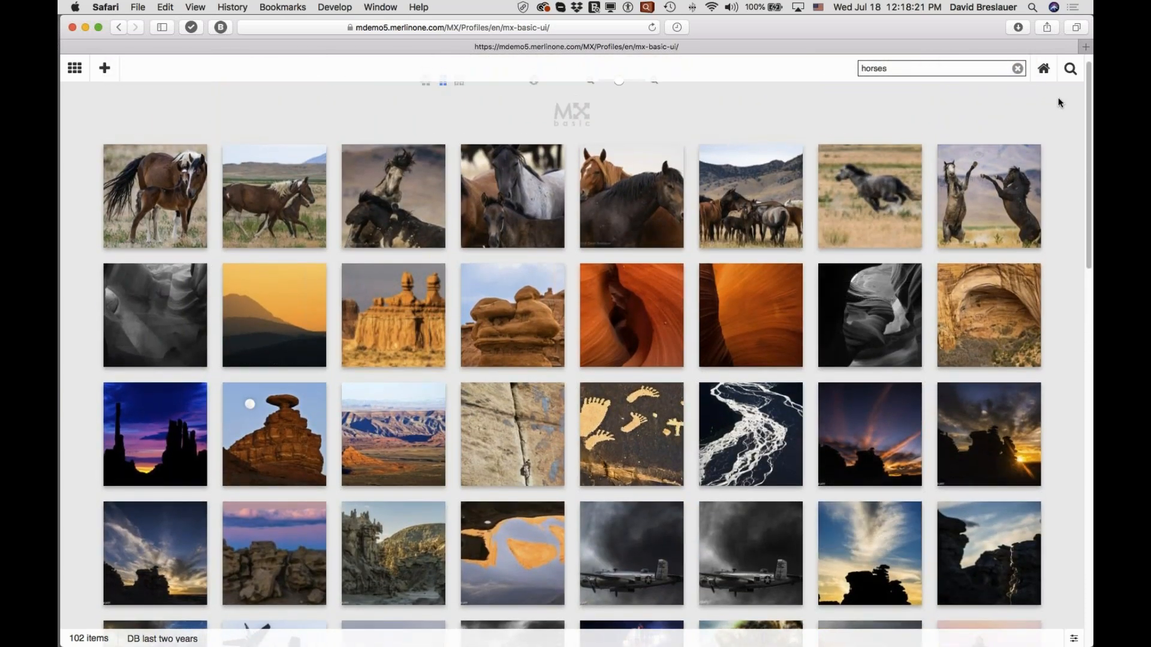
{"action": "left_click", "coordinate": [1072, 70]}
{"action": "left_click", "coordinate": [1052, 113]}
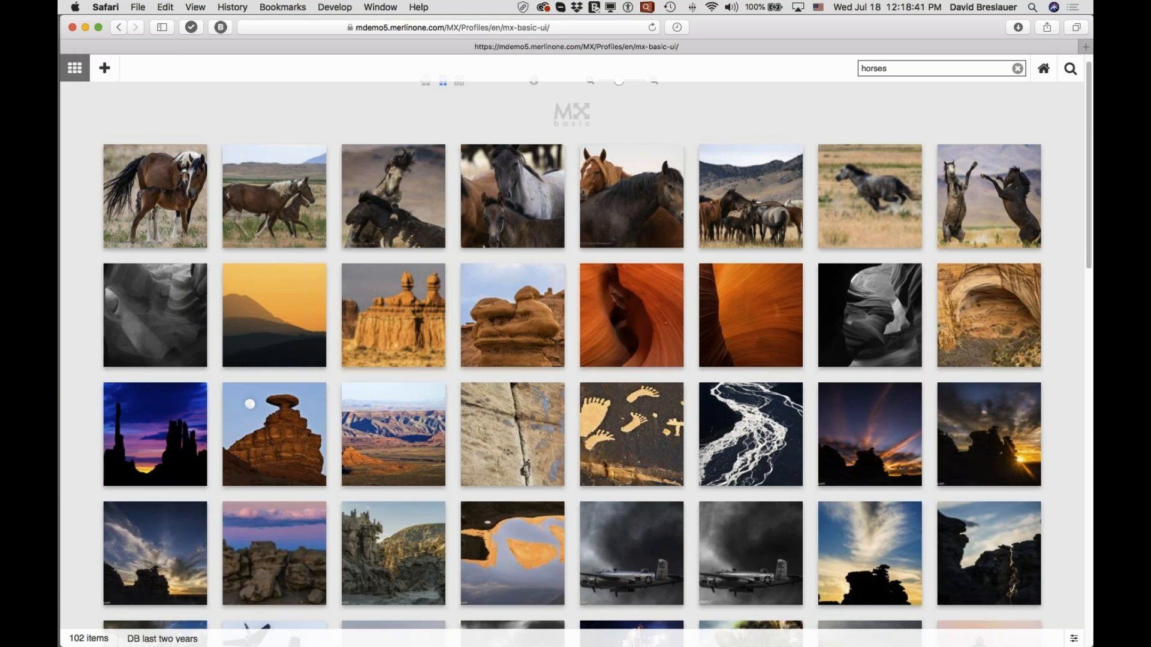
Look through the private, shared and recent collections, and open the shared collection "Airventure 17".
{"action": "left_click", "coordinate": [75, 73]}
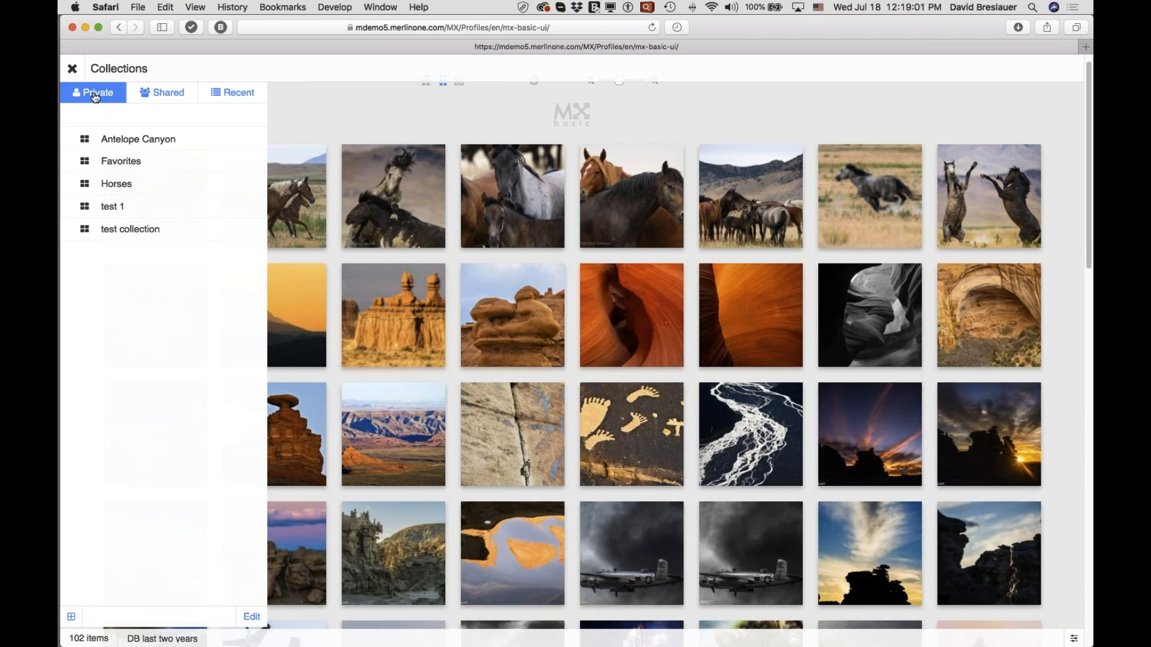
{"action": "left_click", "coordinate": [163, 94]}
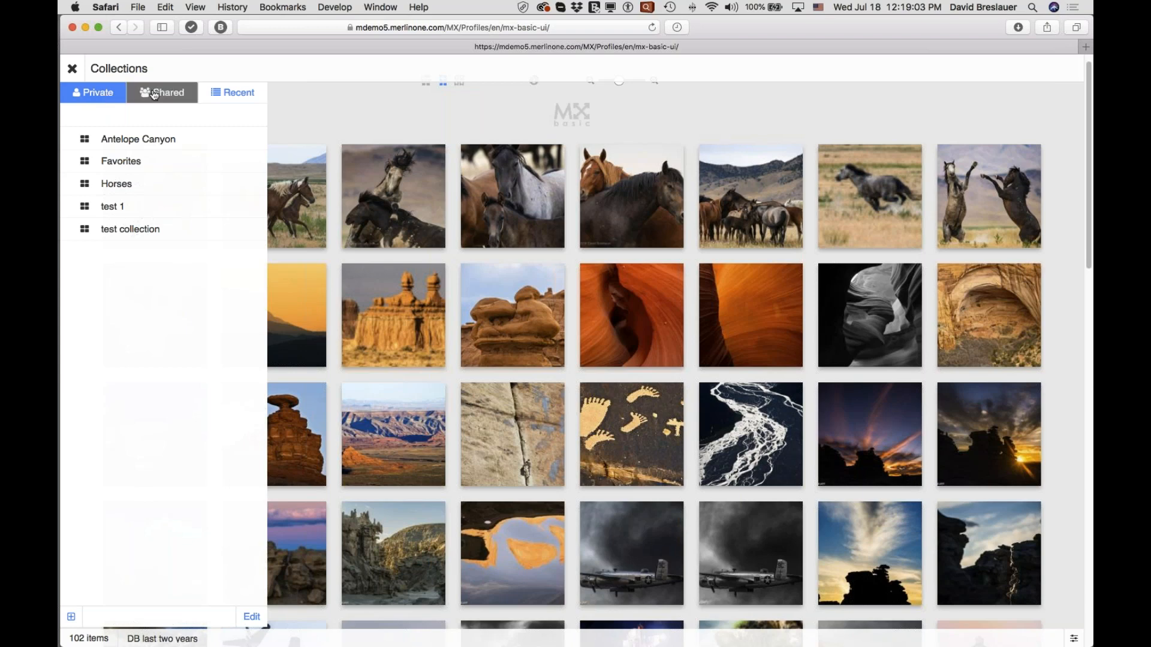
{"action": "left_click", "coordinate": [229, 97]}
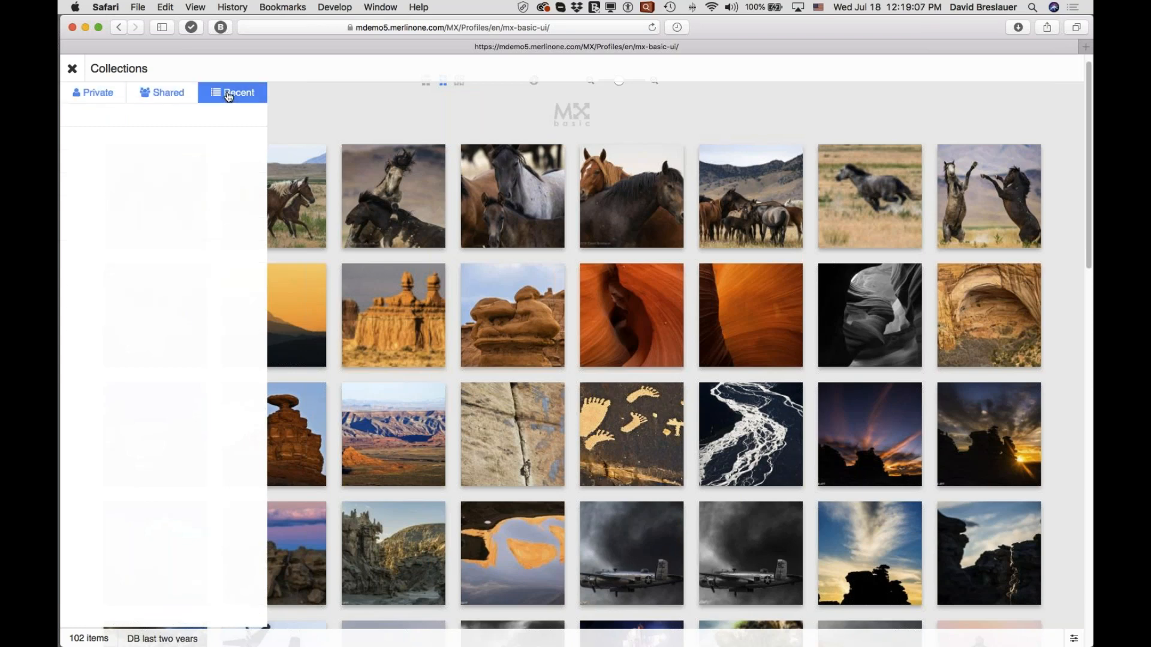
{"action": "left_click", "coordinate": [164, 94]}
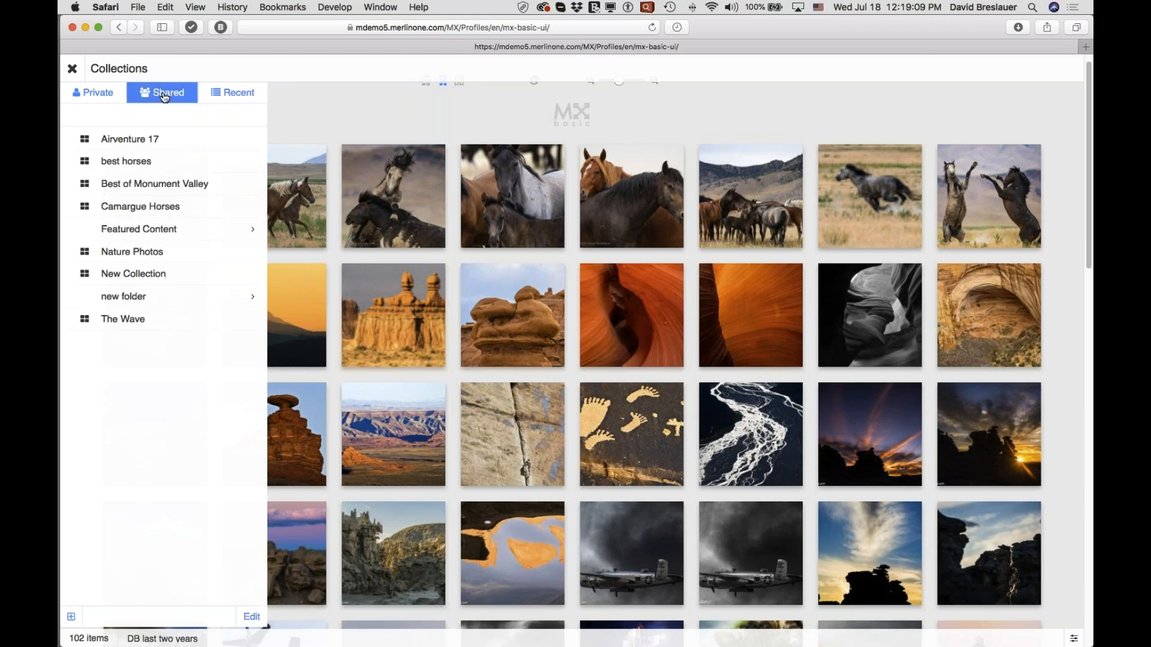
{"action": "left_click", "coordinate": [123, 144]}
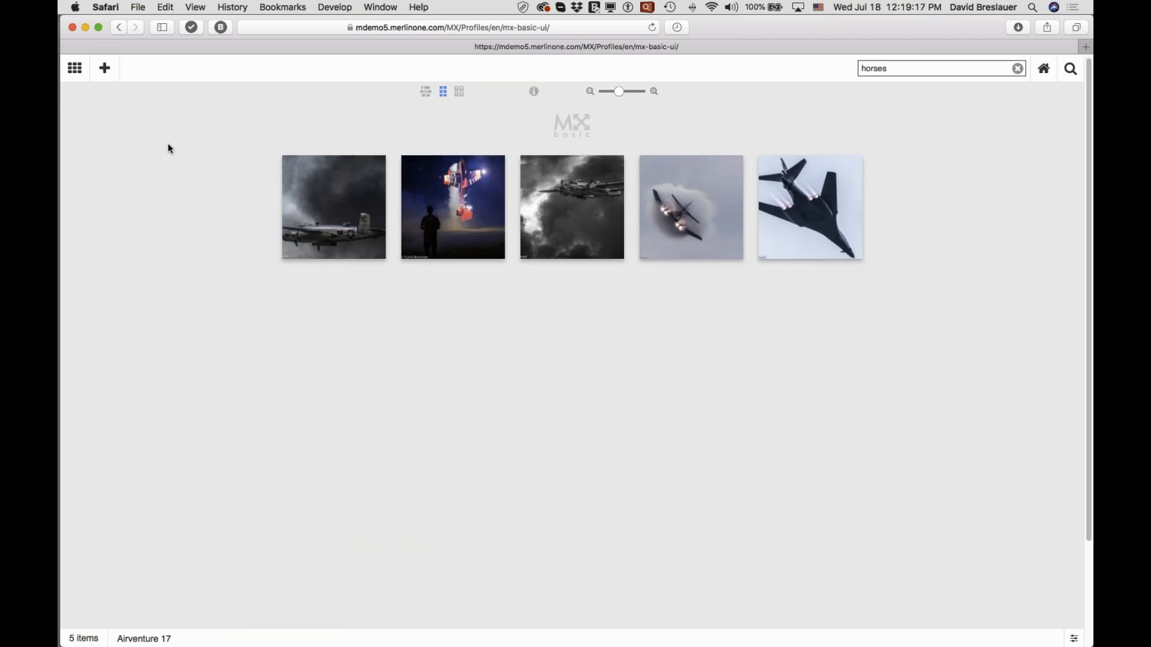
{"action": "left_click", "coordinate": [105, 71]}
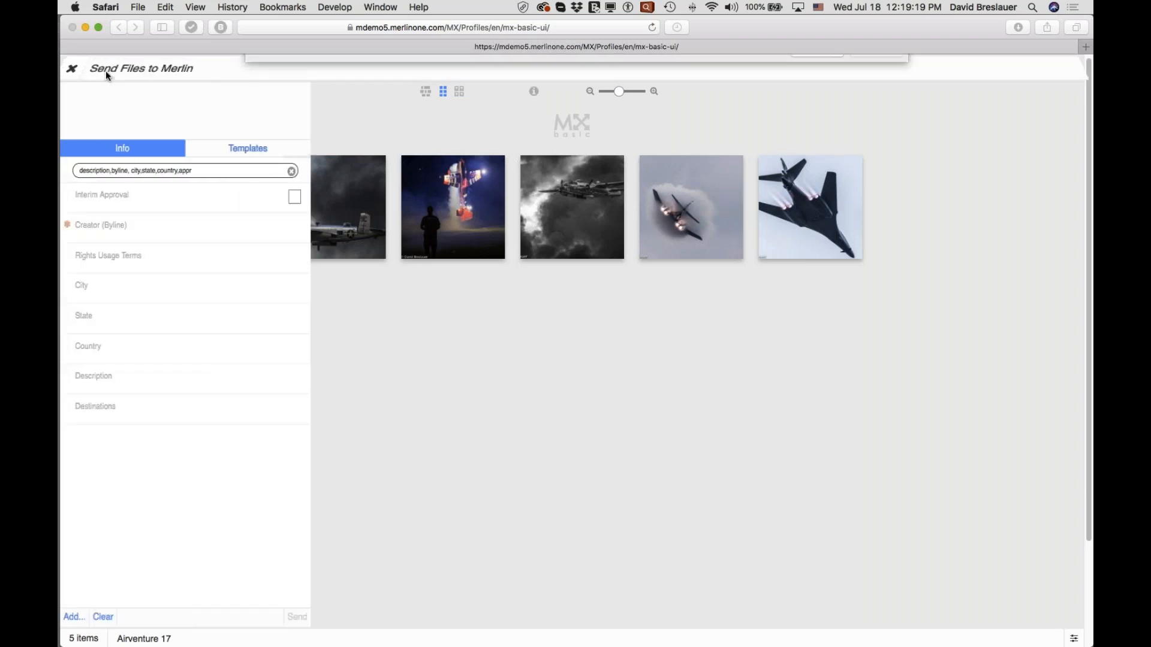
{"action": "left_click", "coordinate": [817, 437]}
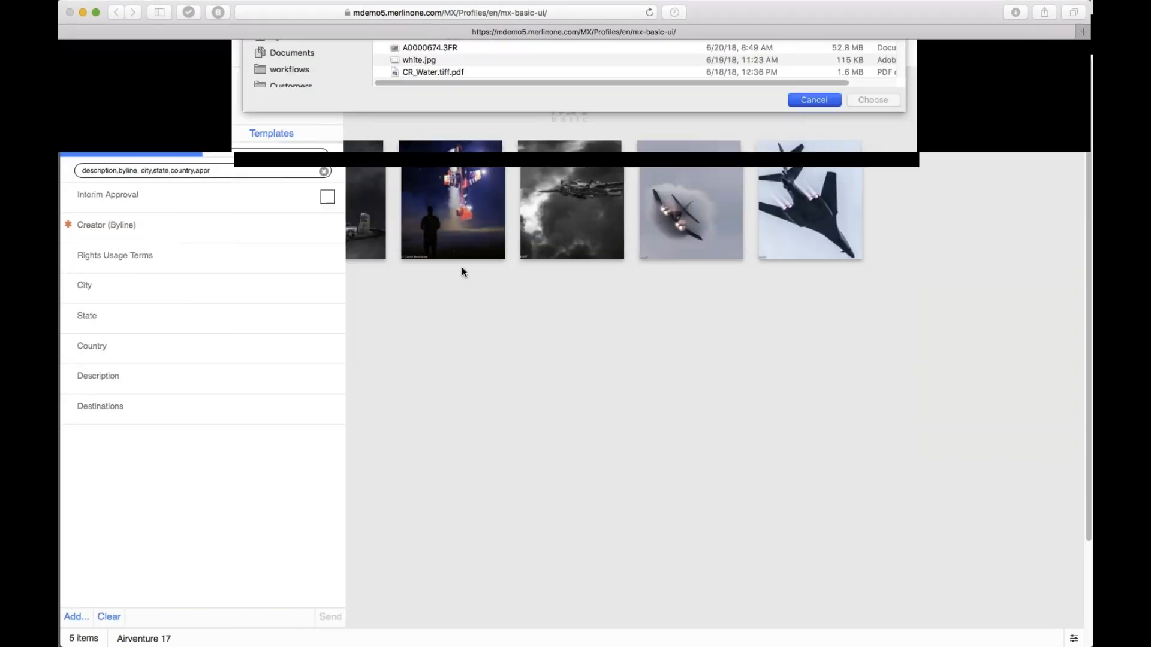
{"action": "left_click", "coordinate": [72, 72]}
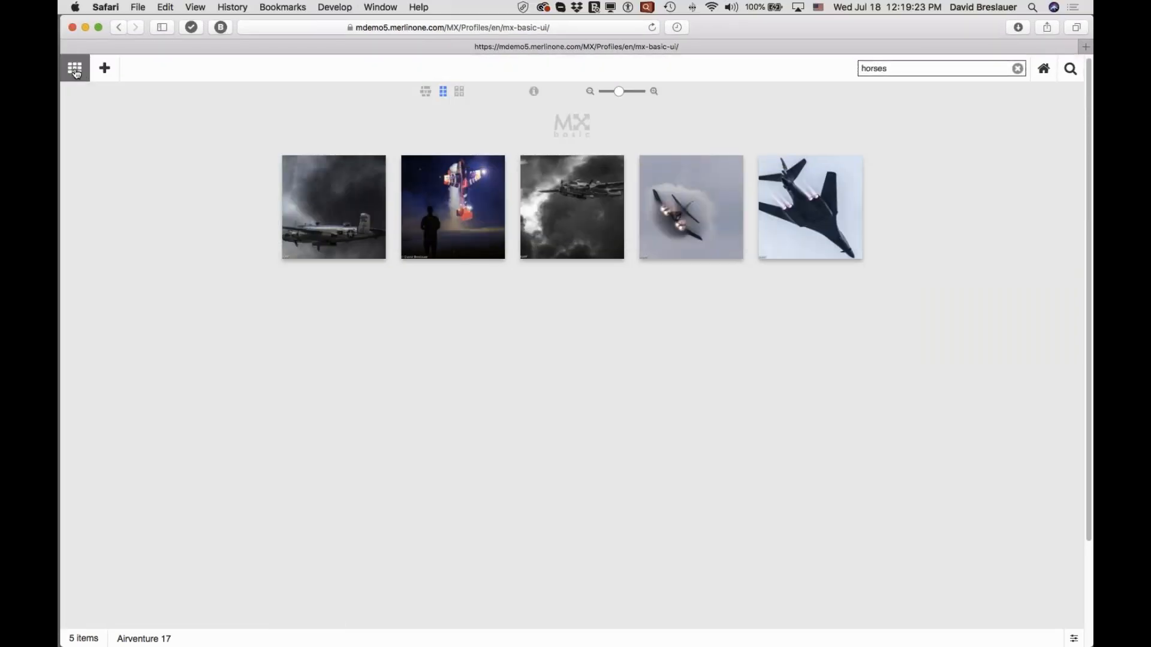
Review the recent collections, the shared Featured Content folder and the private collections, and close the collections list.
{"action": "left_click", "coordinate": [73, 69]}
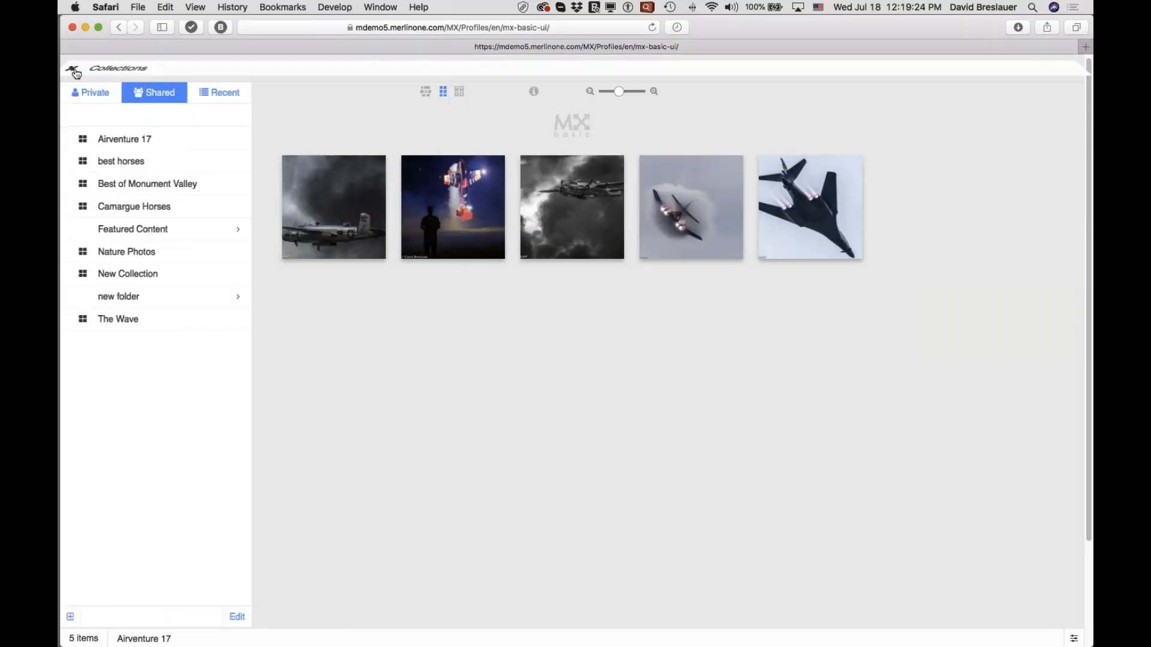
{"action": "left_click", "coordinate": [238, 96]}
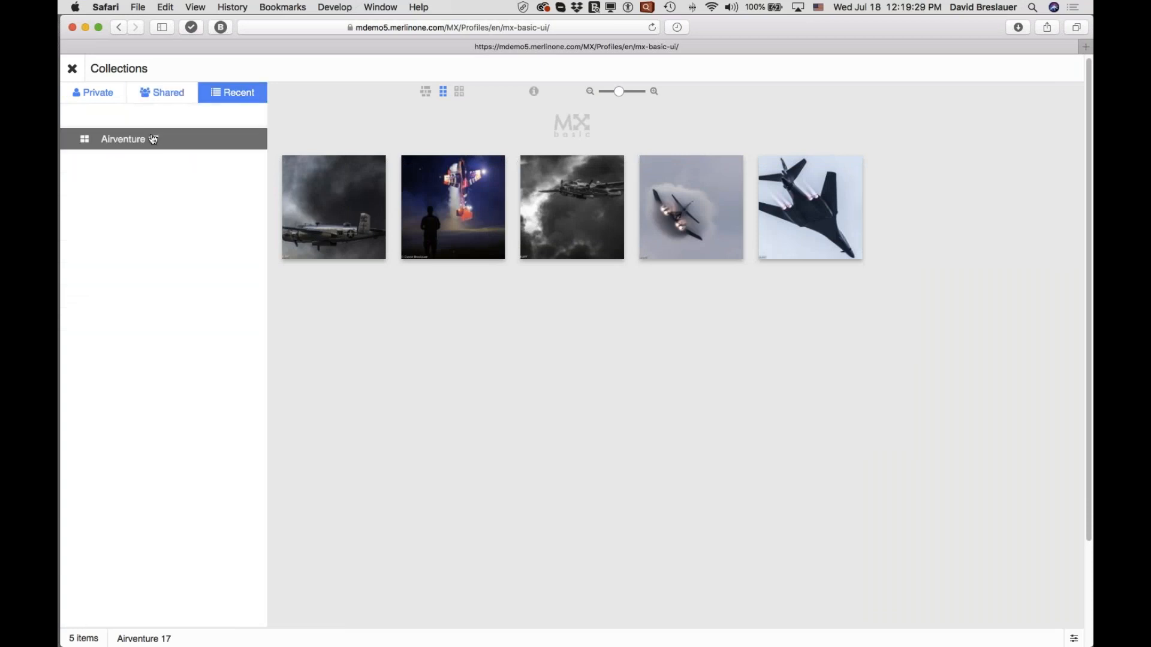
{"action": "left_click", "coordinate": [166, 96]}
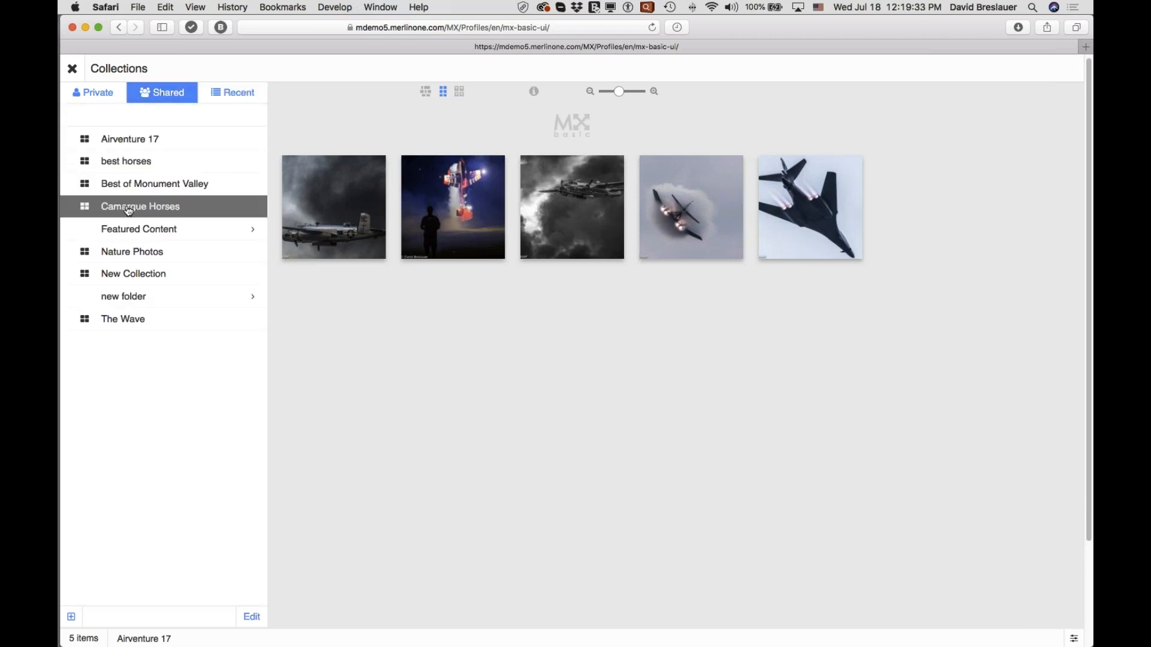
{"action": "left_click", "coordinate": [173, 232]}
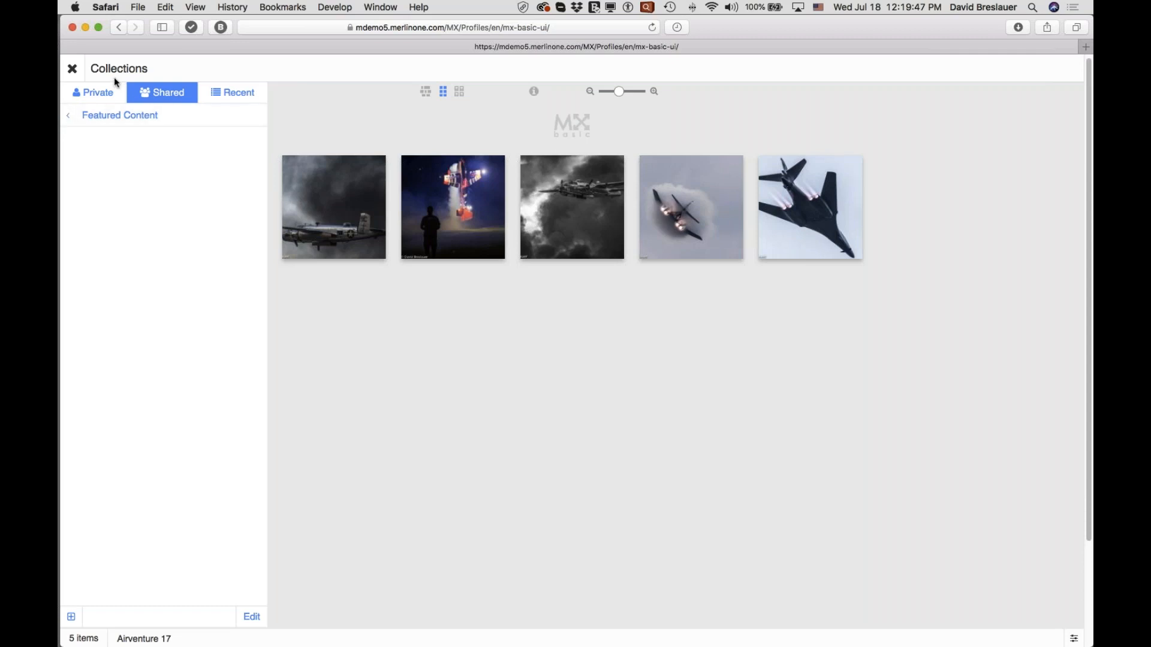
{"action": "left_click", "coordinate": [114, 95]}
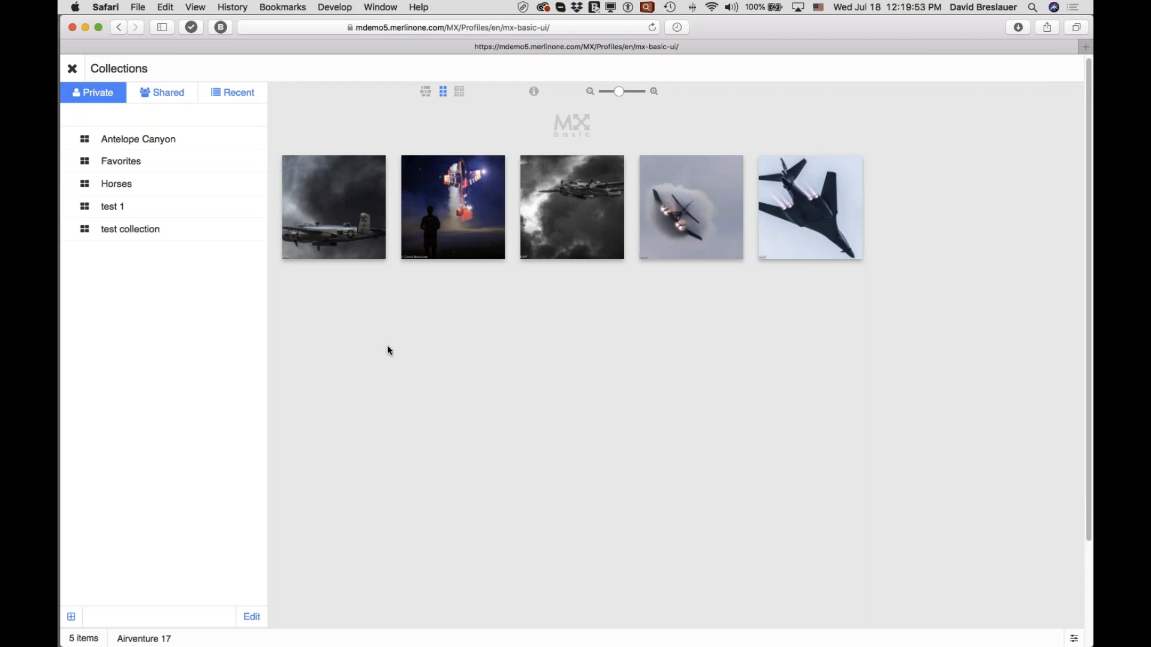
{"action": "left_click", "coordinate": [312, 126]}
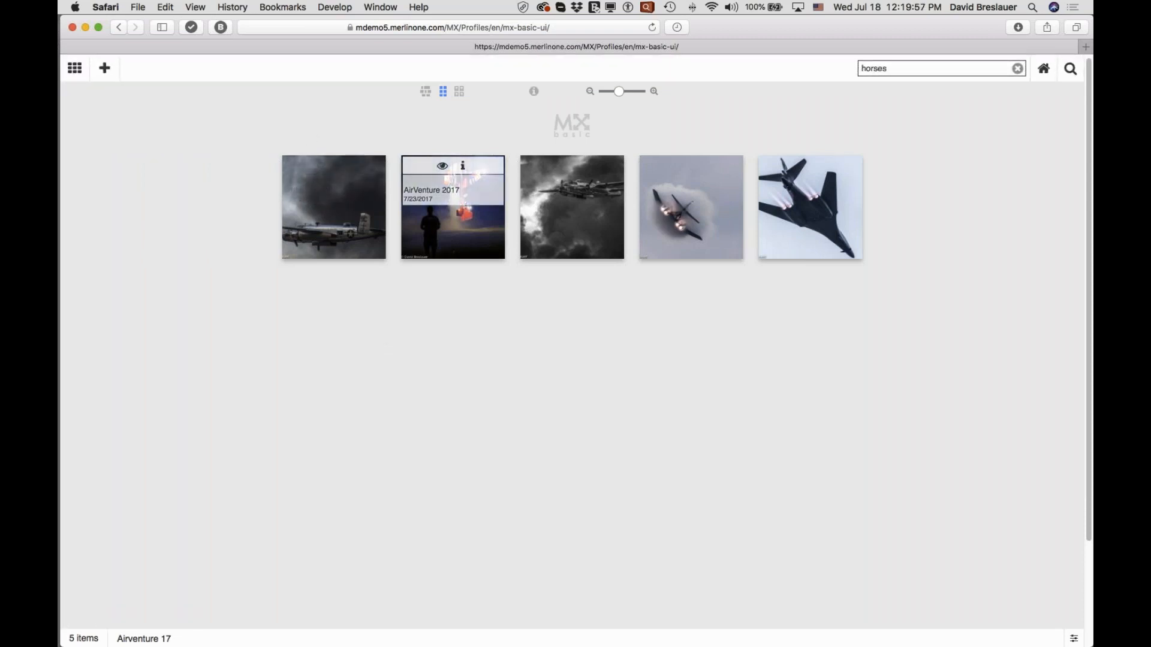
Select the first three aircraft images, download them, and return from Photoshop to the gallery in Safari.
{"action": "mouse_move", "coordinate": [344, 239]}
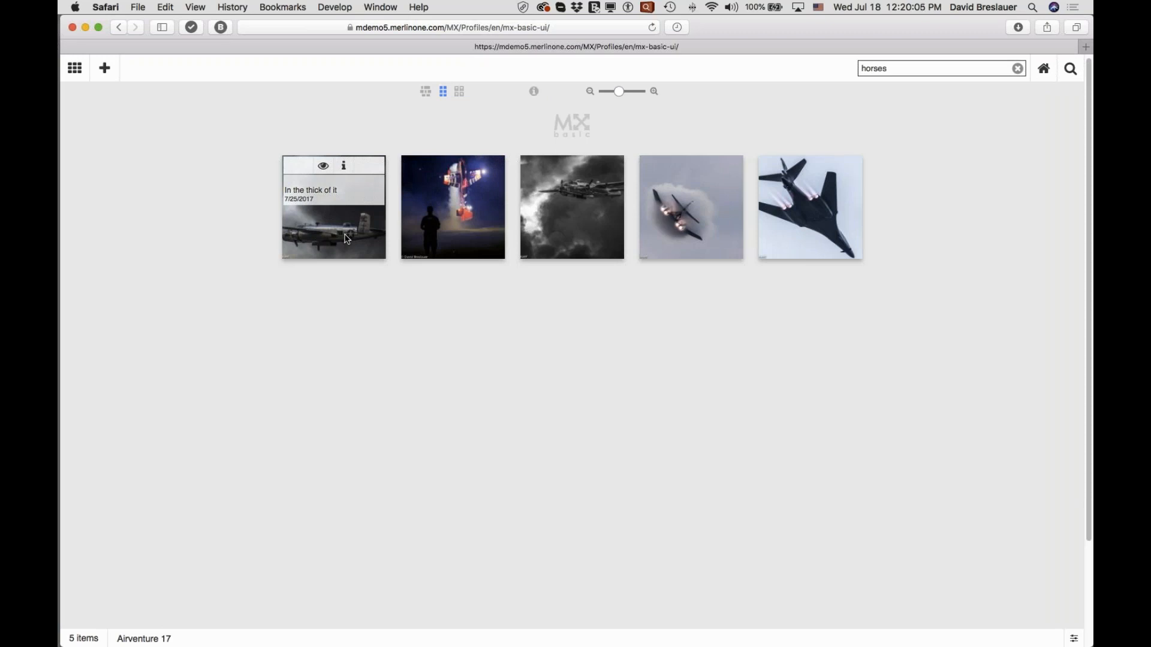
{"action": "left_click", "coordinate": [347, 238]}
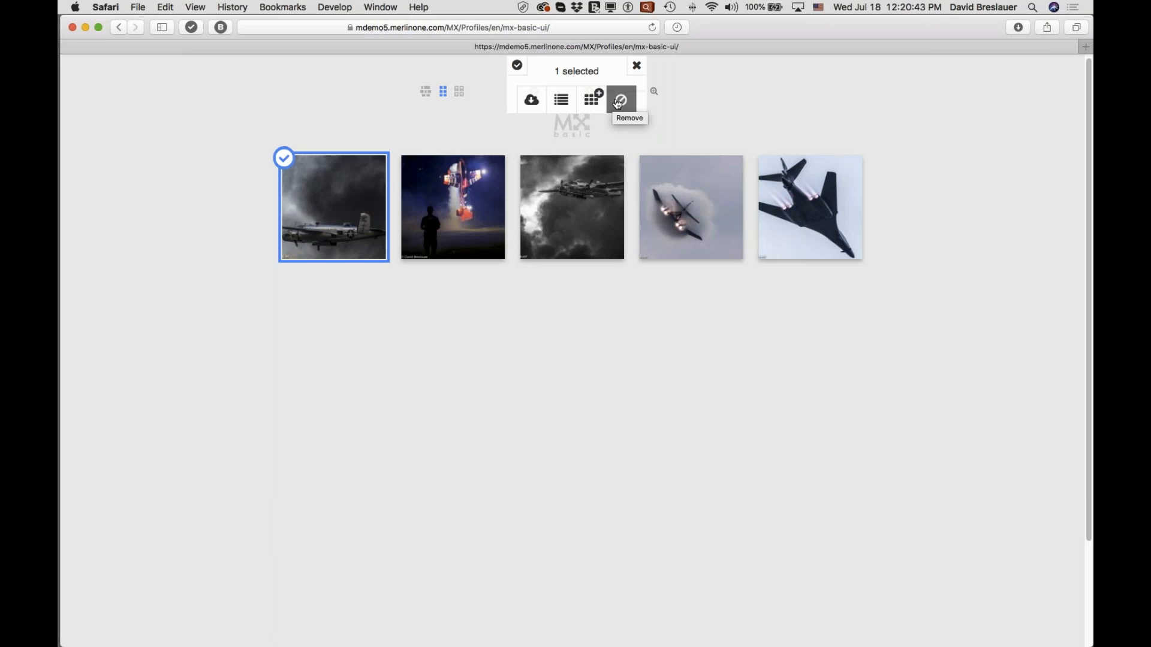
{"action": "left_click", "coordinate": [453, 228]}
{"action": "left_click", "coordinate": [574, 237]}
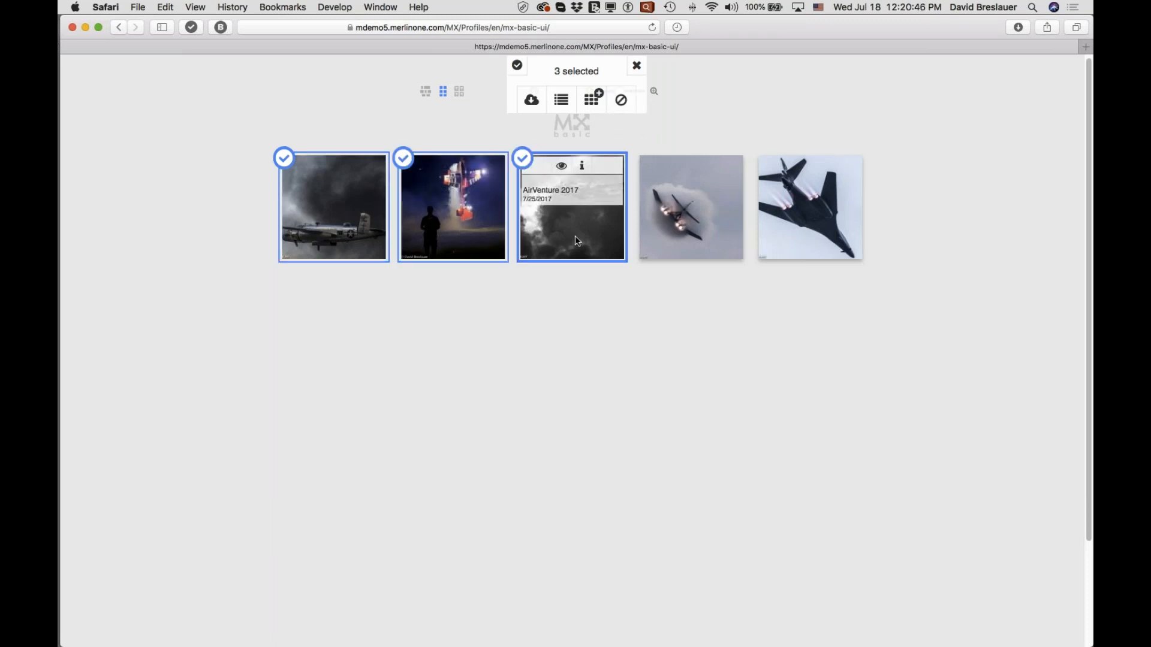
{"action": "left_click", "coordinate": [531, 99]}
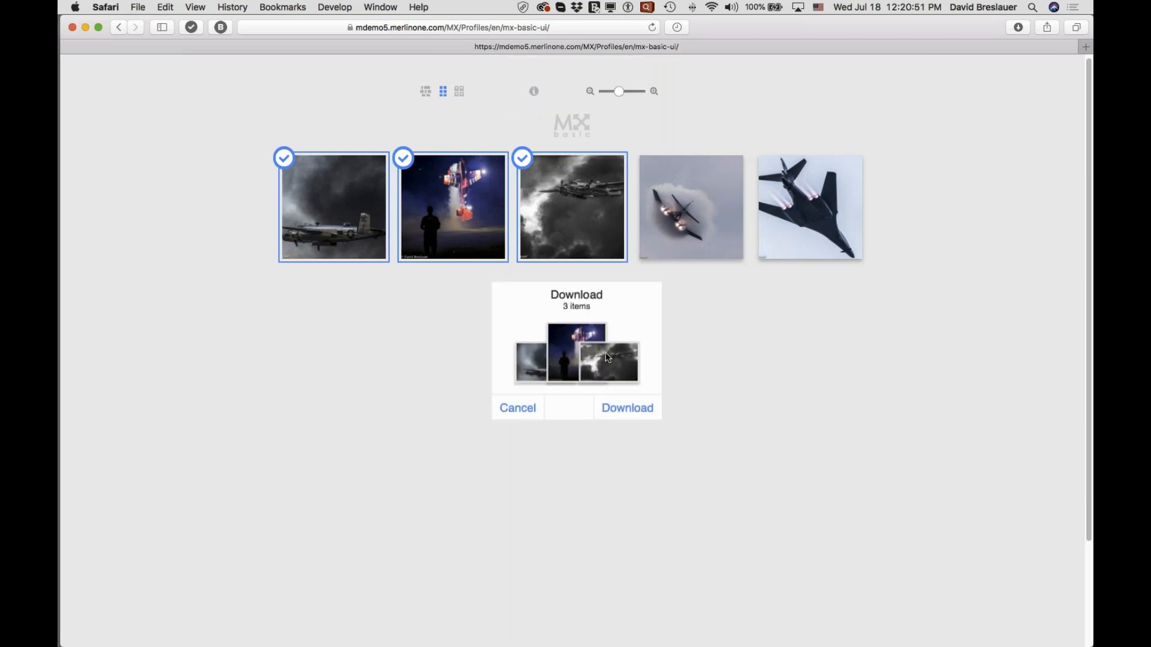
{"action": "left_click", "coordinate": [627, 408]}
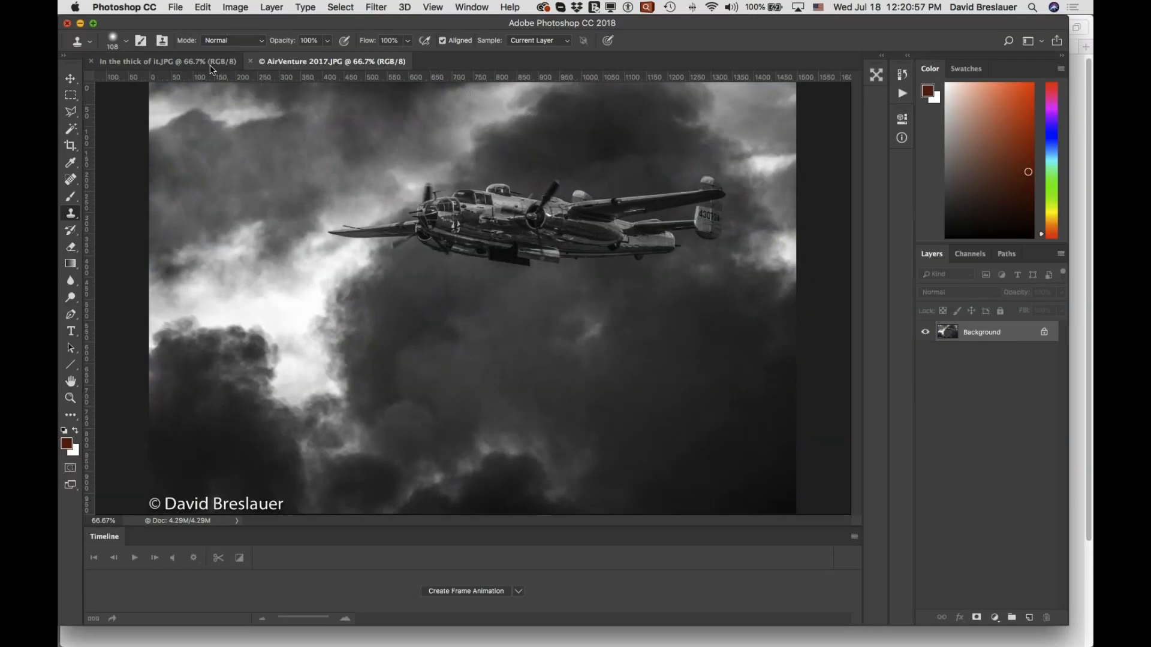
{"action": "left_click_drag", "start_coordinate": [164, 23], "coordinate": [158, 94]}
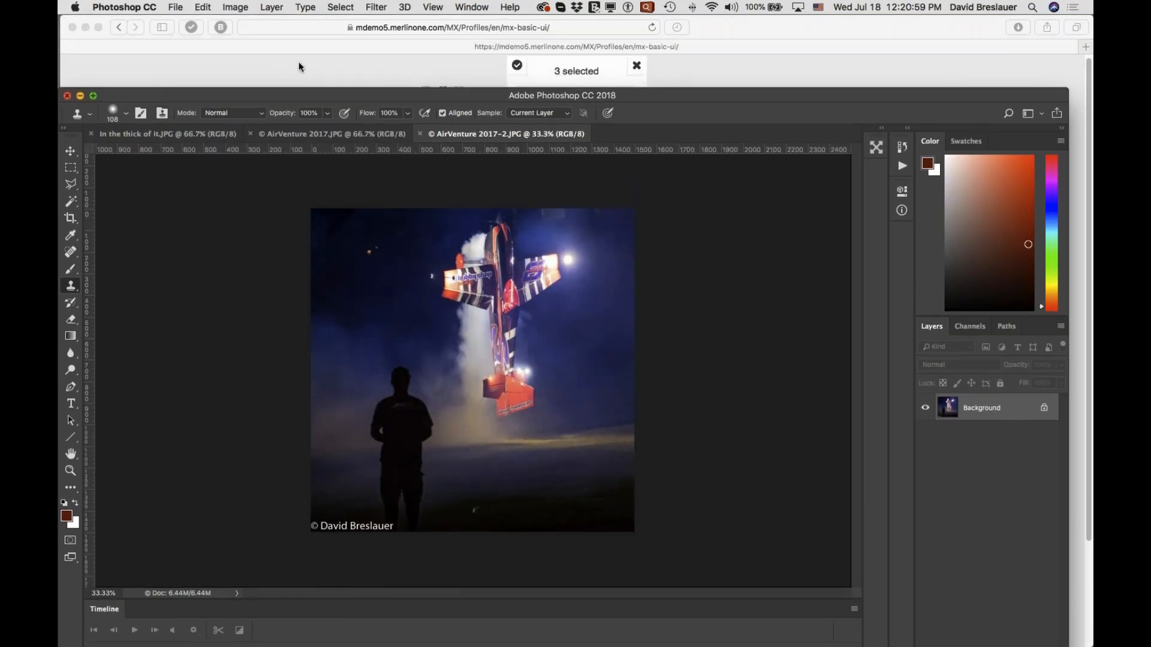
{"action": "left_click", "coordinate": [298, 63]}
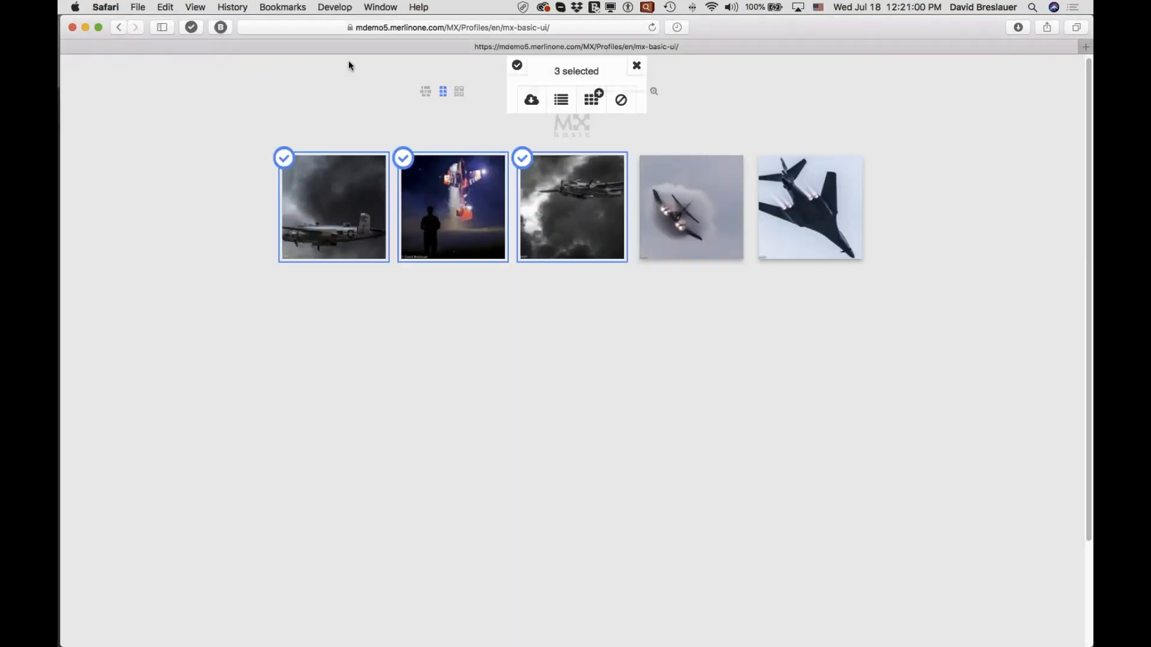
Set the City metadata of the three selected images to "Oshkosh" and update them.
{"action": "left_click", "coordinate": [562, 105]}
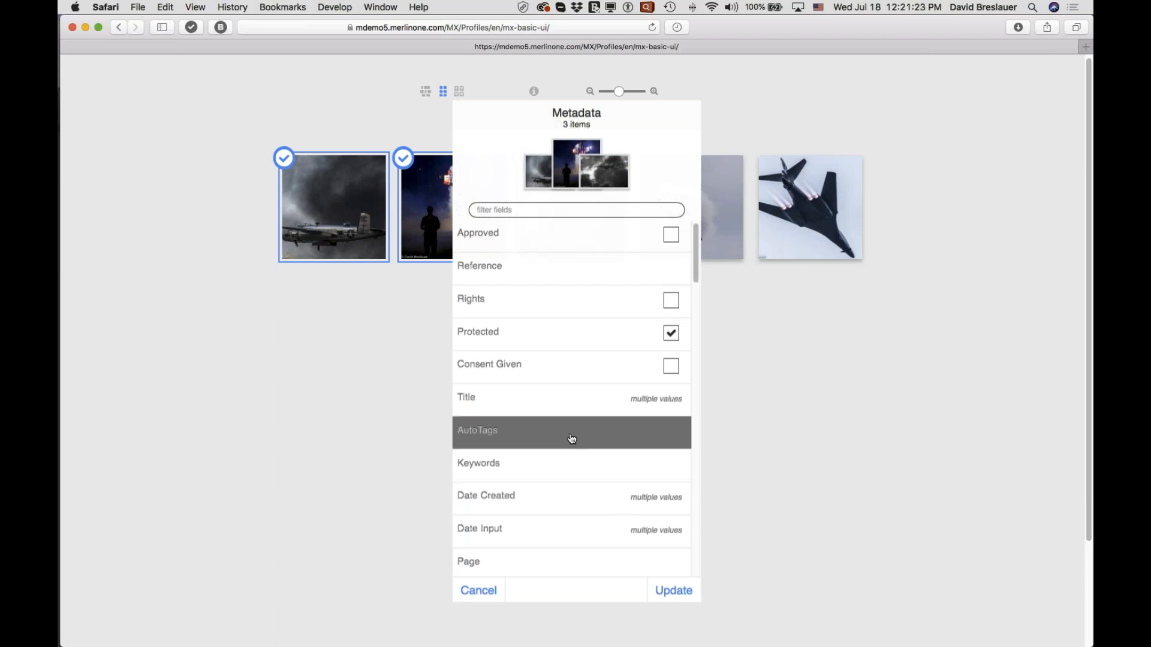
{"action": "scroll", "coordinate": [572, 438], "scroll_direction": "down", "scroll_amount": 2}
{"action": "scroll", "coordinate": [572, 439], "scroll_direction": "down", "scroll_amount": 4}
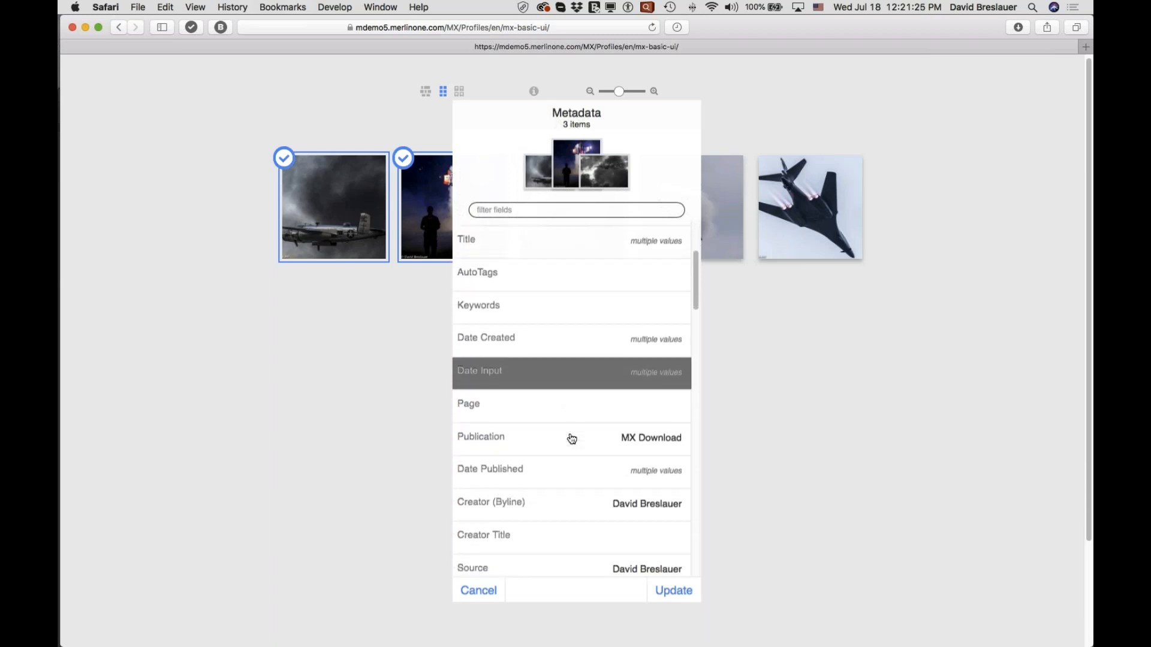
{"action": "scroll", "coordinate": [572, 439], "scroll_direction": "down", "scroll_amount": 3}
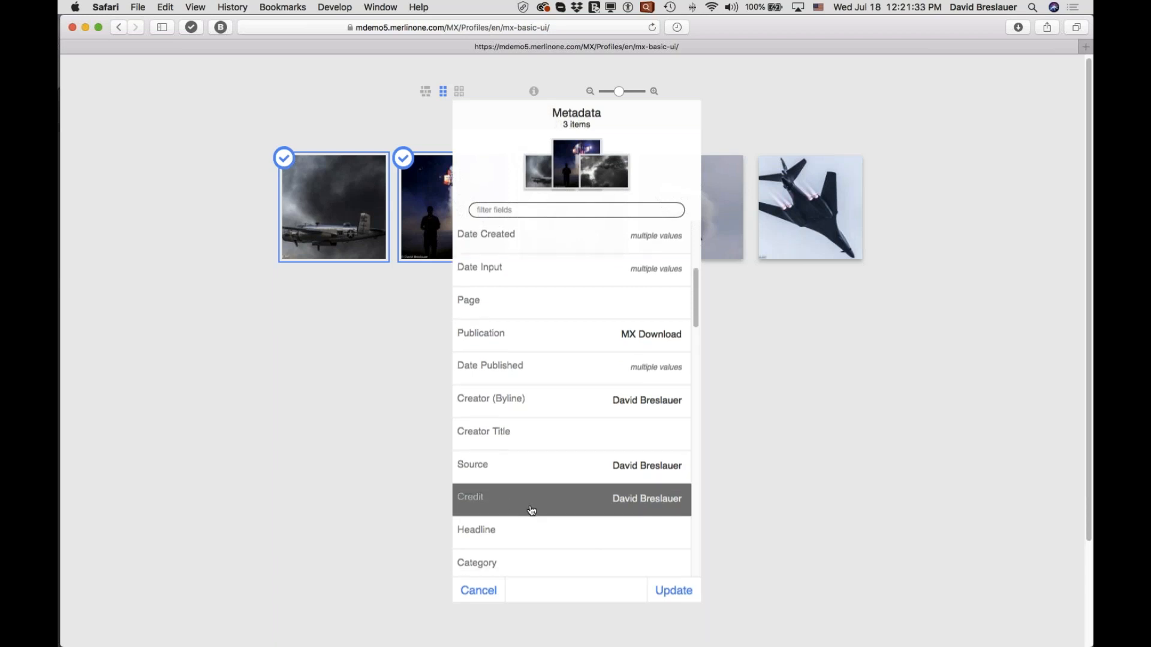
{"action": "scroll", "coordinate": [531, 511], "scroll_direction": "down", "scroll_amount": 4}
{"action": "scroll", "coordinate": [525, 510], "scroll_direction": "up", "scroll_amount": 1}
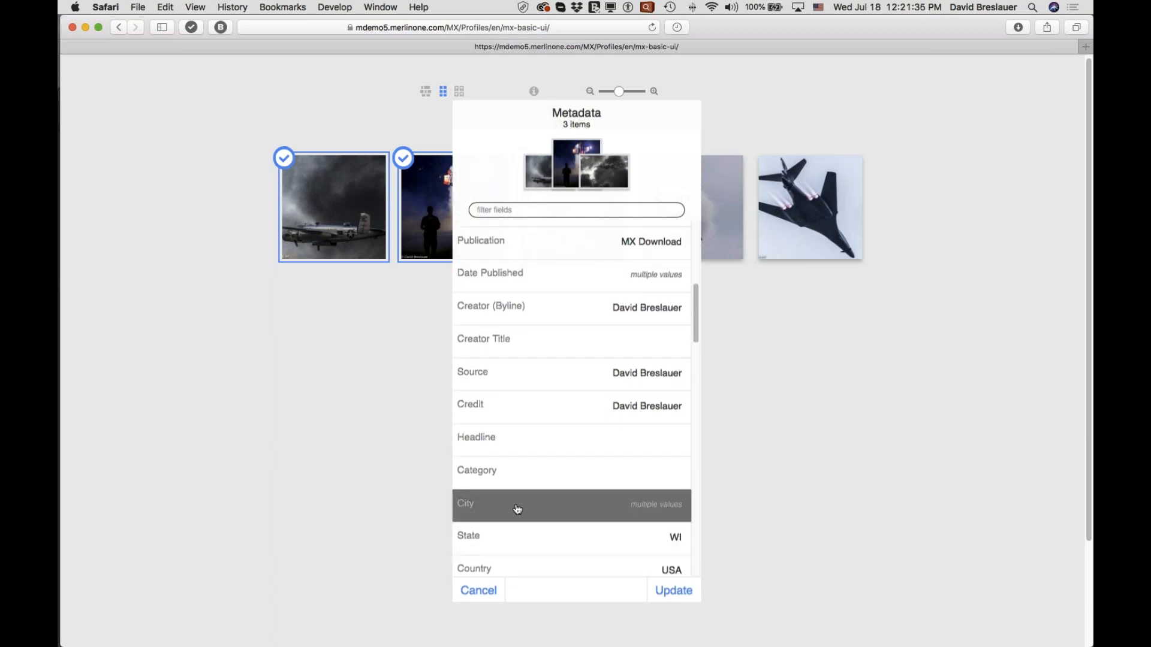
{"action": "left_click", "coordinate": [641, 507]}
{"action": "type", "text": "Os"}
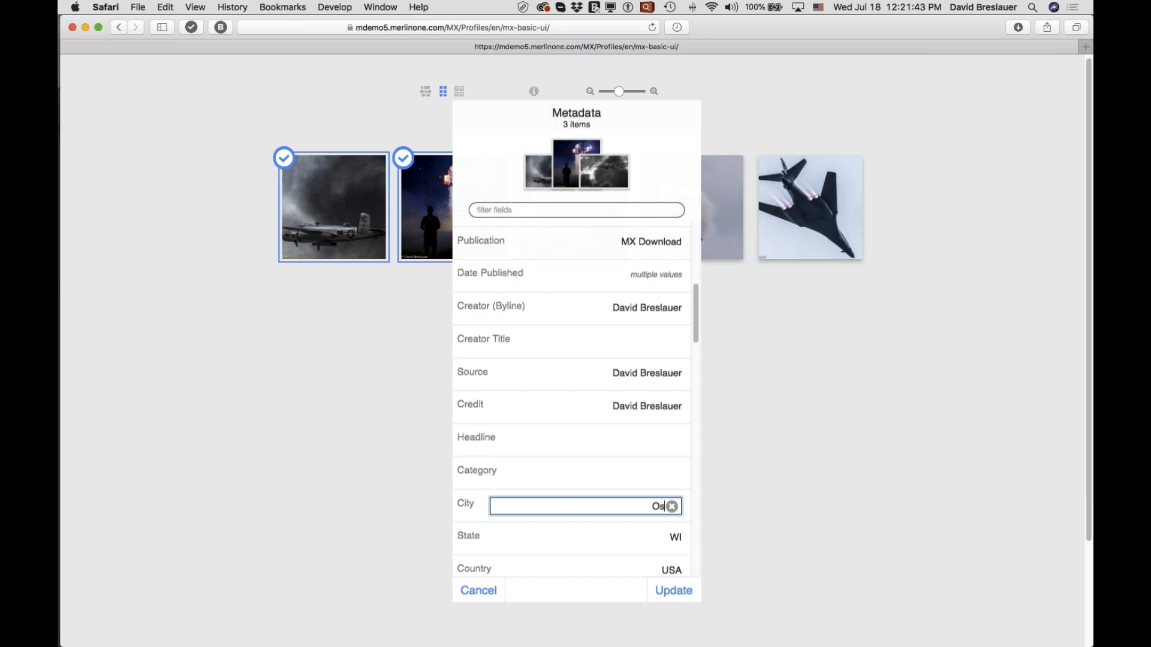
{"action": "type", "text": "hkosh"}
{"action": "left_click", "coordinate": [674, 594]}
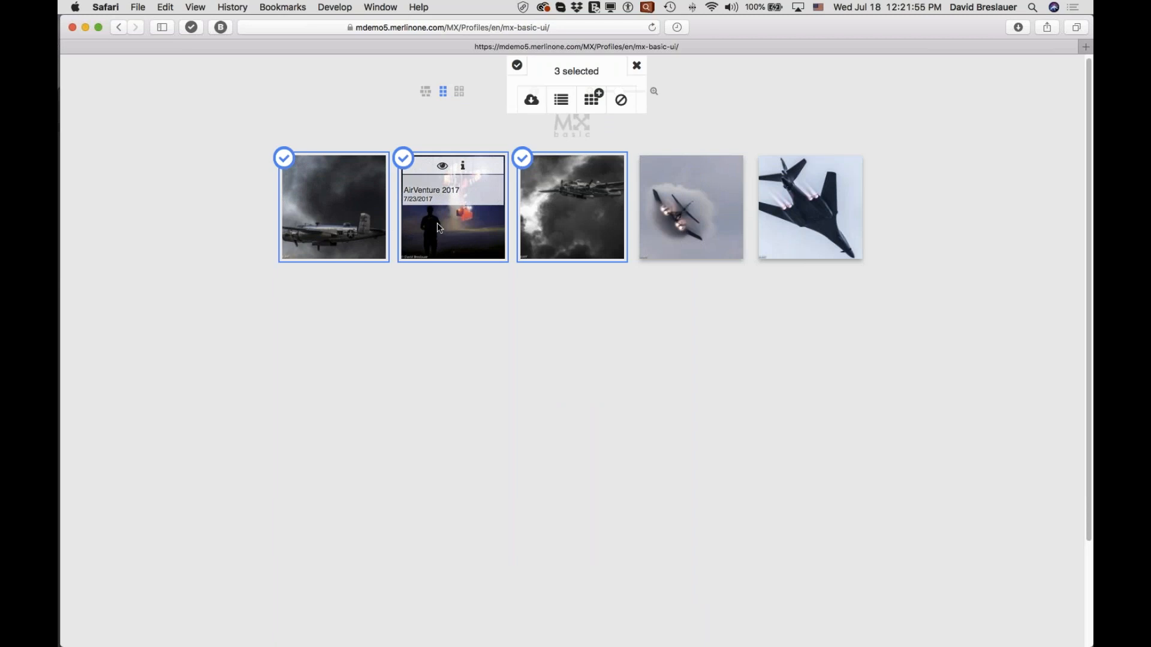
Add the three selected images to the shared collection "Airventure 17".
{"action": "left_click", "coordinate": [591, 103]}
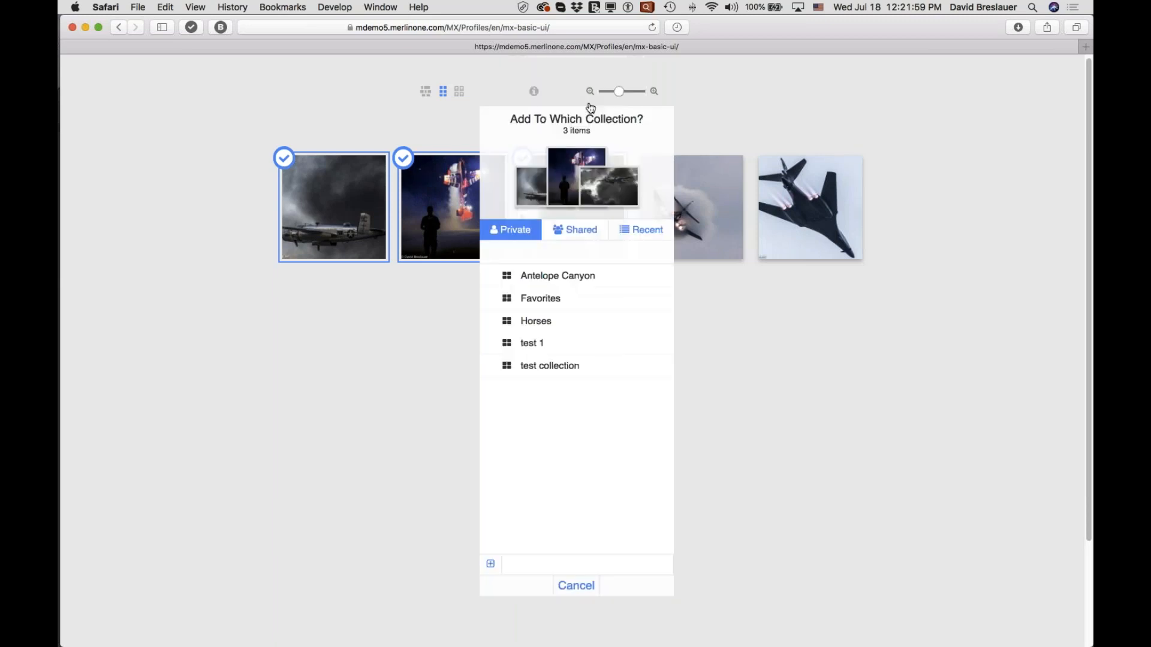
{"action": "left_click", "coordinate": [576, 231]}
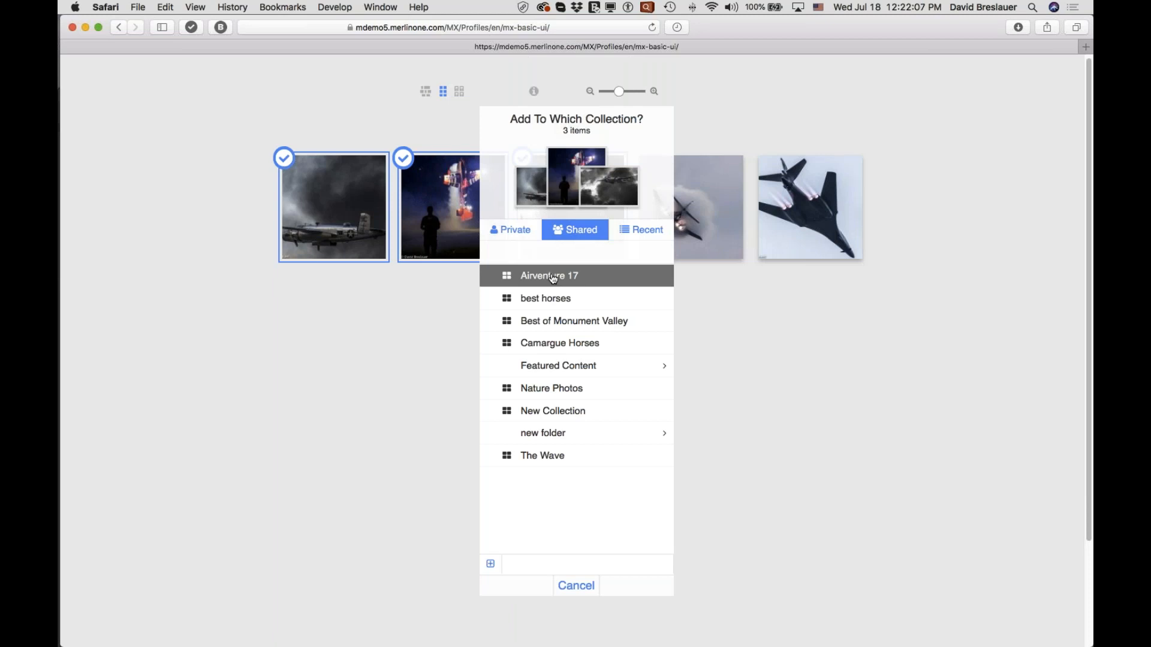
{"action": "left_click", "coordinate": [553, 277]}
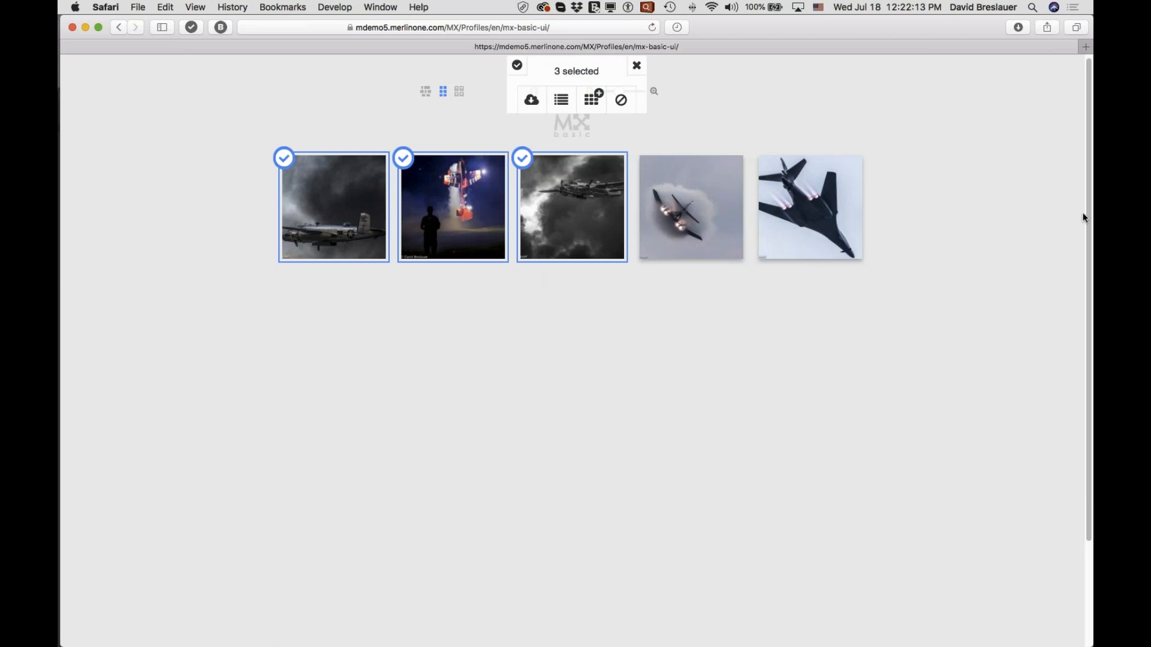
{"action": "key", "text": "super+Tab"}
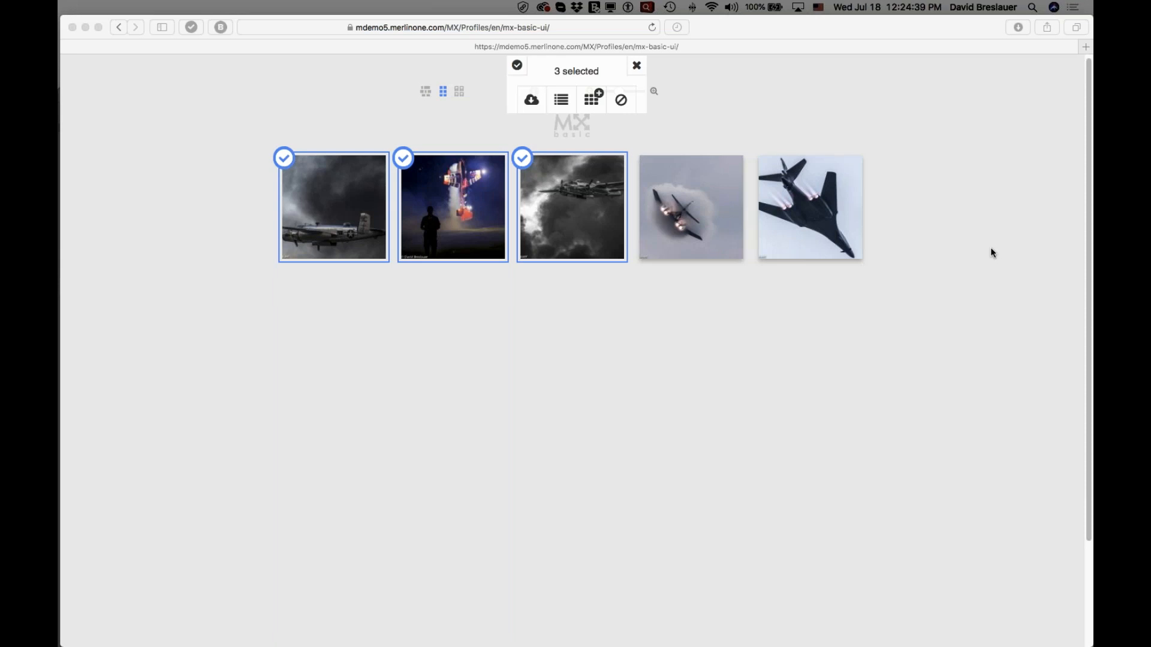
Clear the selection of three aircraft images and return to browsing the full image library.
{"action": "mouse_move", "coordinate": [803, 172]}
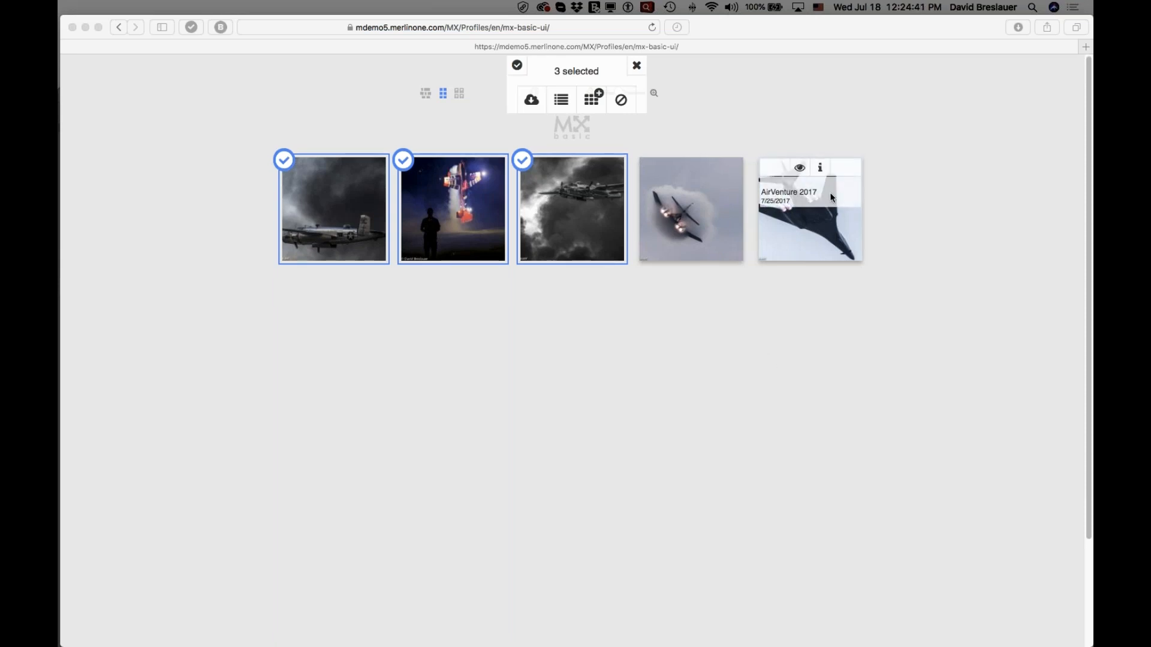
{"action": "left_click", "coordinate": [637, 71]}
{"action": "left_click", "coordinate": [637, 70]}
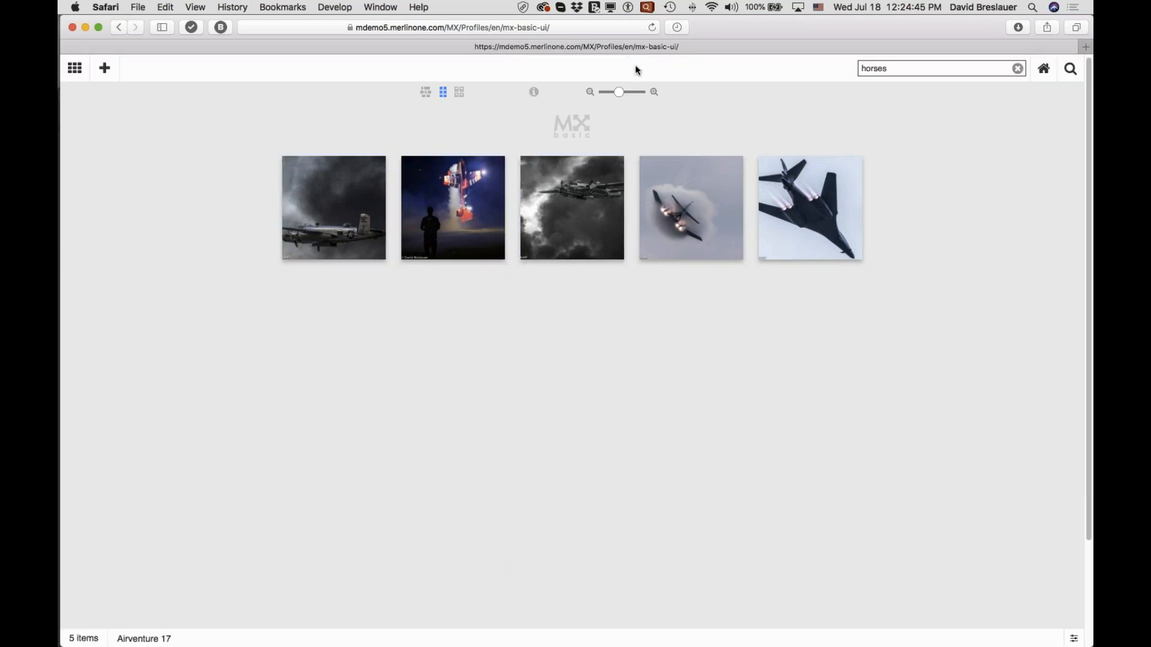
{"action": "left_click", "coordinate": [1041, 73]}
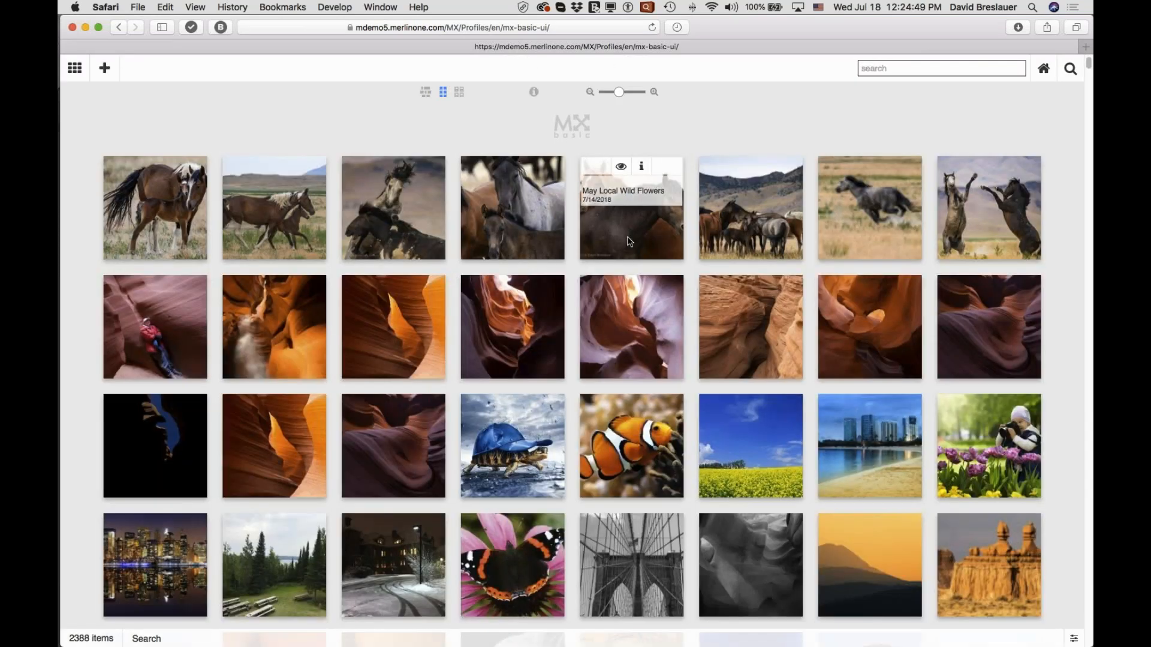
Create a shared collection named "New Demo Collection" in the Featured Content folder and open it.
{"action": "left_click", "coordinate": [75, 69]}
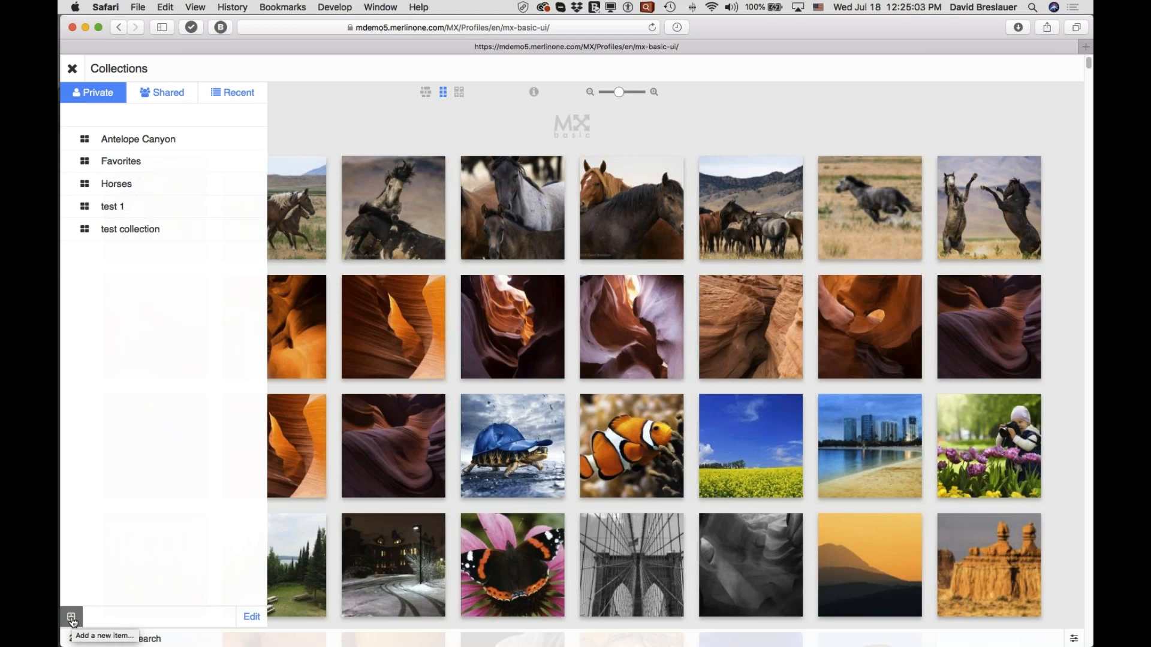
{"action": "left_click", "coordinate": [162, 91]}
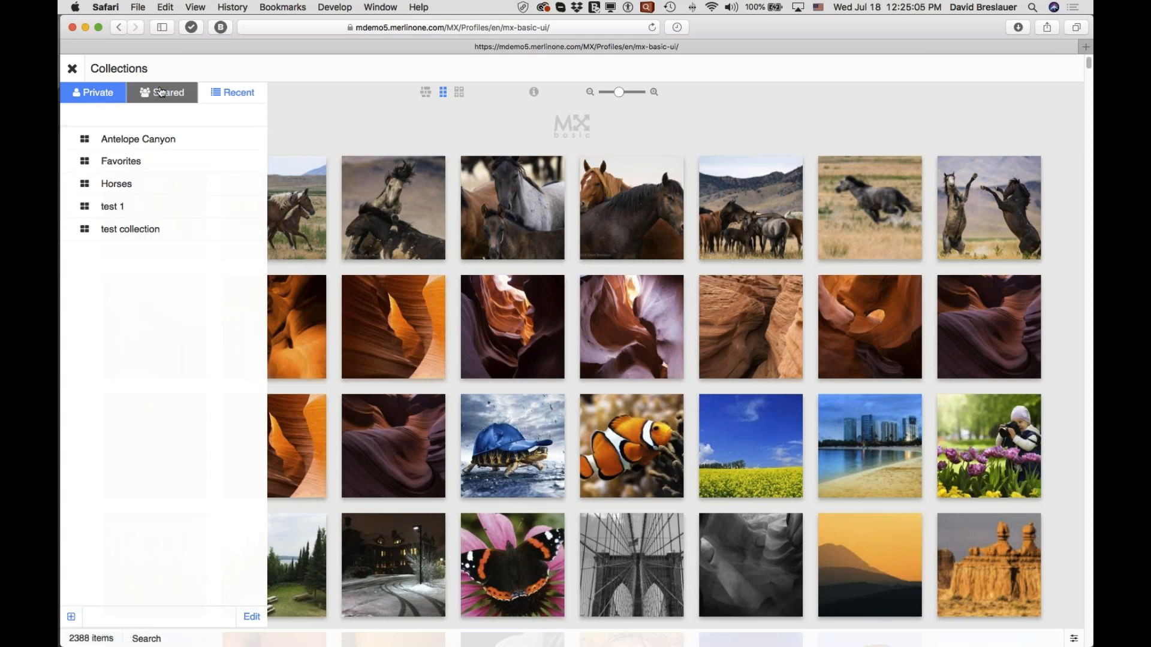
{"action": "left_click", "coordinate": [70, 617]}
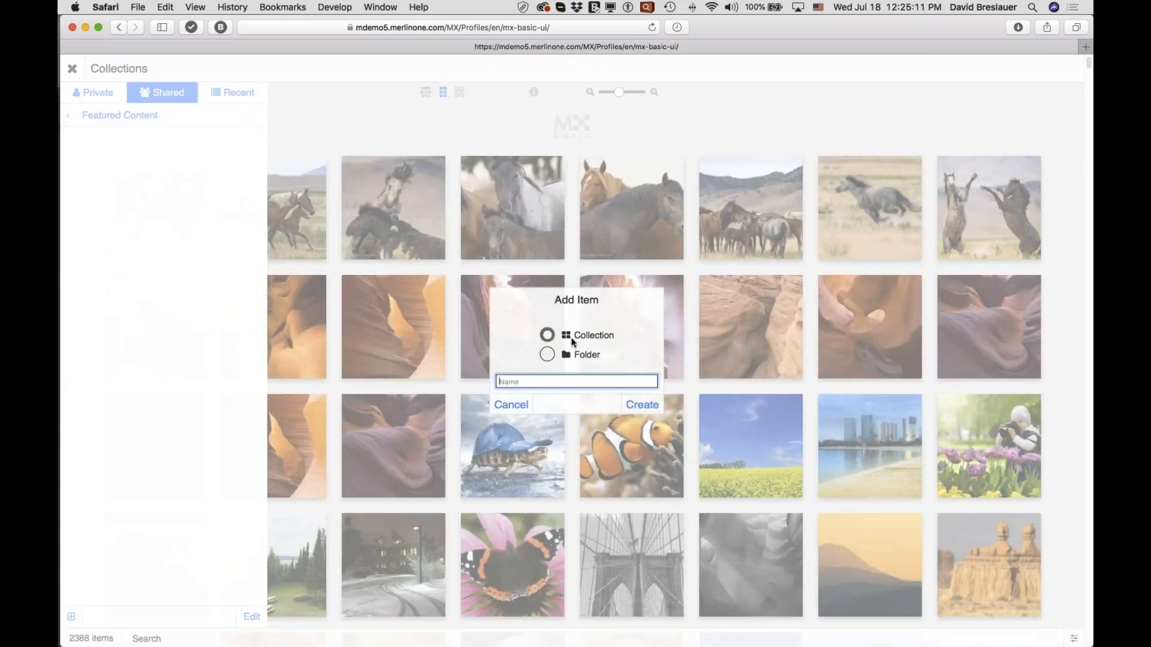
{"action": "left_click", "coordinate": [548, 335]}
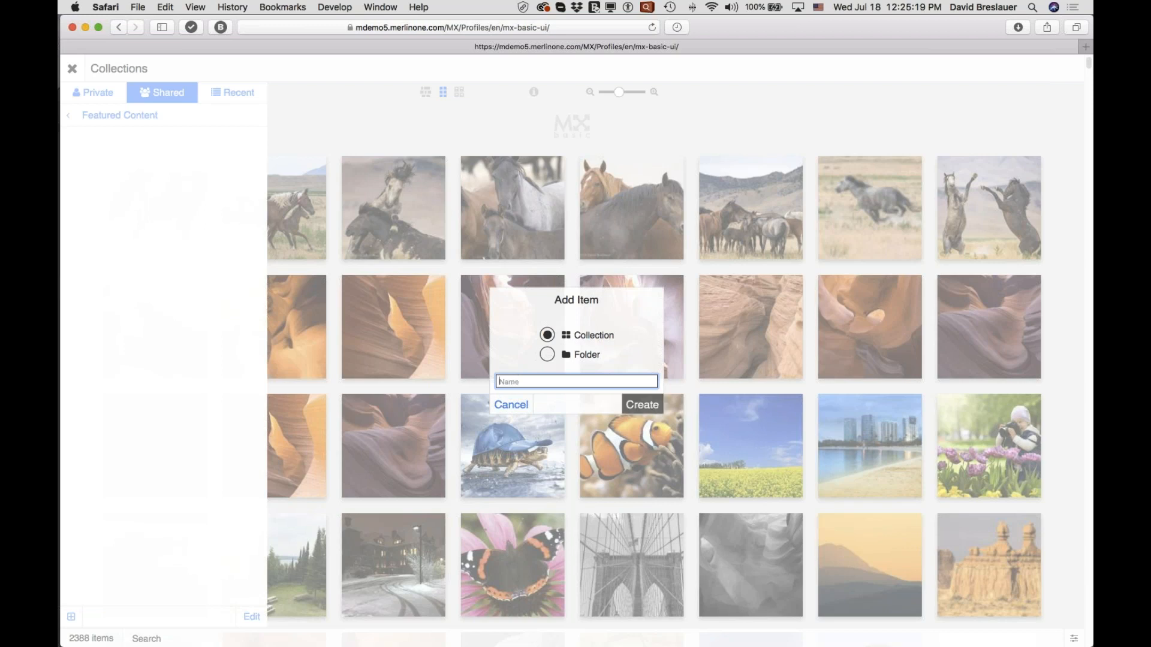
{"action": "type", "text": "New Demo Collection"}
{"action": "left_click", "coordinate": [654, 410]}
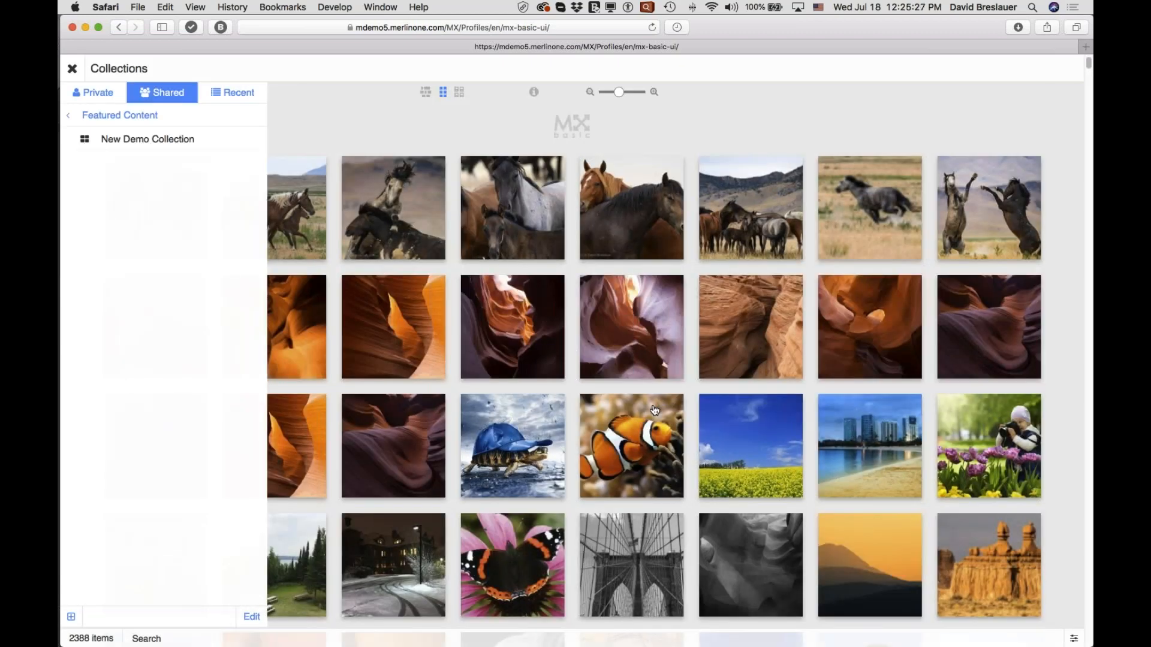
{"action": "left_click", "coordinate": [147, 140]}
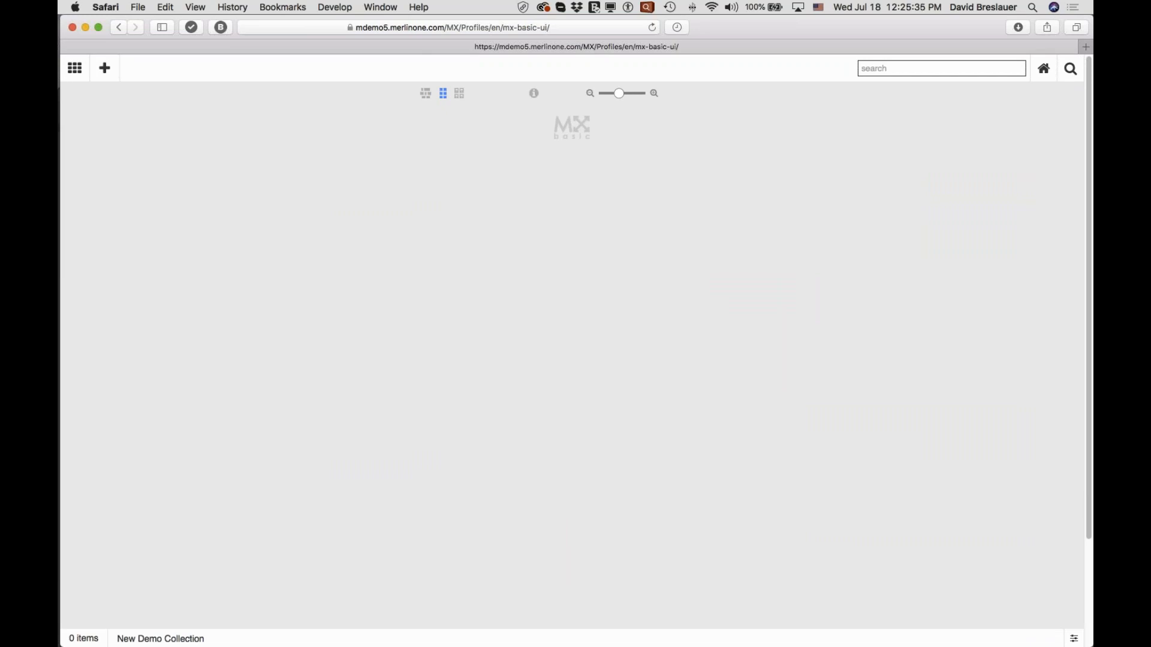
Upload "Screen Shot 2018-06-25 at 1.20.55 PM.png" from Finder into New Demo Collection with the Creator (Byline) set to "No Byline".
{"action": "key", "text": "super+Tab"}
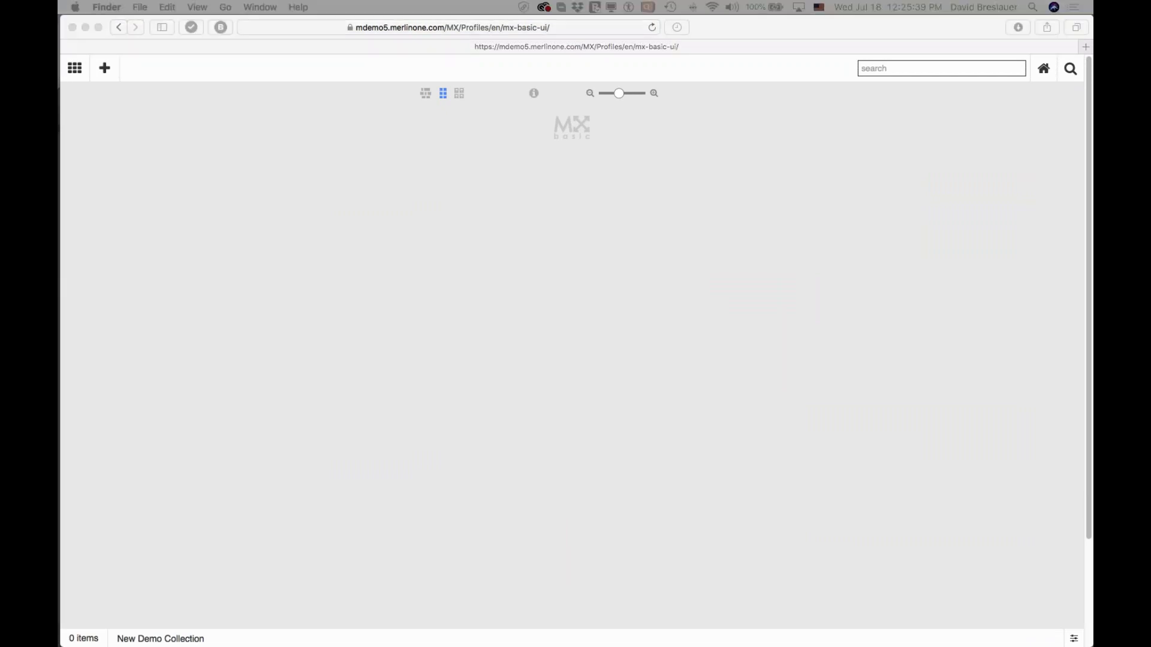
{"action": "left_click_drag", "start_coordinate": [419, 122], "coordinate": [435, 220]}
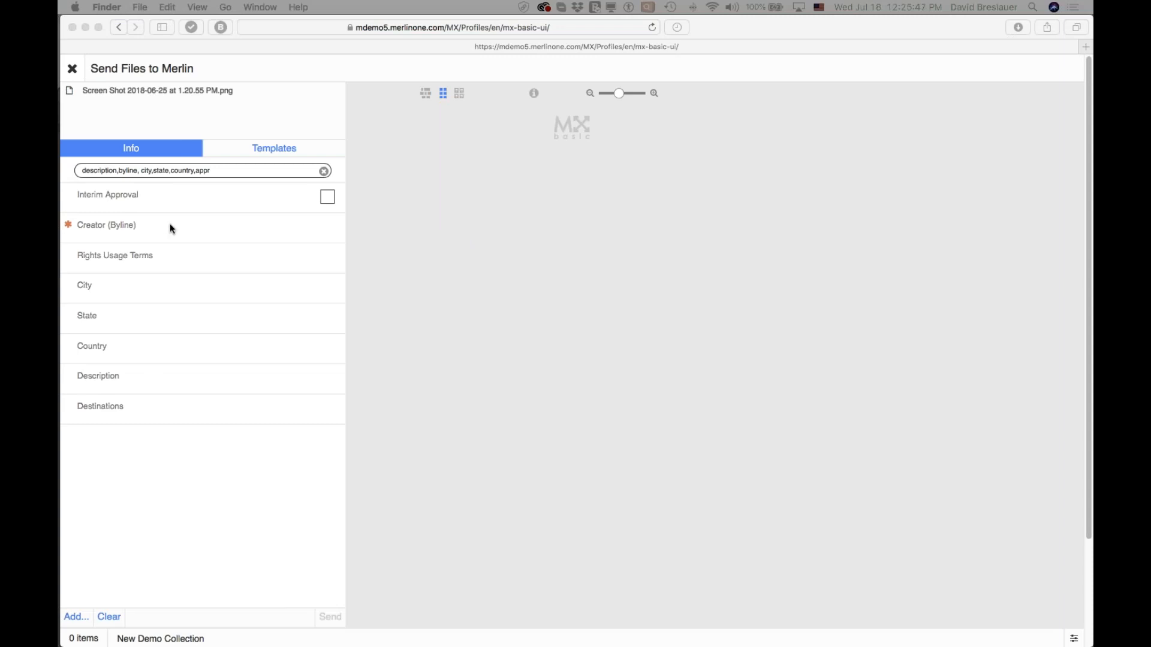
{"action": "left_click", "coordinate": [198, 229]}
{"action": "left_click", "coordinate": [220, 232]}
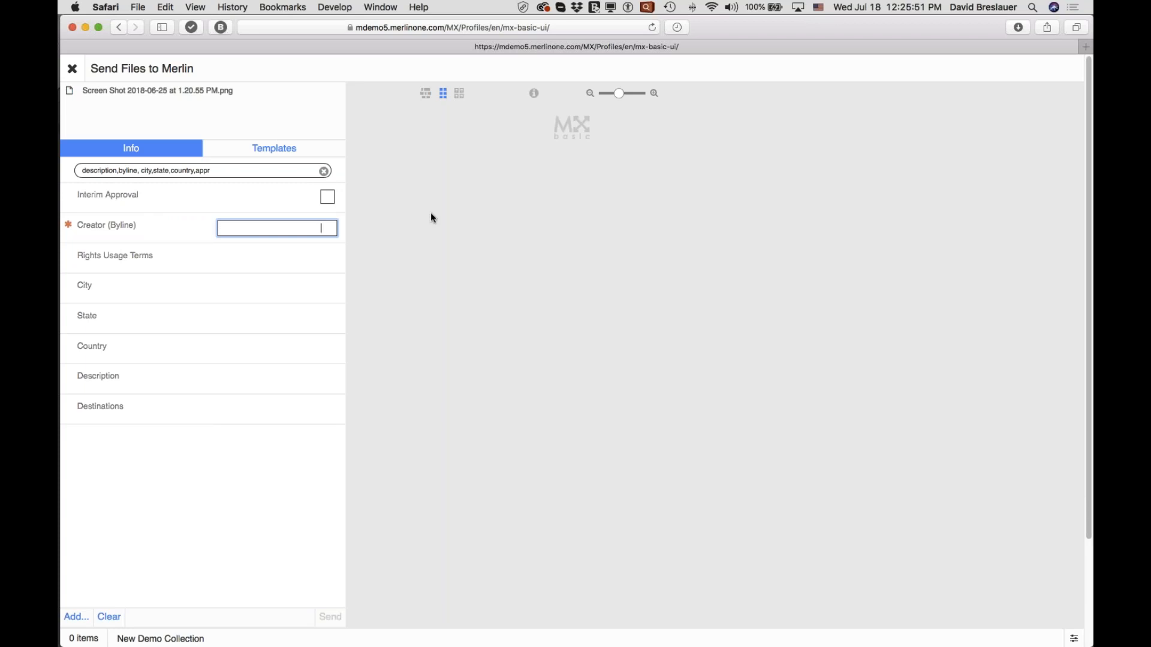
{"action": "type", "text": "No Byline"}
{"action": "left_click", "coordinate": [73, 618]}
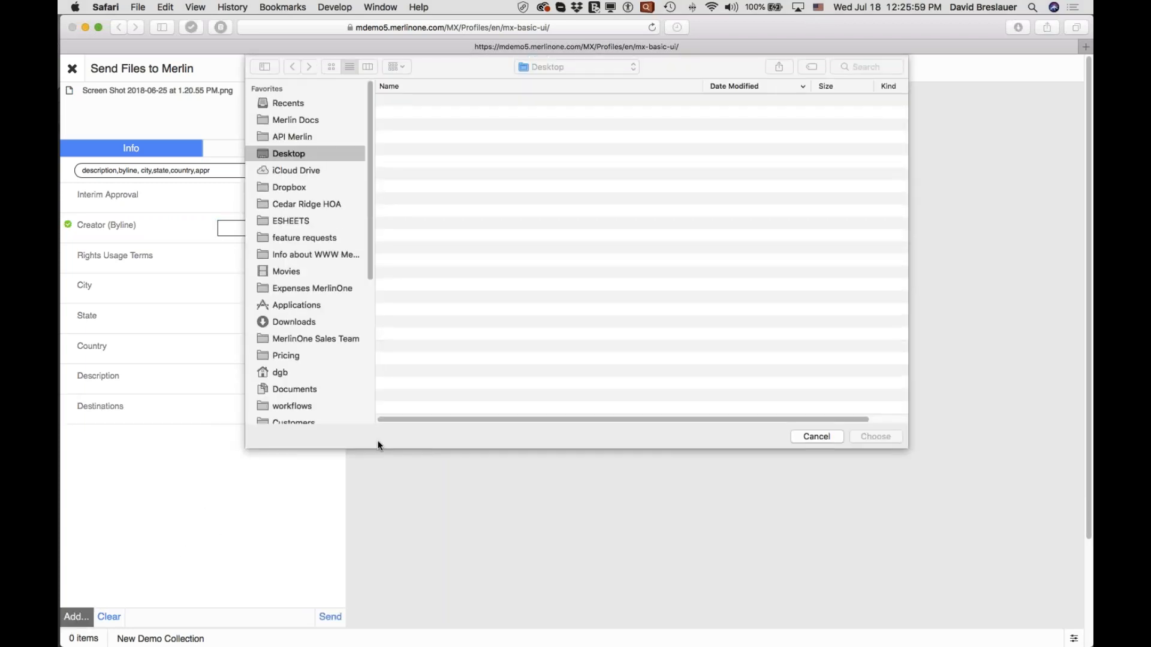
{"action": "left_click", "coordinate": [794, 437]}
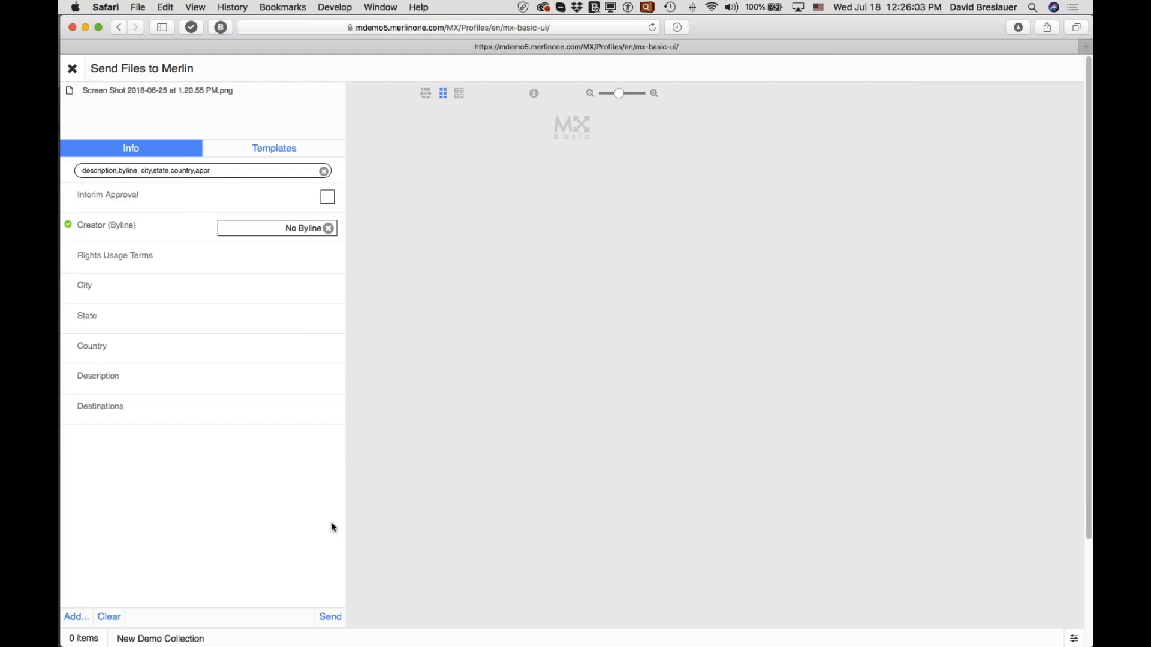
{"action": "left_click", "coordinate": [330, 618]}
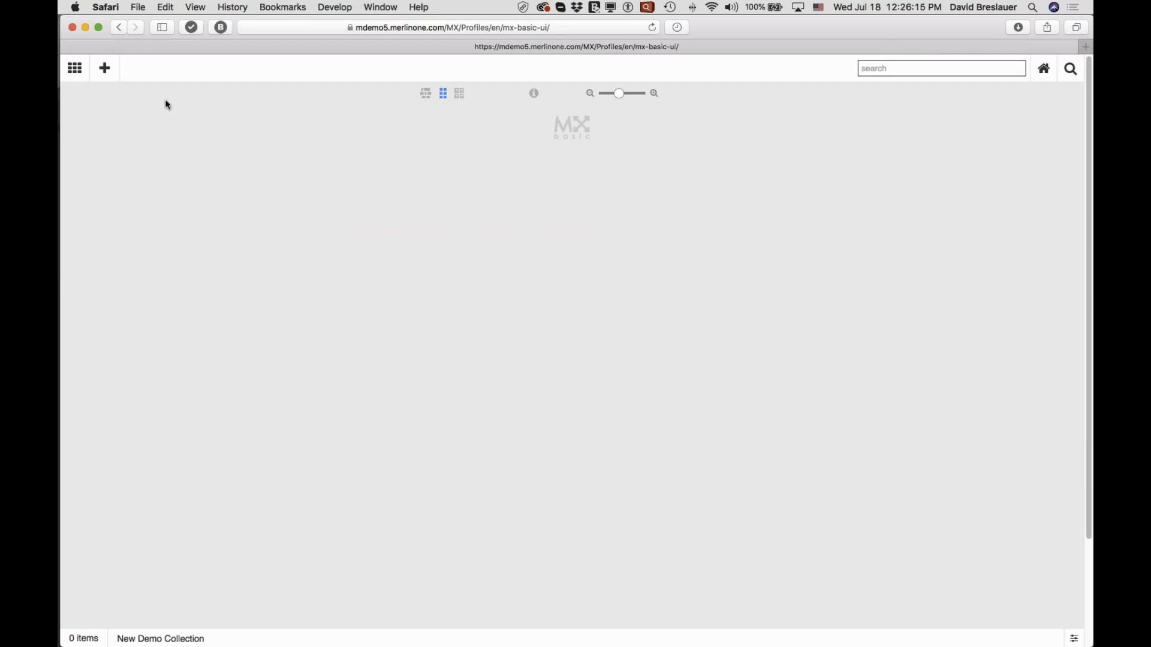
Reopen New Demo Collection to check for the uploaded file and return to browsing the full image library.
{"action": "left_click", "coordinate": [76, 69]}
{"action": "left_click", "coordinate": [163, 142]}
{"action": "key", "text": "super+Tab"}
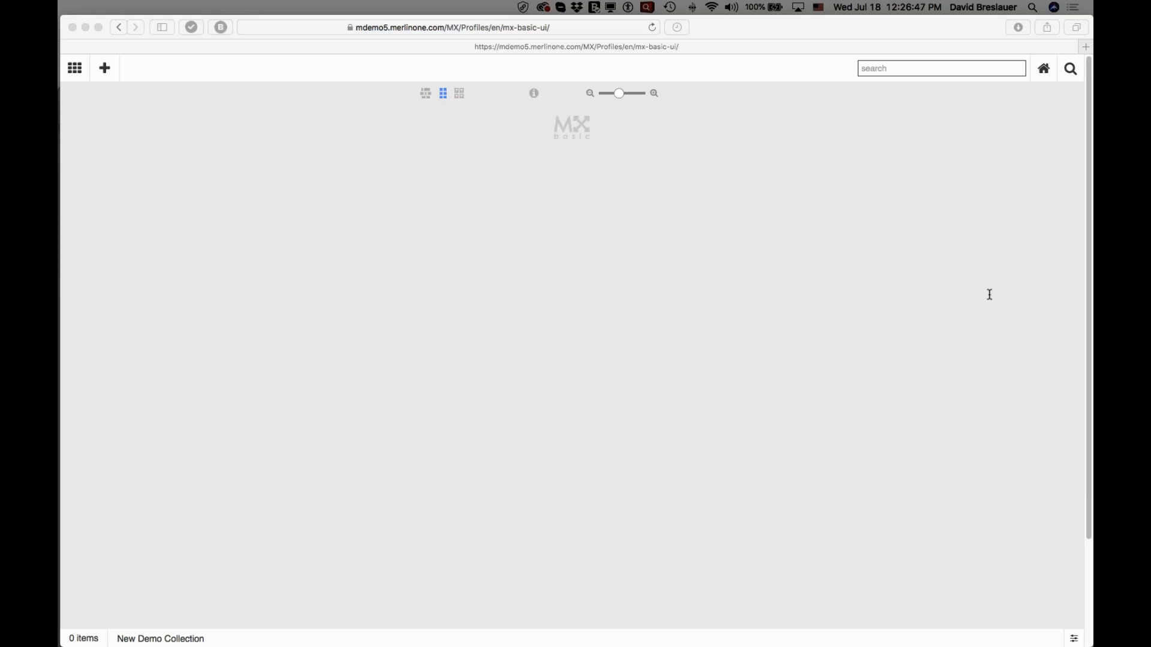
{"action": "left_click", "coordinate": [668, 233]}
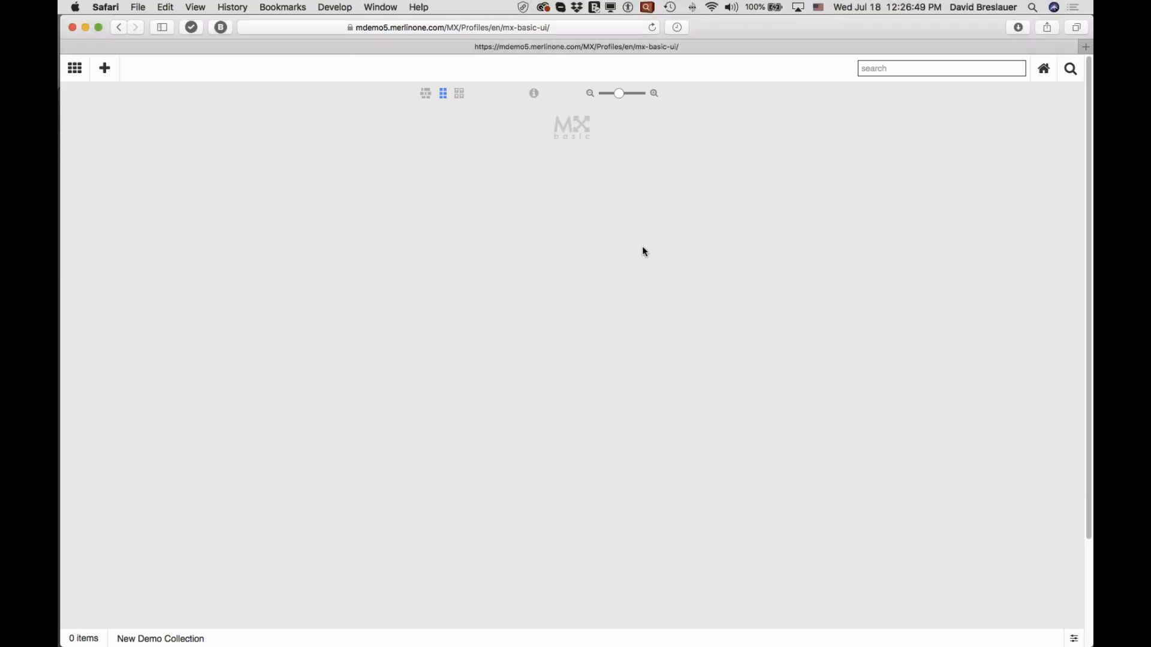
{"action": "left_click", "coordinate": [426, 93]}
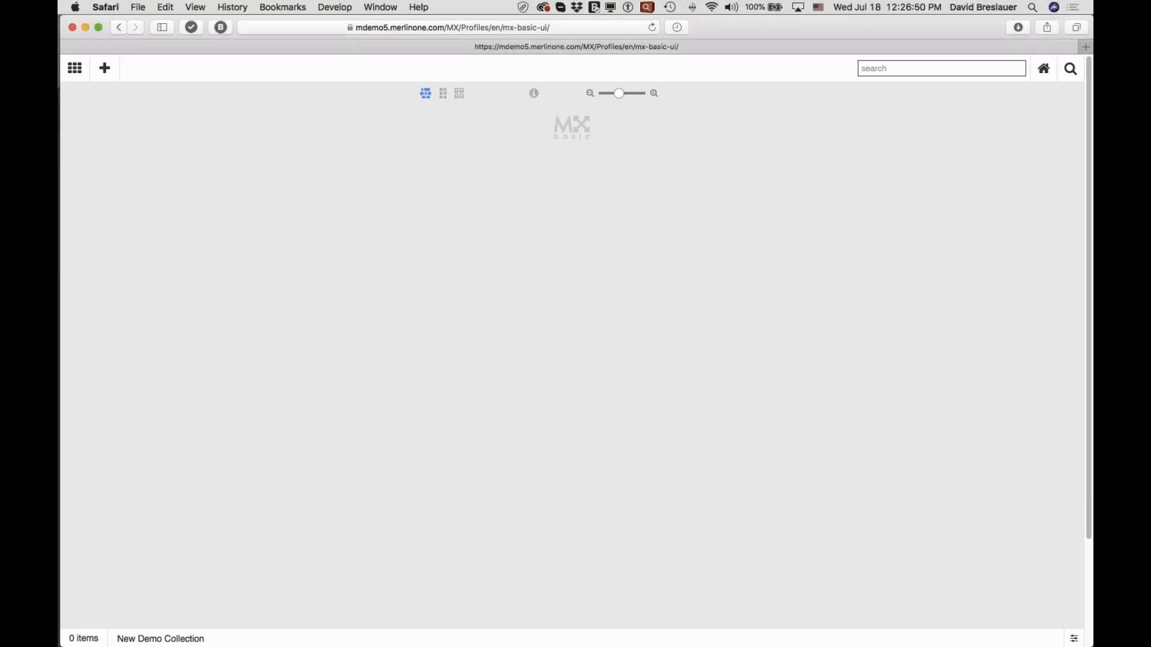
{"action": "left_click", "coordinate": [443, 96]}
{"action": "key", "text": "super+Tab"}
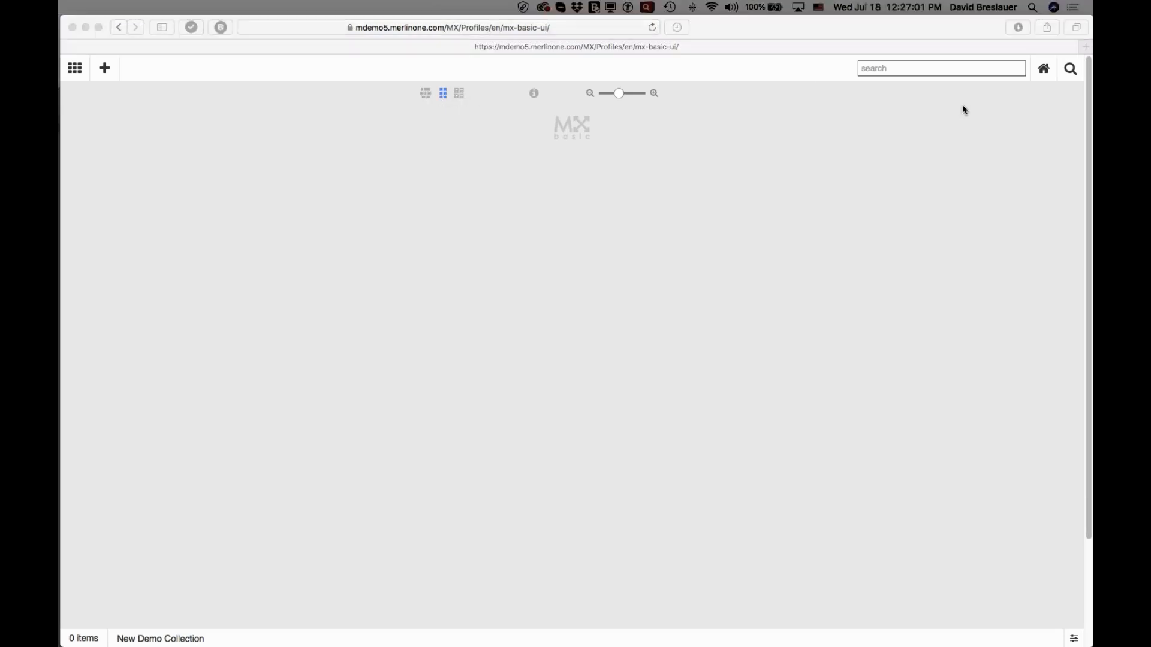
{"action": "left_click", "coordinate": [1039, 70]}
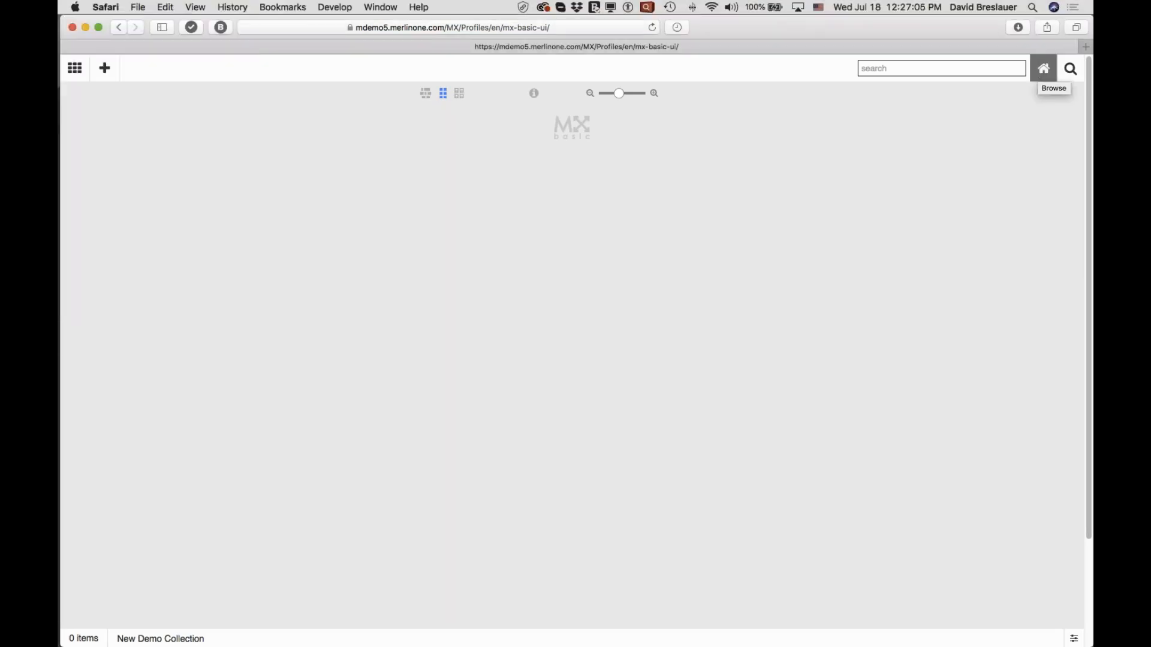
{"action": "left_click", "coordinate": [1041, 70]}
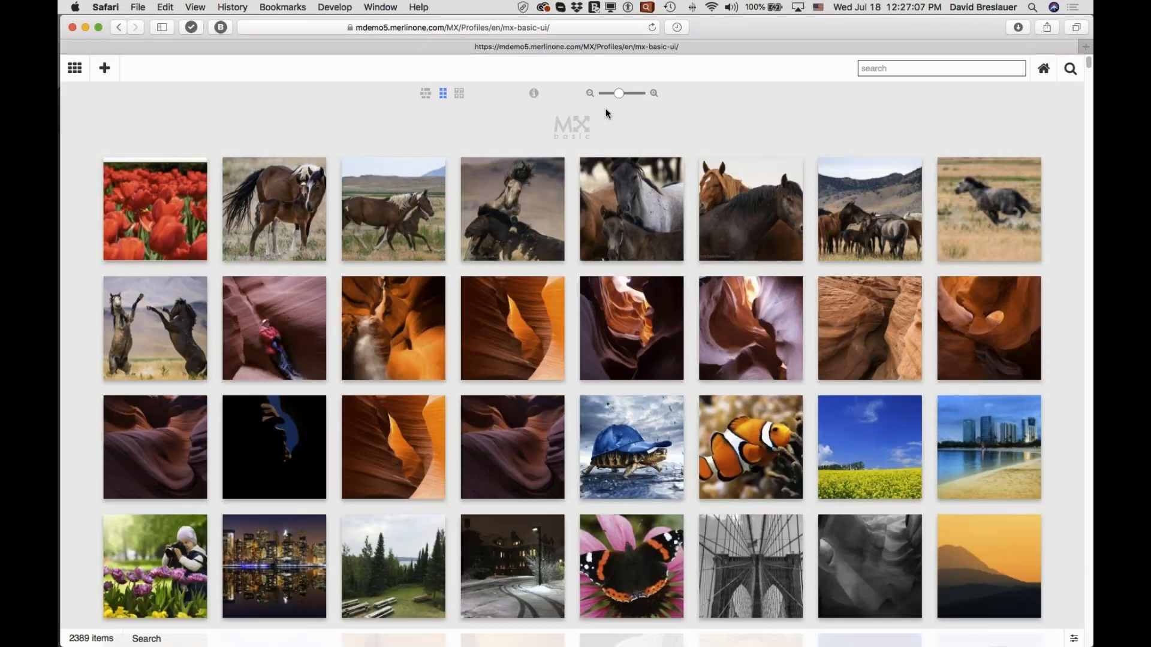
Preview the canyon image _DGB396301.jpg at full size with its metadata and close the preview.
{"action": "mouse_move", "coordinate": [978, 331]}
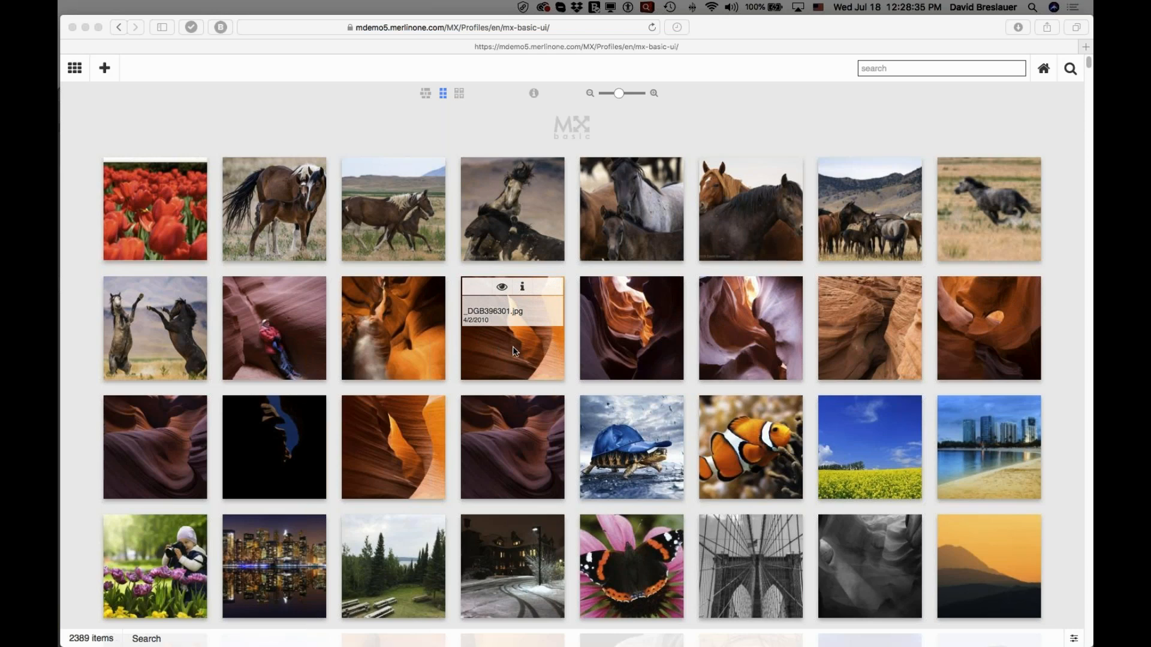
{"action": "left_click", "coordinate": [501, 289]}
{"action": "left_click", "coordinate": [502, 288]}
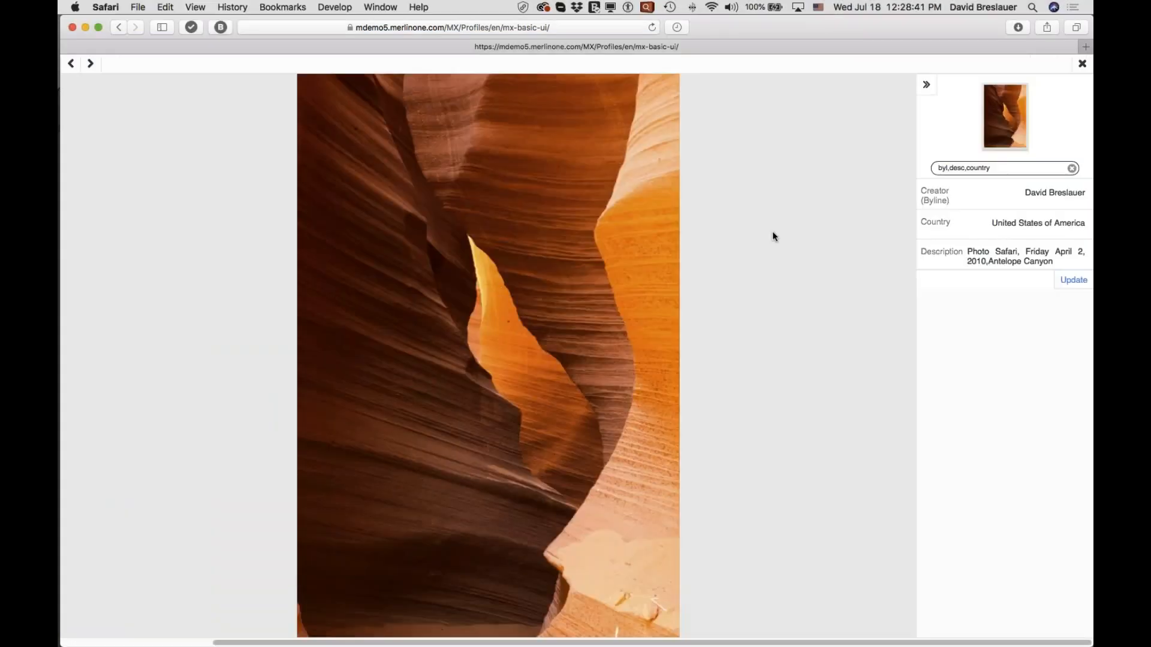
{"action": "left_click", "coordinate": [1082, 64]}
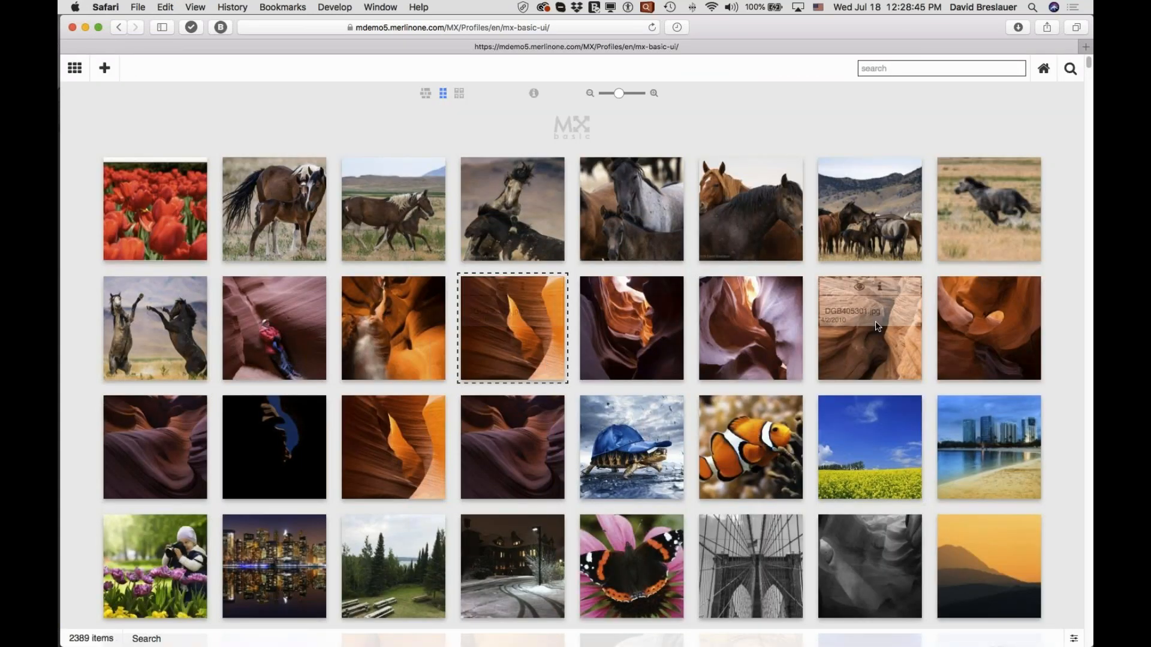
Add two horse images and two canyon images to the shared collection "Camargue Horses" and clear the selection.
{"action": "key", "text": "super+Tab"}
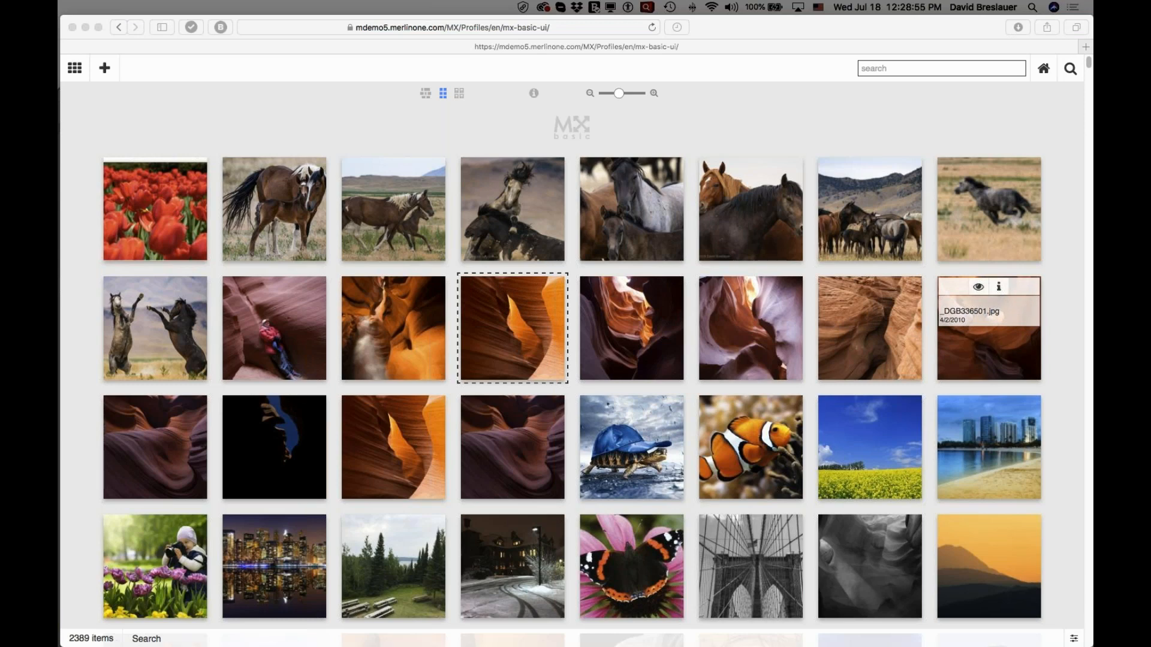
{"action": "left_click", "coordinate": [264, 196]}
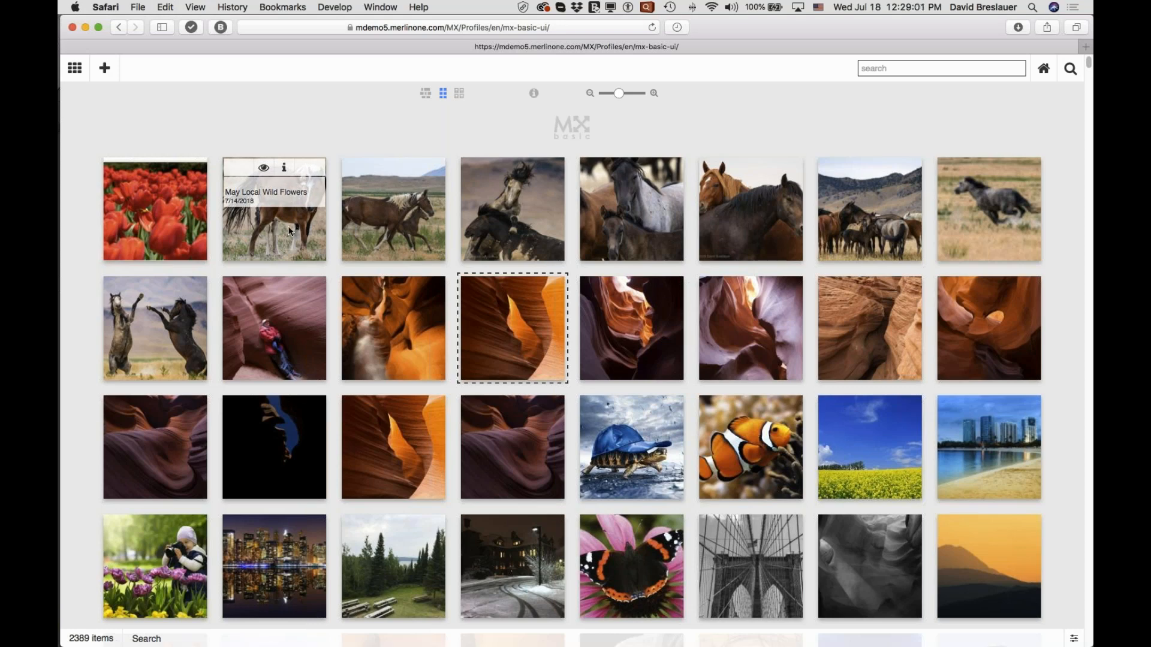
{"action": "left_click", "coordinate": [294, 229]}
{"action": "left_click", "coordinate": [378, 225]}
{"action": "left_click", "coordinate": [506, 335]}
{"action": "left_click", "coordinate": [502, 471]}
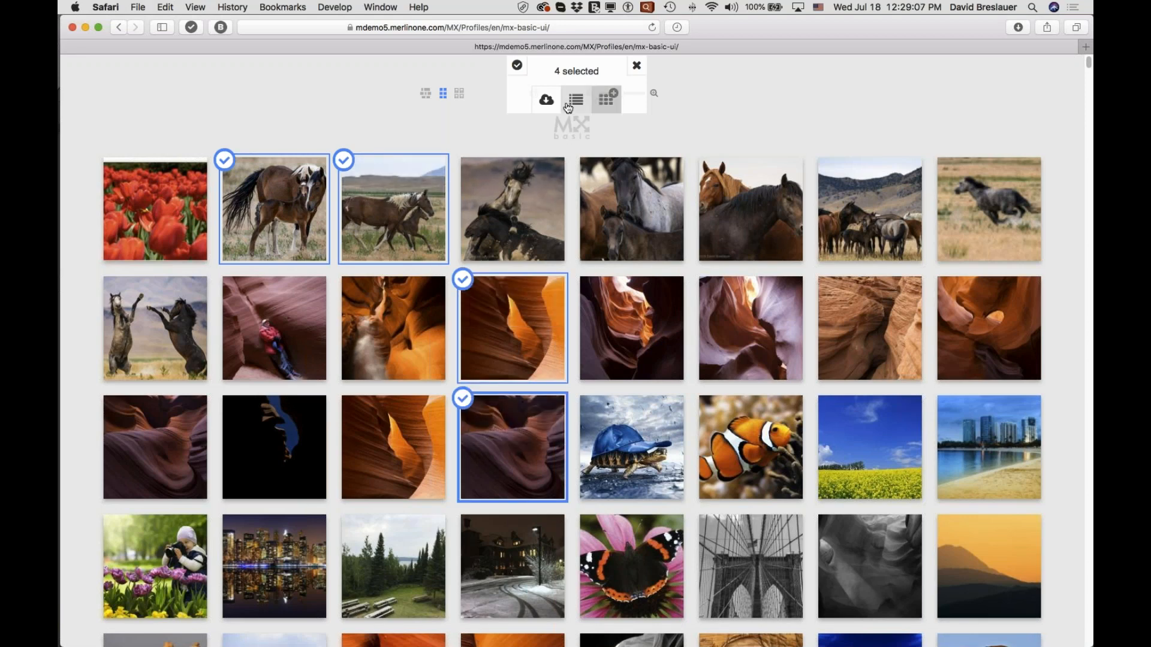
{"action": "left_click", "coordinate": [607, 99]}
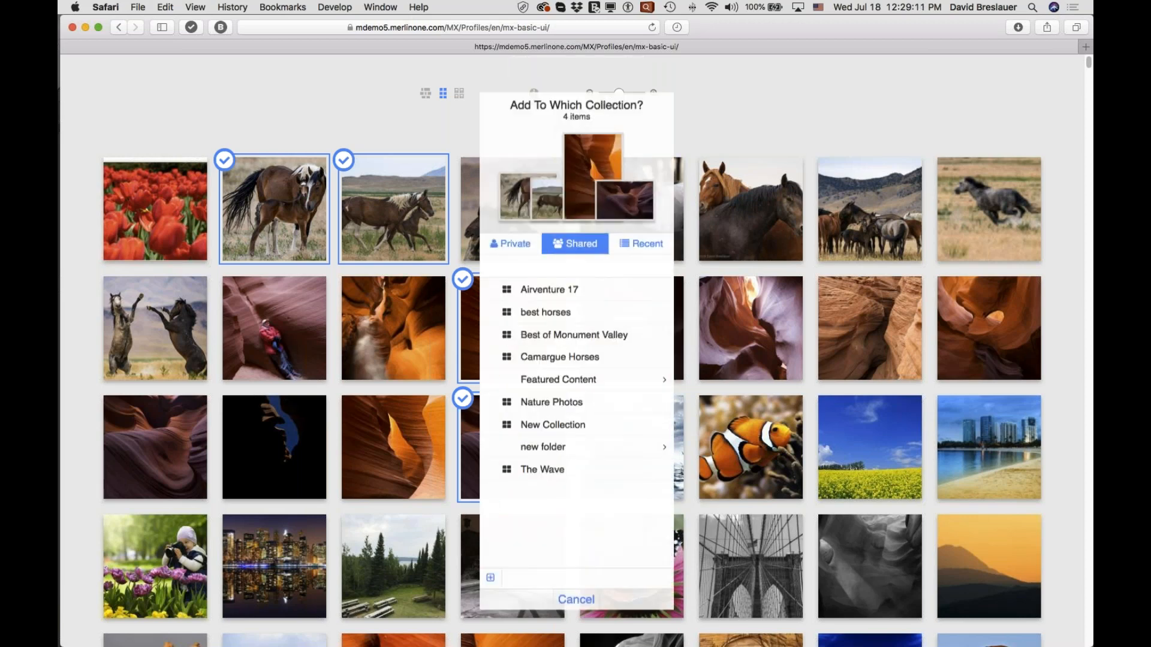
{"action": "left_click", "coordinate": [546, 451]}
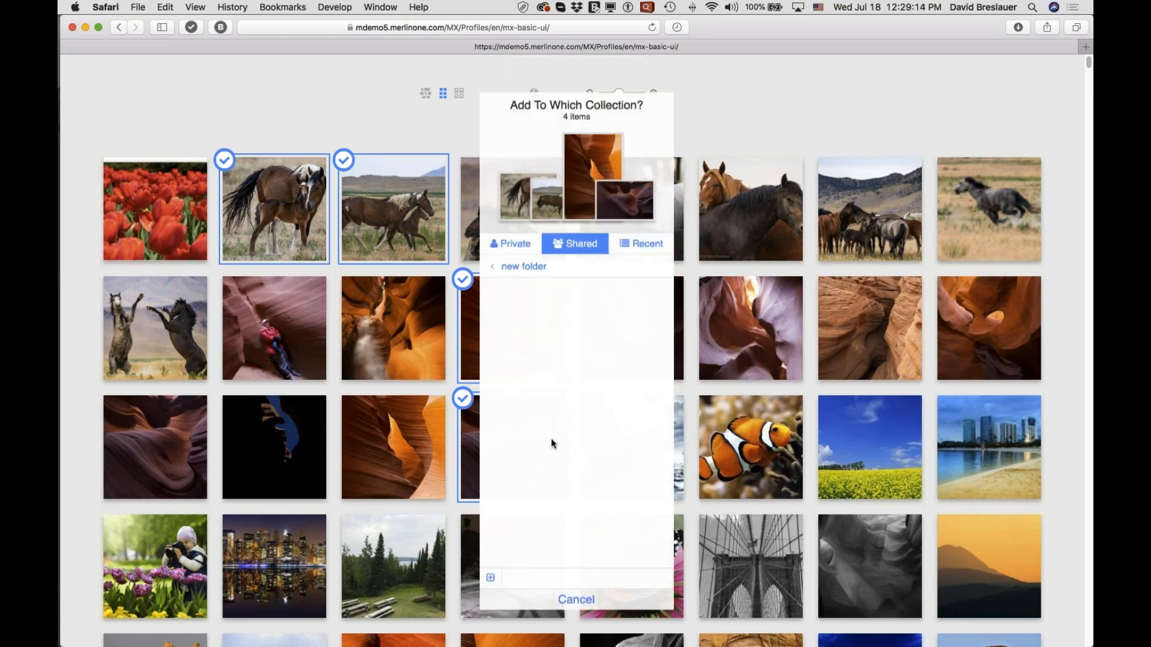
{"action": "left_click", "coordinate": [522, 274]}
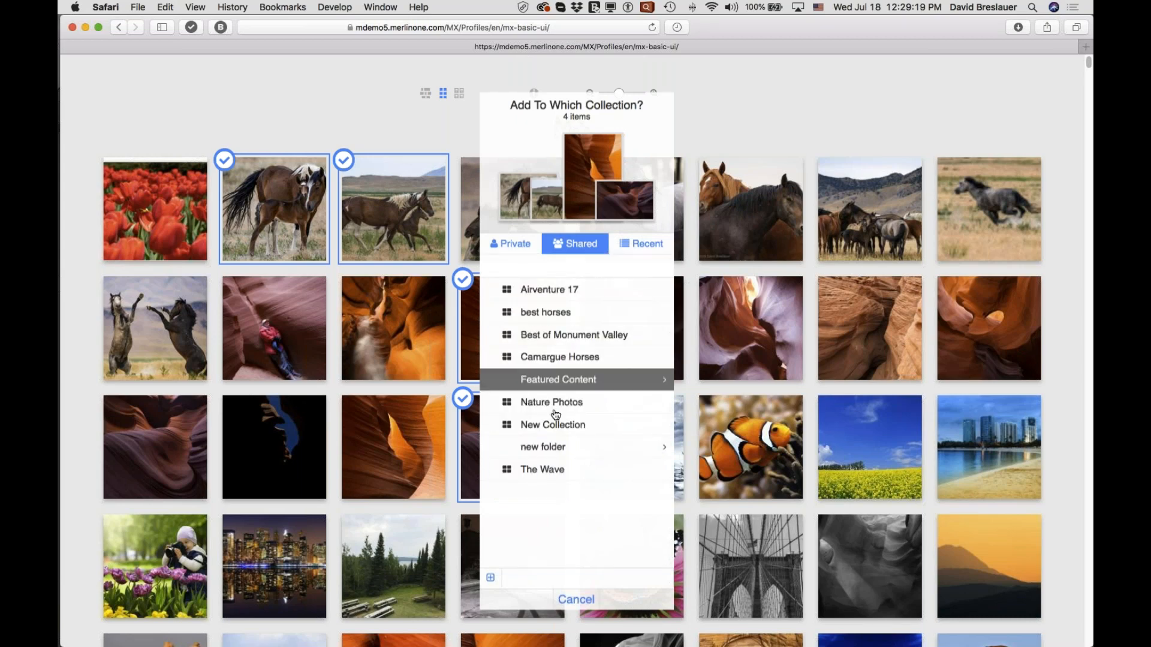
{"action": "left_click", "coordinate": [561, 357]}
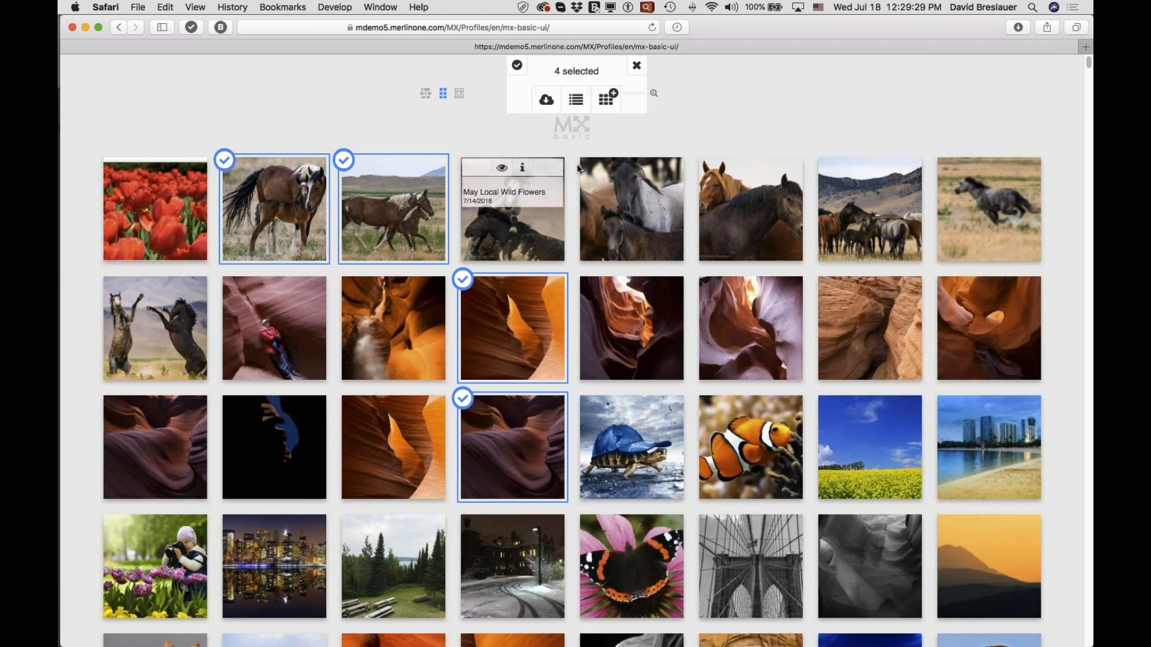
{"action": "left_click", "coordinate": [638, 67]}
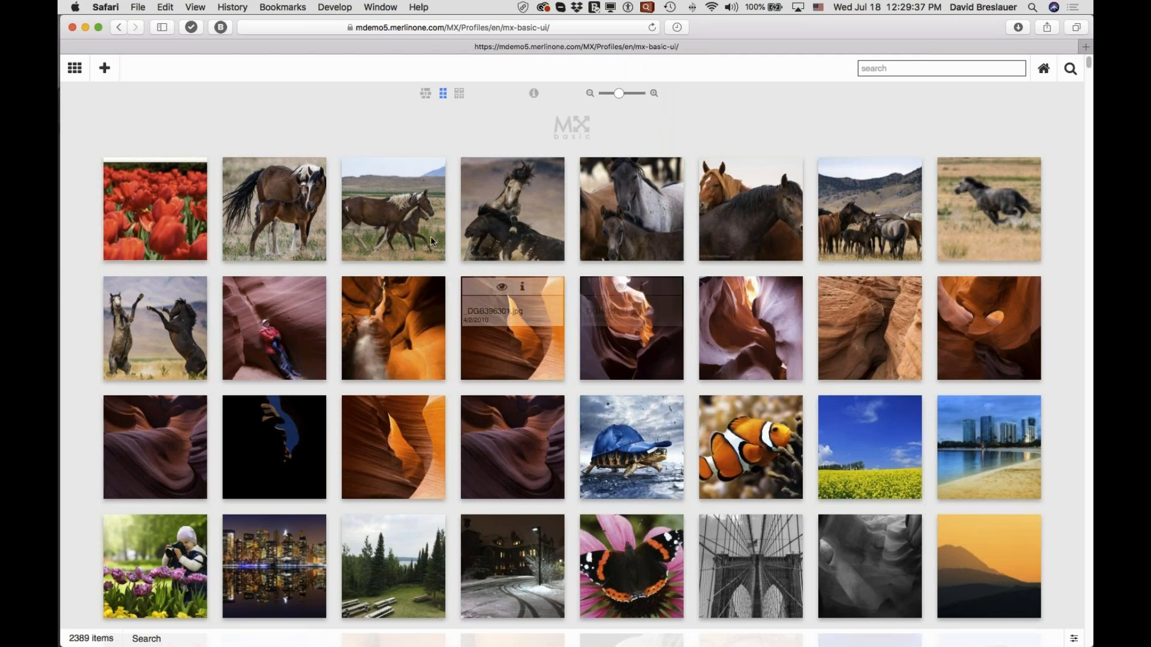
Select seven library images: three canyon photos, the butterfly, the black-and-white bridge and two horse photos.
{"action": "left_click", "coordinate": [513, 335]}
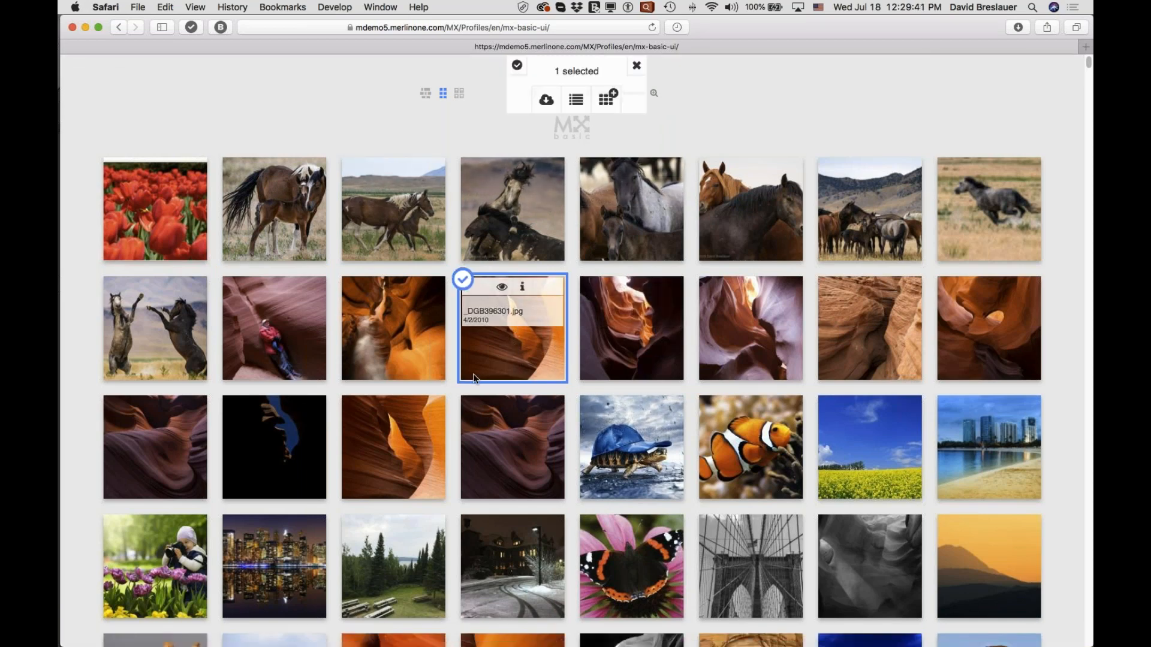
{"action": "left_click", "coordinate": [387, 467]}
{"action": "left_click", "coordinate": [654, 600]}
{"action": "left_click", "coordinate": [763, 606]}
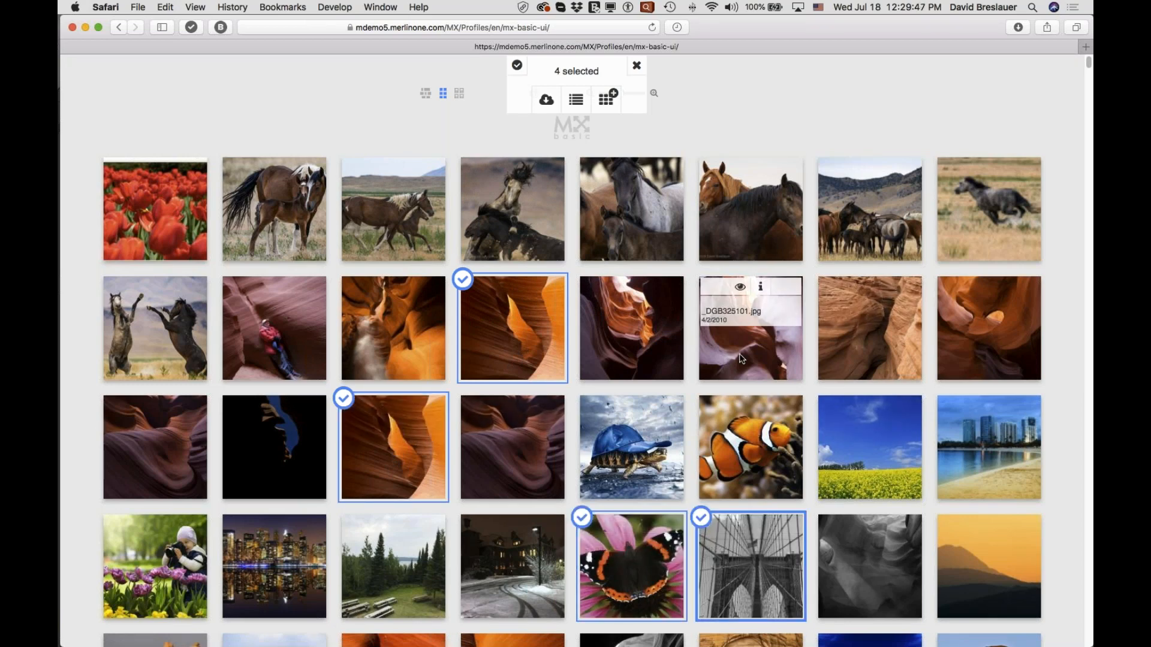
{"action": "left_click", "coordinate": [741, 358]}
{"action": "left_click", "coordinate": [737, 242]}
{"action": "left_click", "coordinate": [634, 233]}
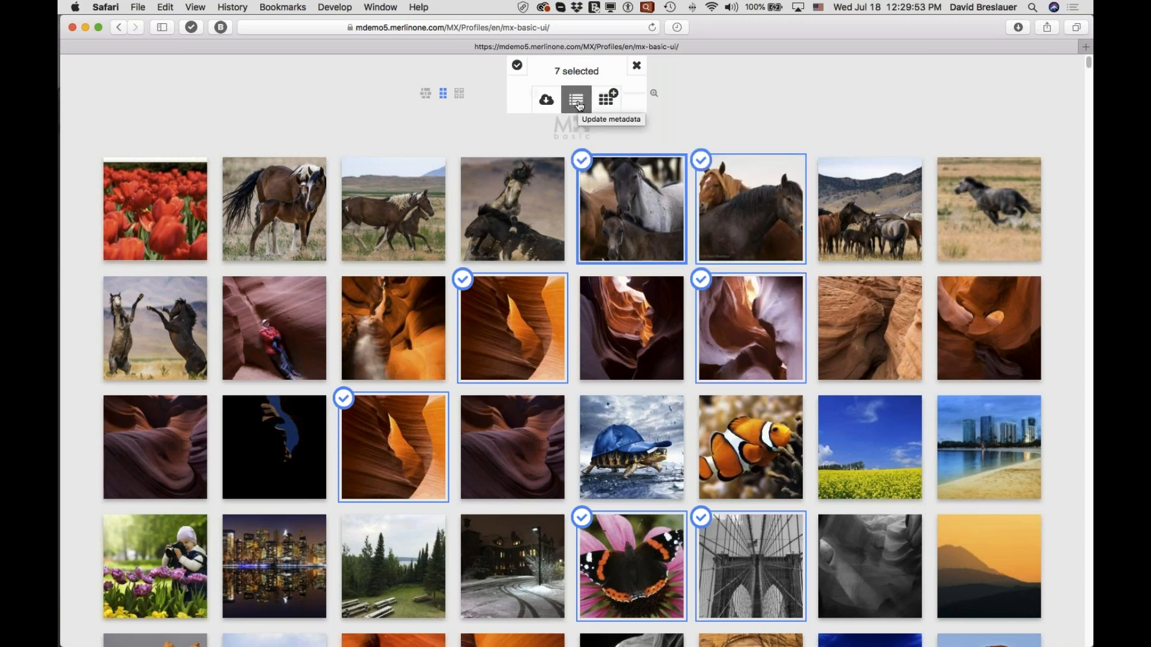
While adding the selected images to a collection, create a shared collection named "New collection" and choose "New Collection" as the destination.
{"action": "left_click", "coordinate": [607, 98]}
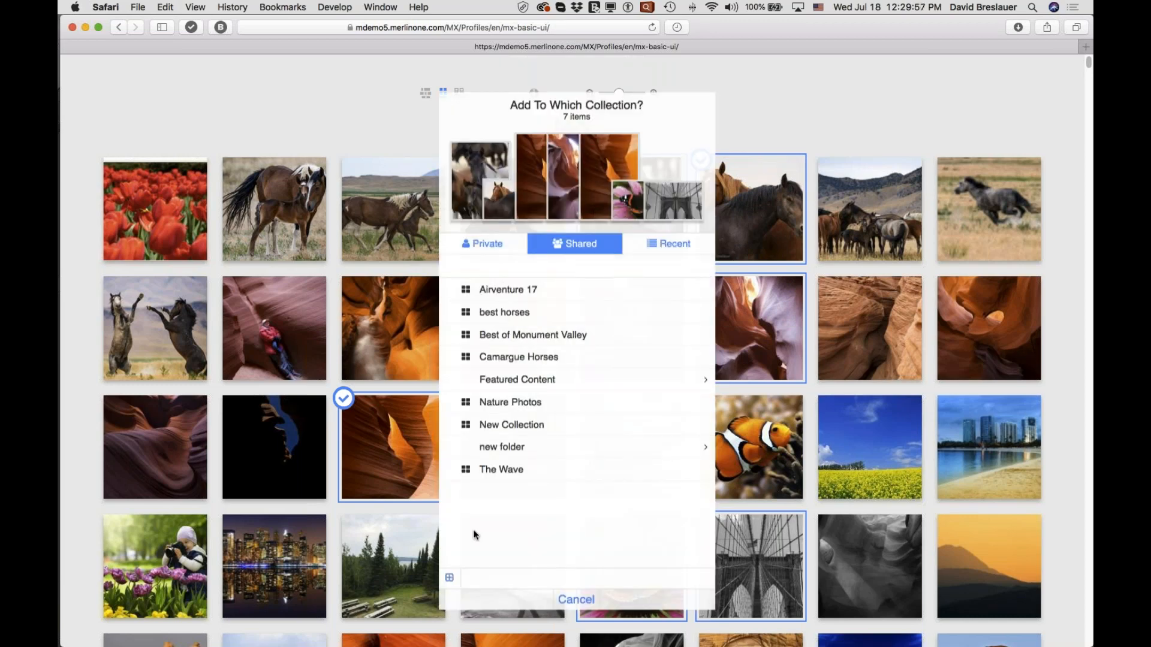
{"action": "left_click", "coordinate": [449, 580]}
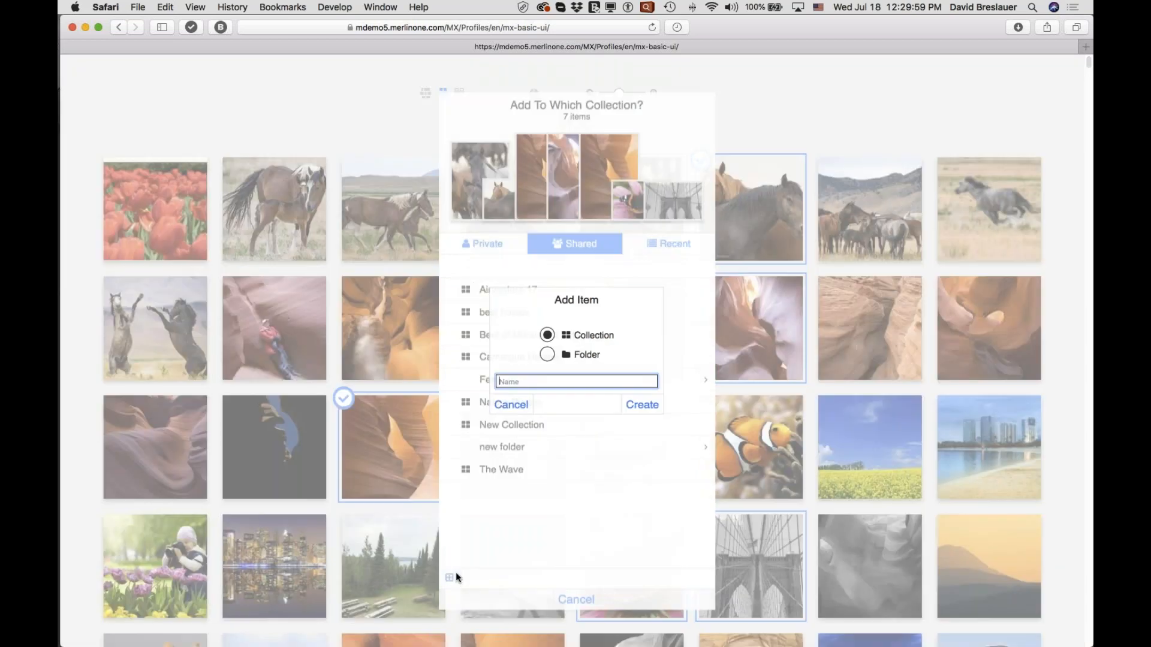
{"action": "type", "text": "New collection"}
{"action": "left_click", "coordinate": [623, 405]}
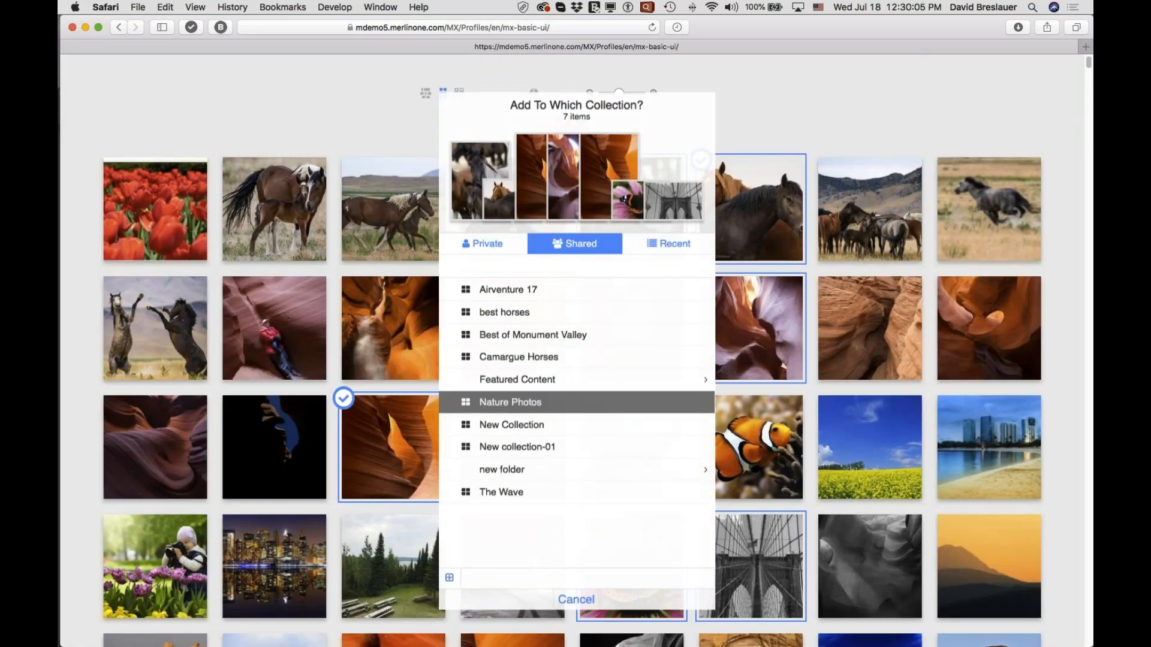
{"action": "left_click", "coordinate": [531, 426]}
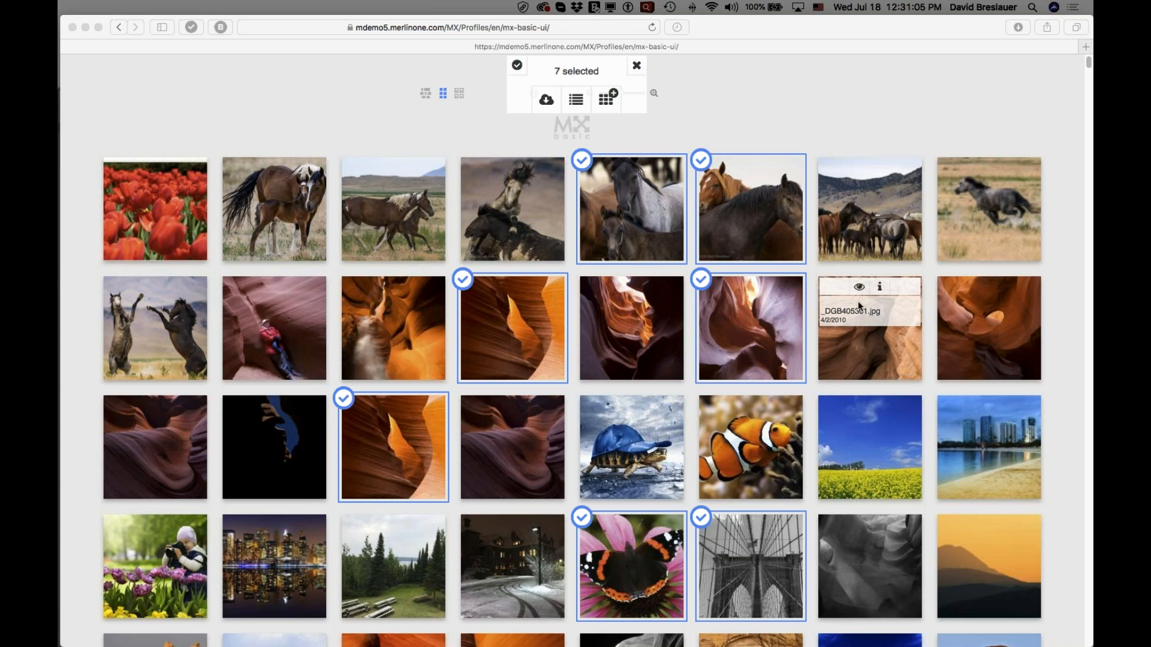
Select every image in the library, and clear the whole selection.
{"action": "left_click", "coordinate": [518, 66]}
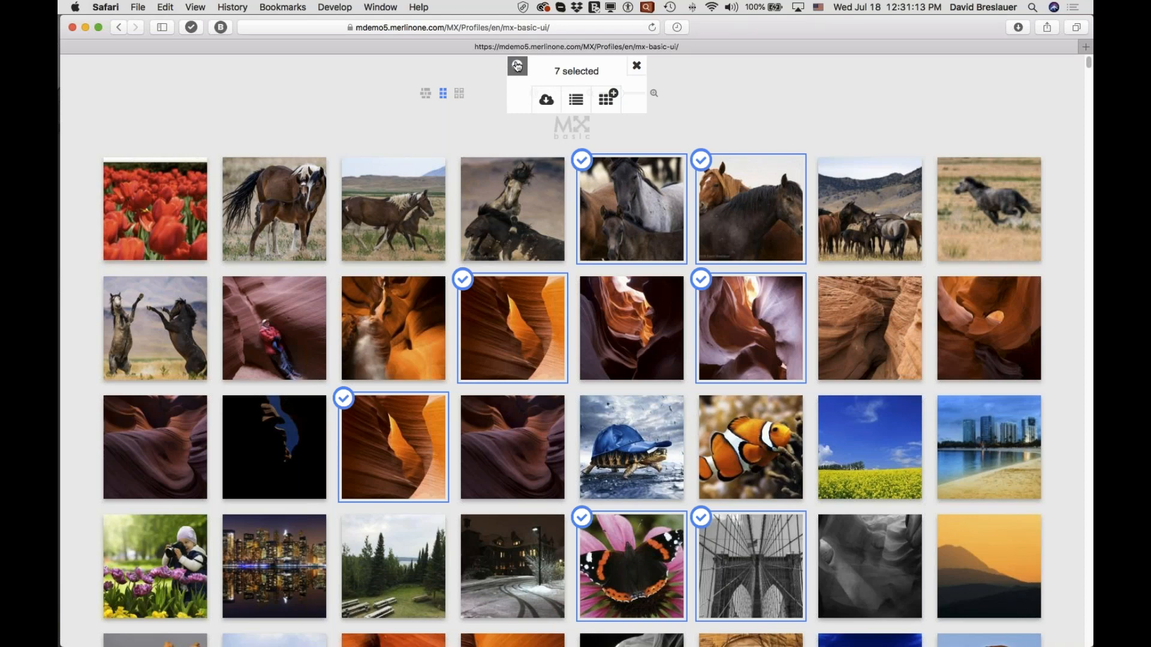
{"action": "left_click", "coordinate": [518, 67]}
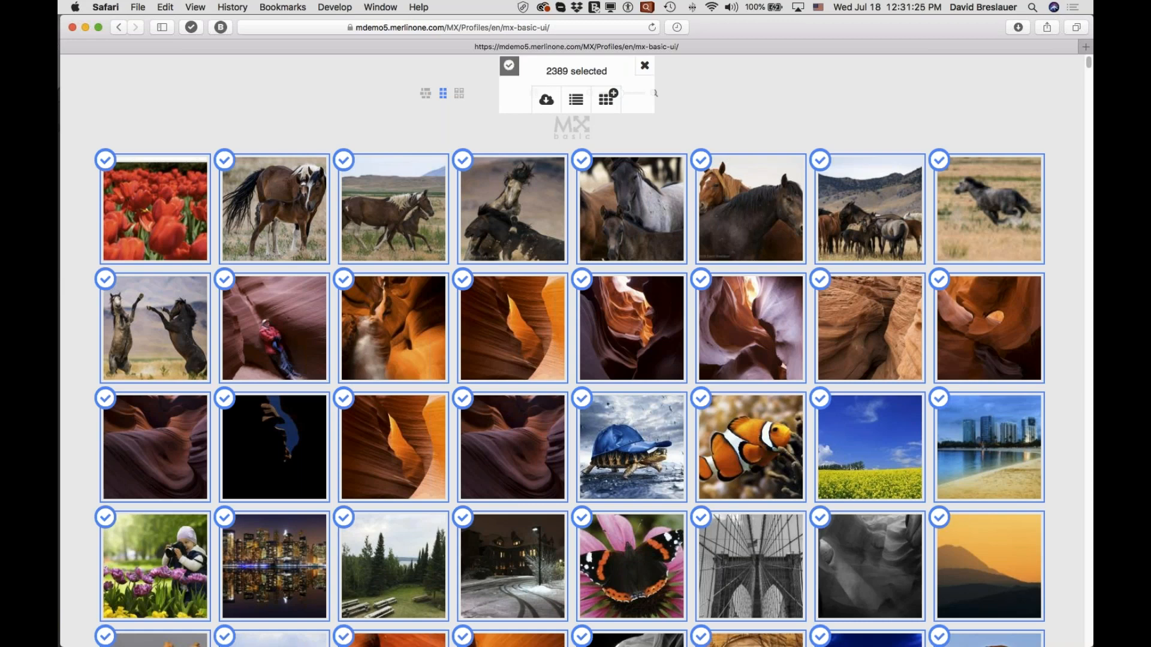
{"action": "left_click", "coordinate": [645, 67]}
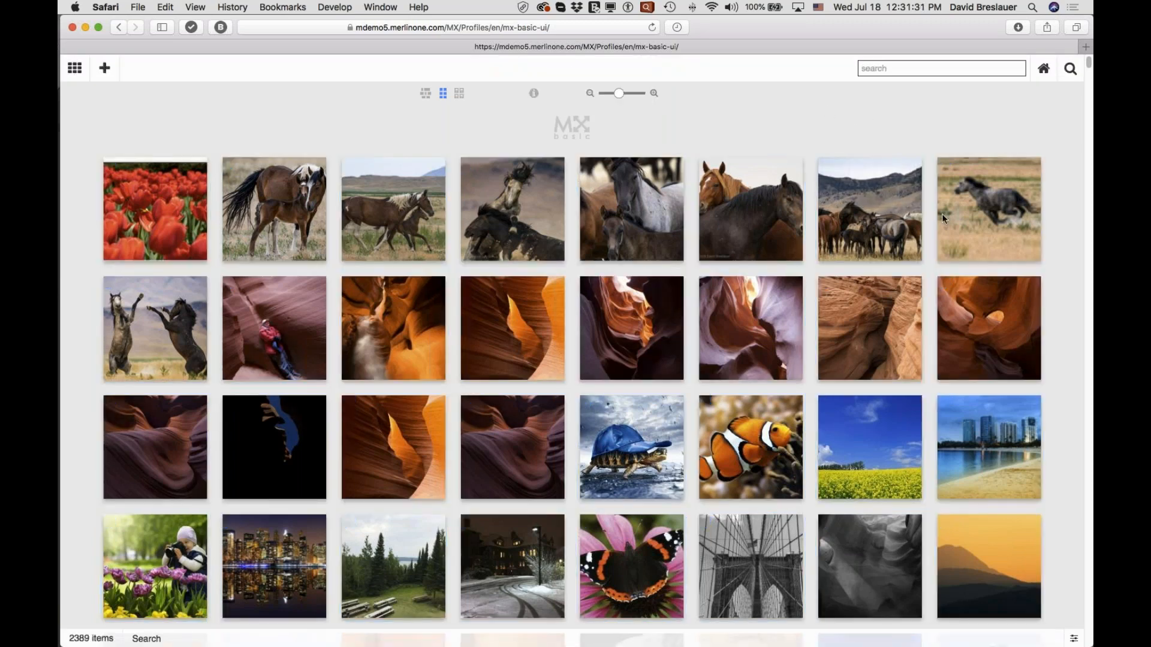
{"action": "mouse_move", "coordinate": [971, 344]}
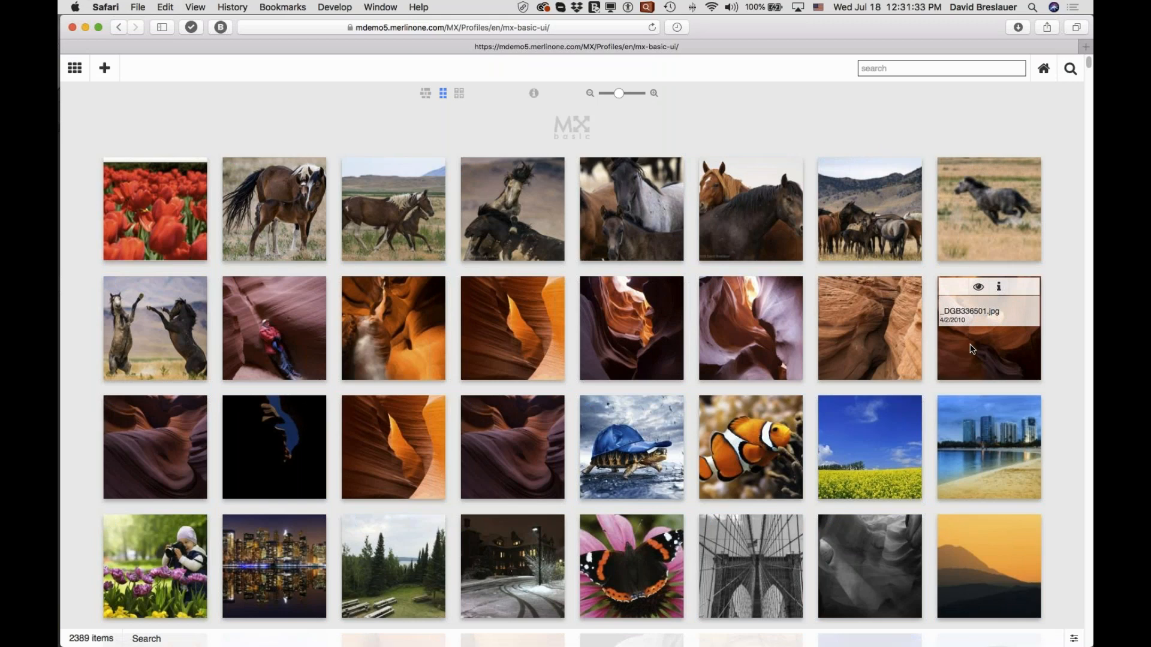